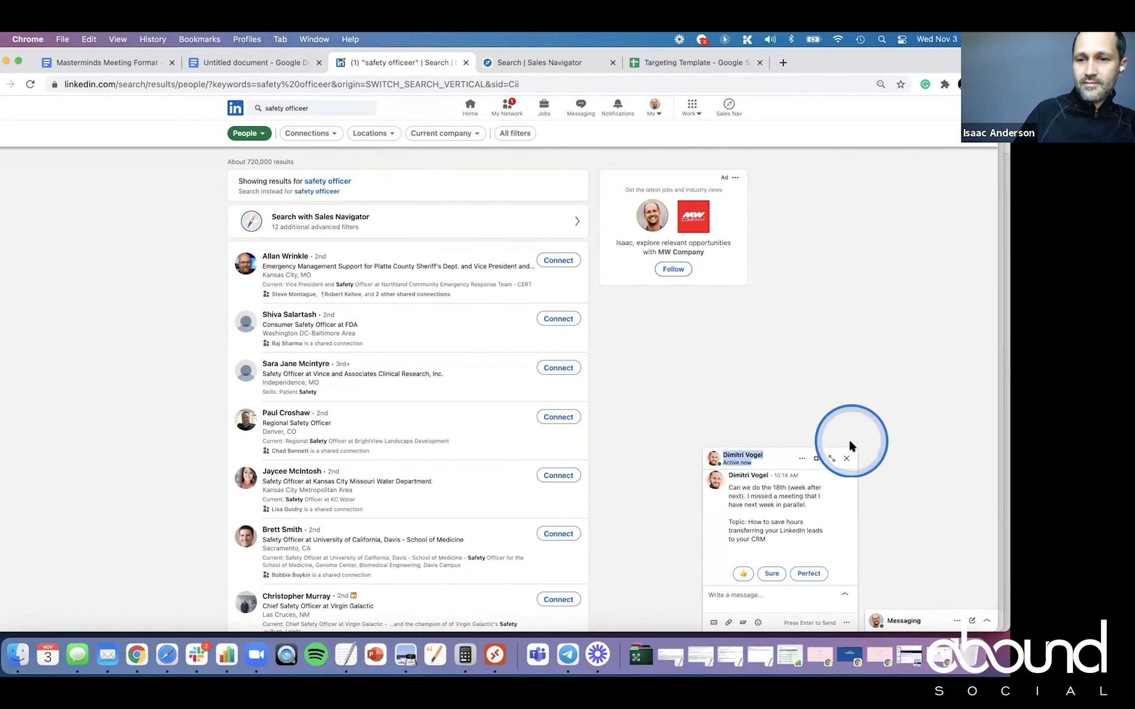
Close the open chat conversation and rerun the people search with the keywords corrected to "safety officer".
{"action": "left_click", "coordinate": [846, 459]}
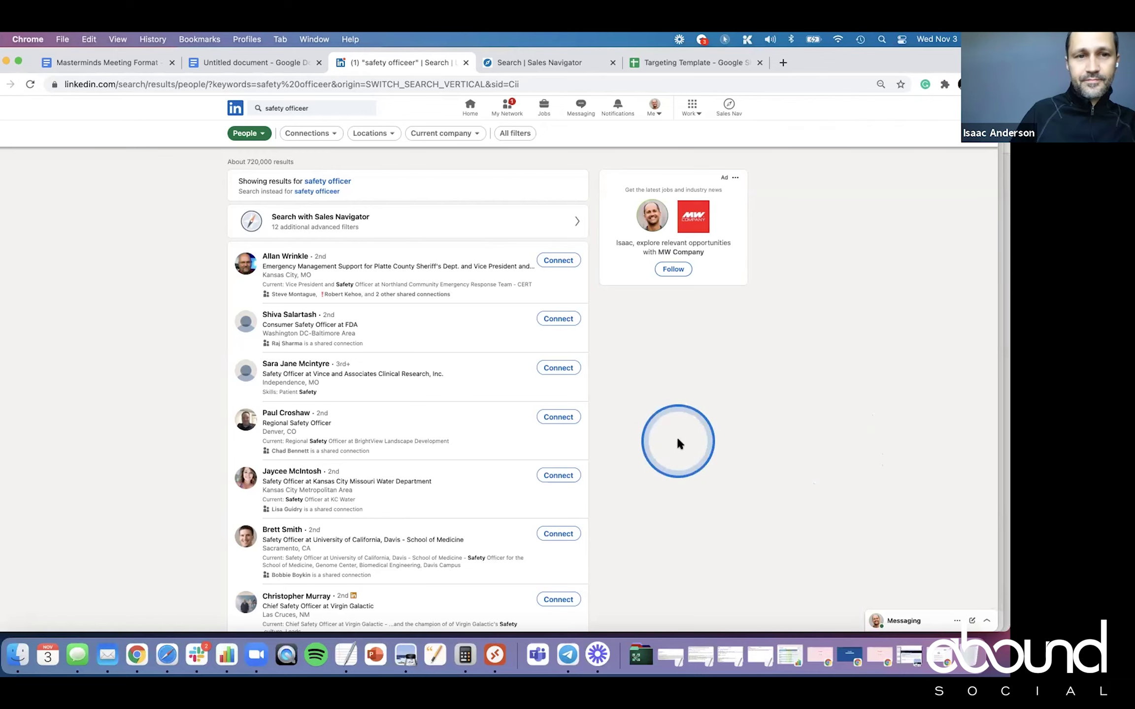
{"action": "left_click", "coordinate": [294, 110]}
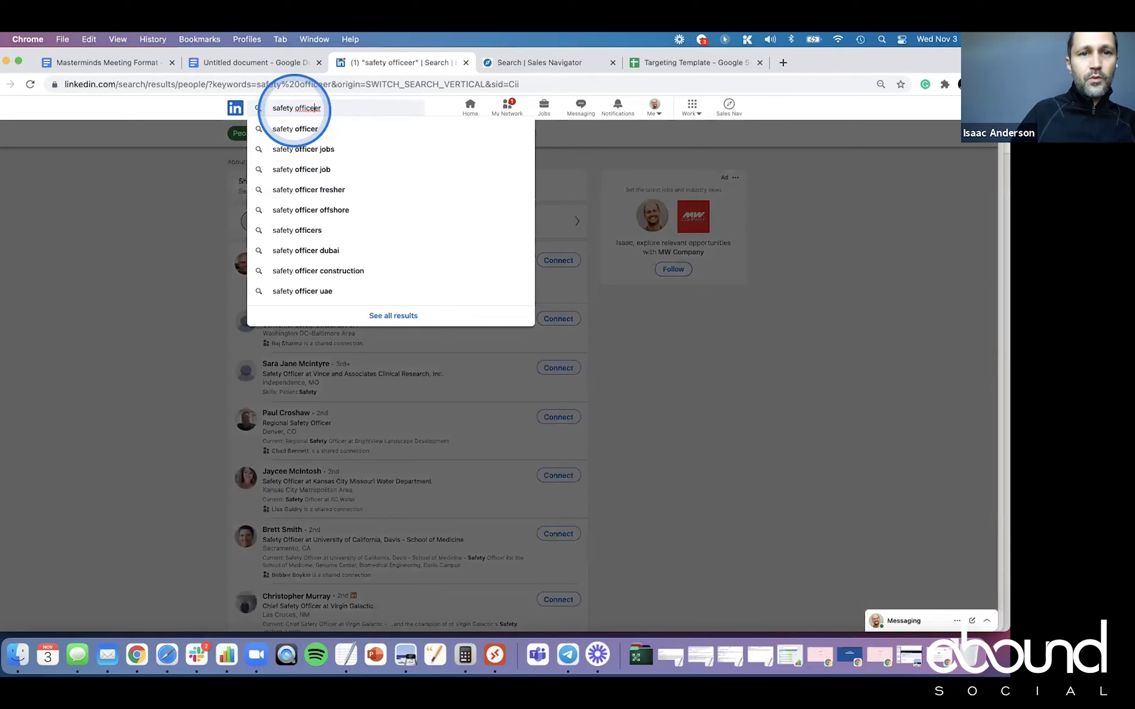
{"action": "key", "text": "Return"}
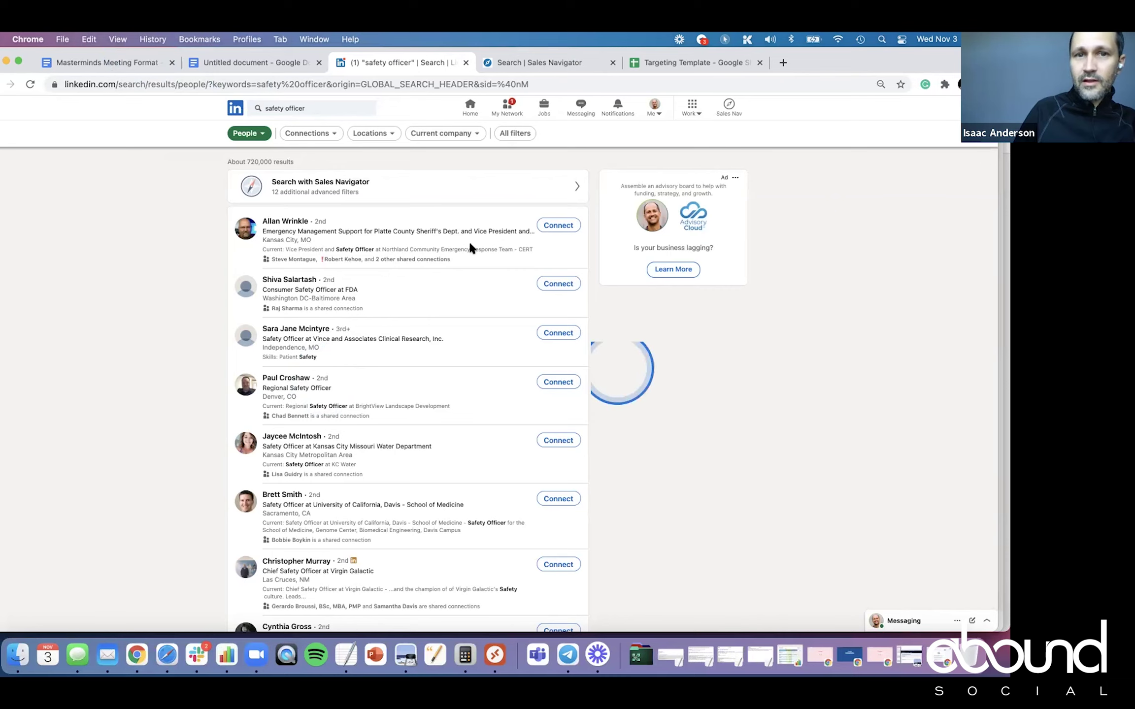
Check the full set of people filters, close it, and glance at the Sales Navigator lead results for comparison.
{"action": "left_click", "coordinate": [514, 133]}
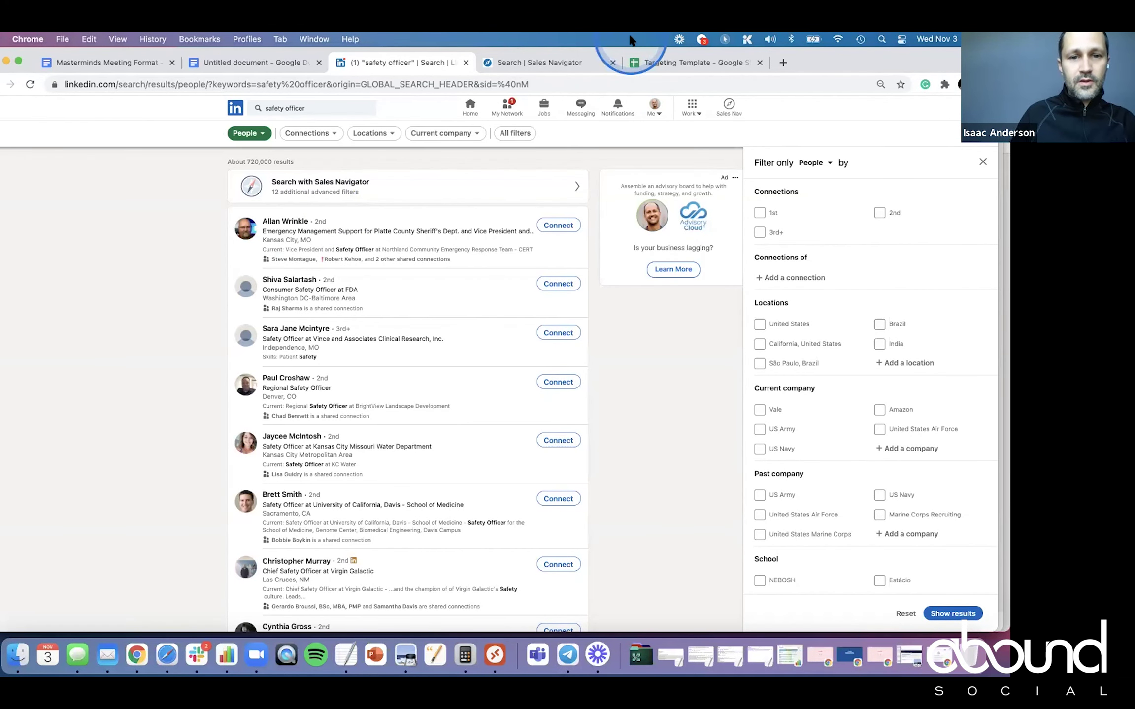
{"action": "left_click", "coordinate": [191, 216]}
{"action": "key", "text": "ctrl+Tab"}
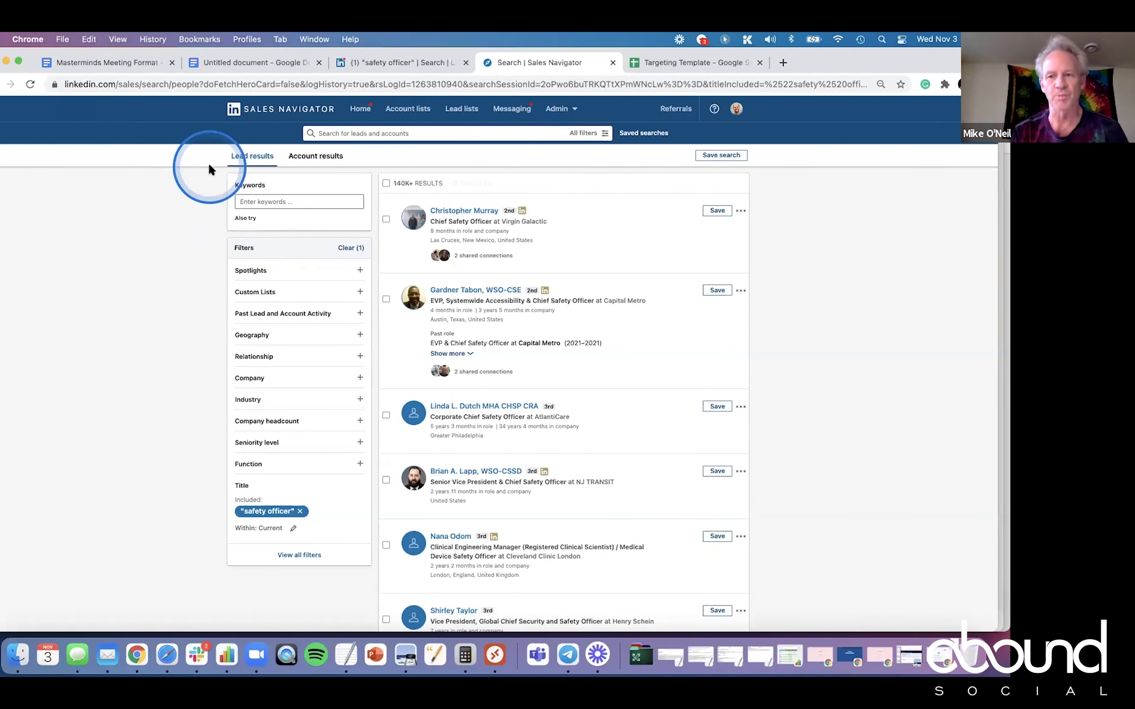
{"action": "key", "text": "ctrl+shift+Tab"}
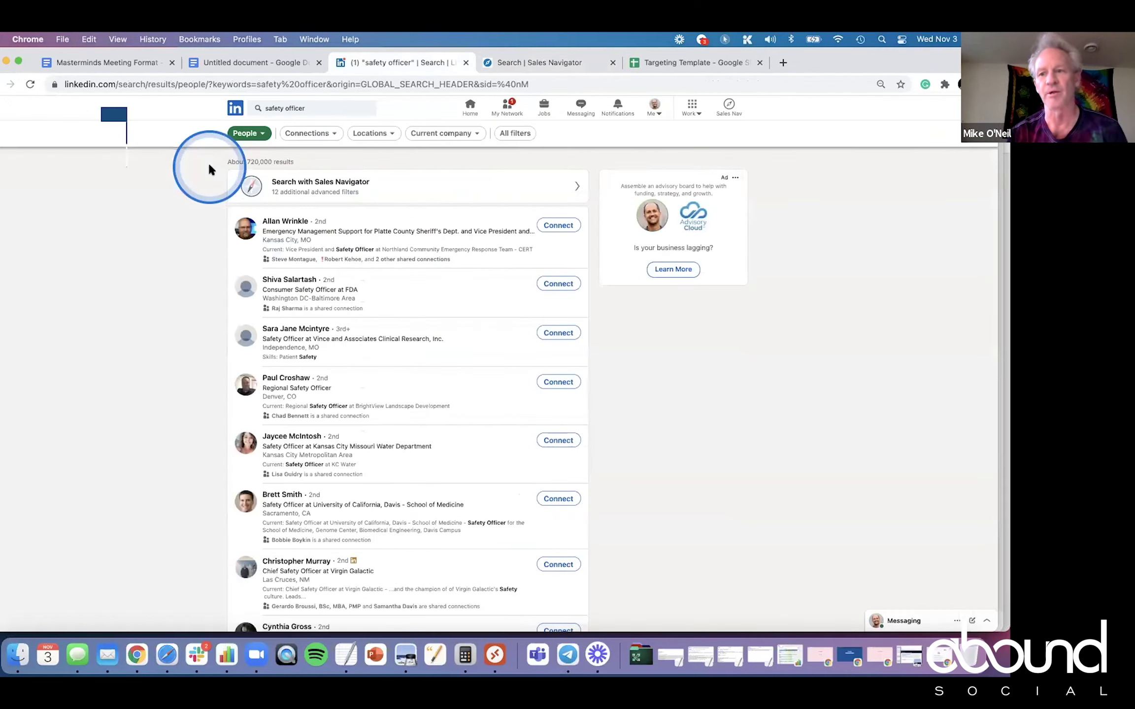
Clear the "safety officer" keywords and run a people search with no keywords.
{"action": "left_click", "coordinate": [328, 108]}
{"action": "key", "text": "super+a"}
{"action": "key", "text": "BackSpace"}
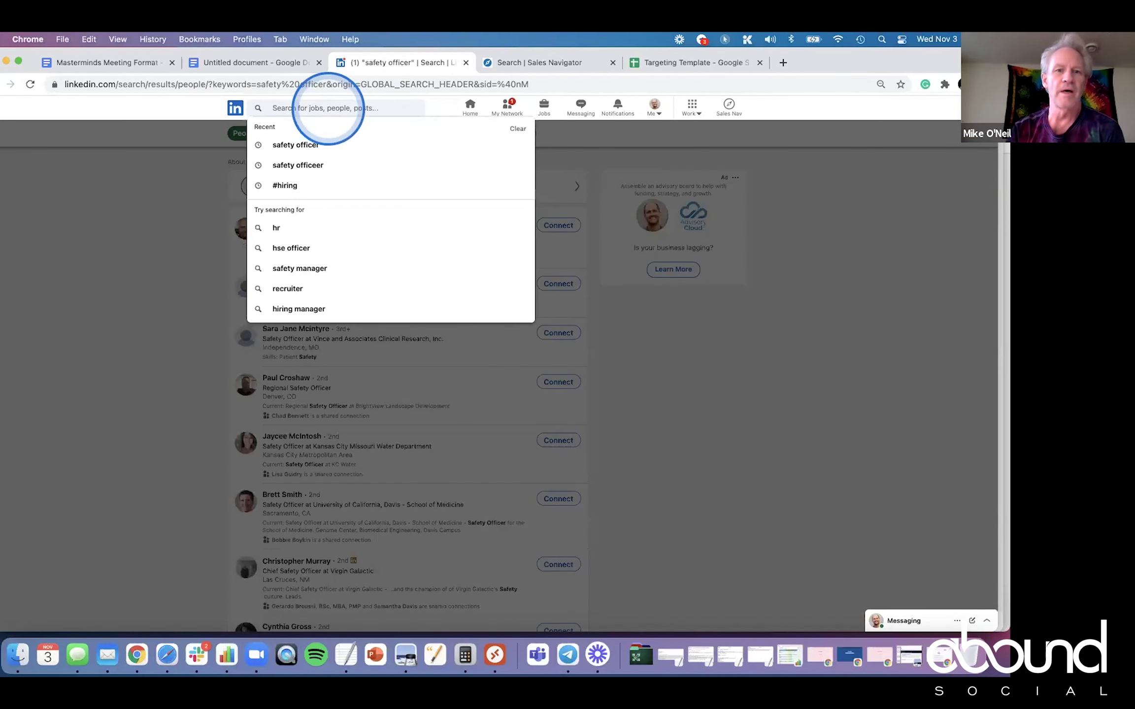
{"action": "key", "text": "Return"}
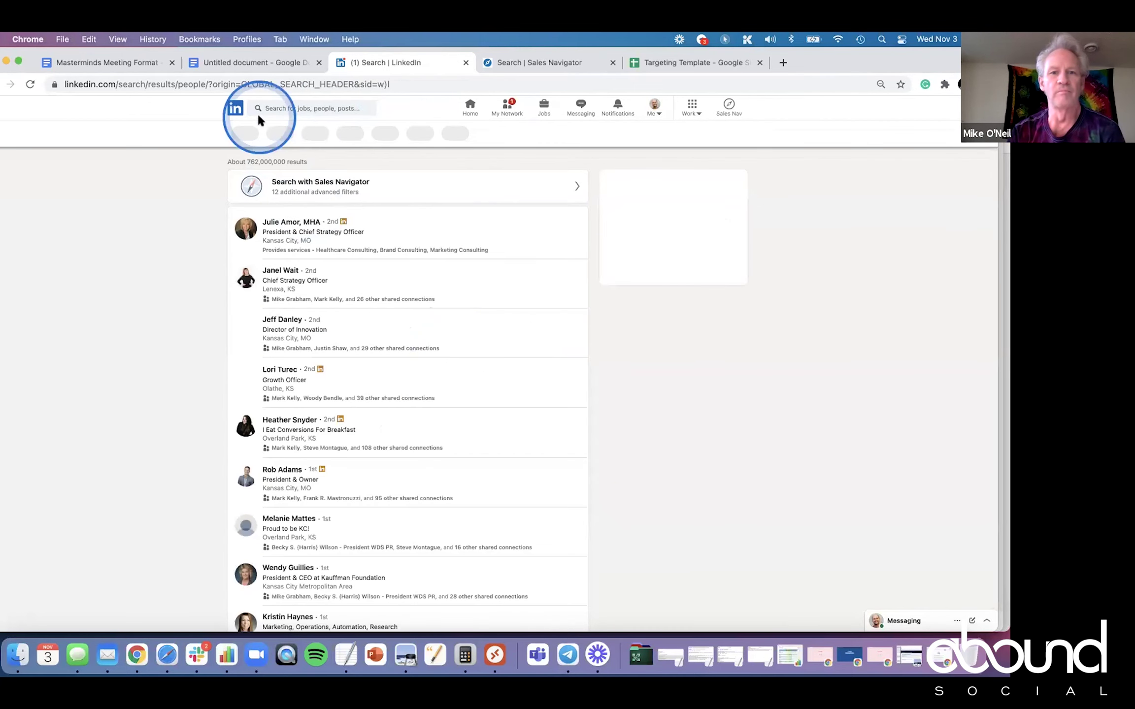
Run a blank search from the LinkedIn home feed and expand it to all people results.
{"action": "left_click", "coordinate": [234, 109]}
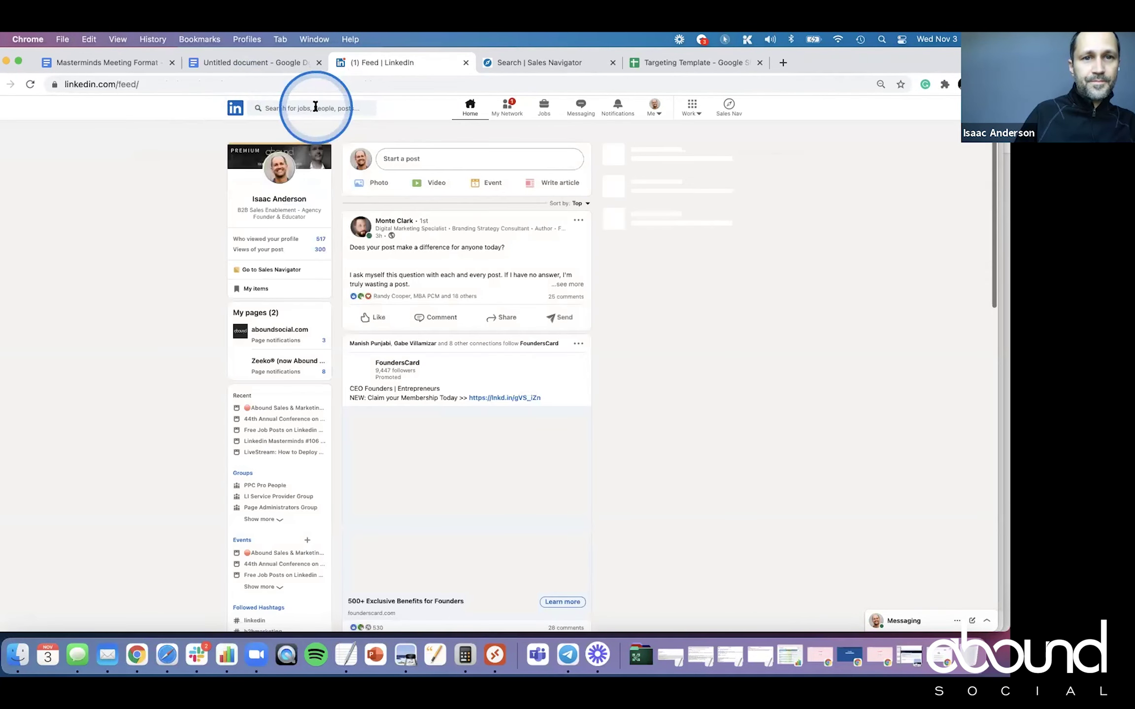
{"action": "left_click", "coordinate": [291, 106]}
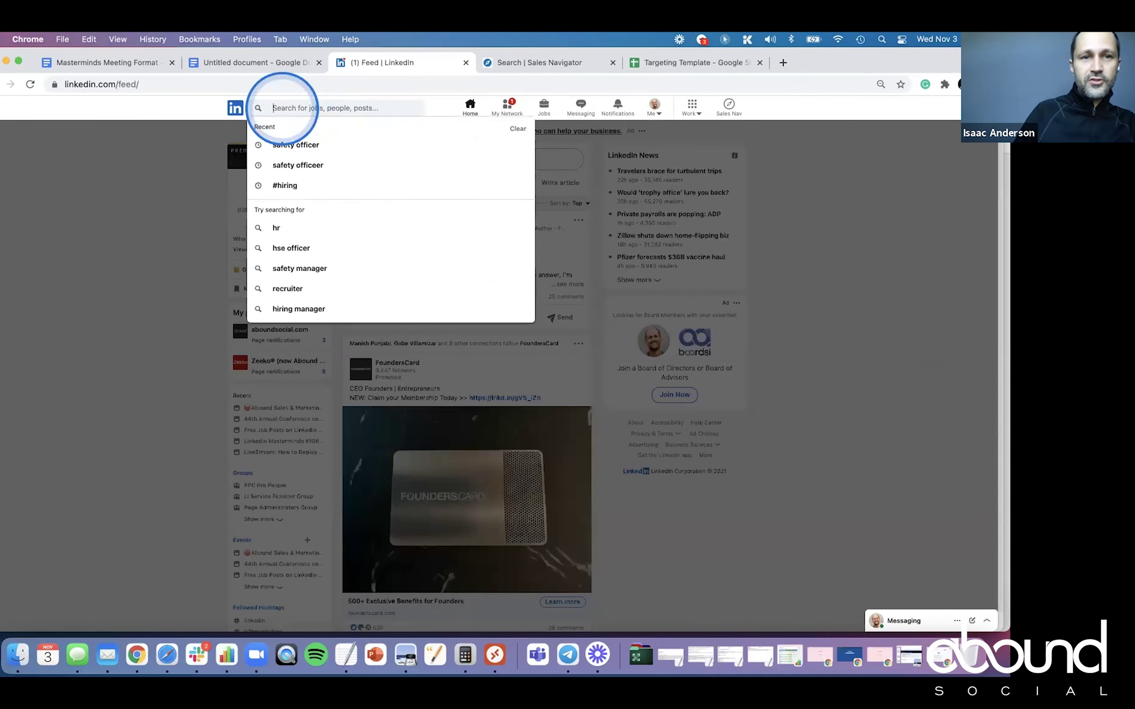
{"action": "key", "text": "Return"}
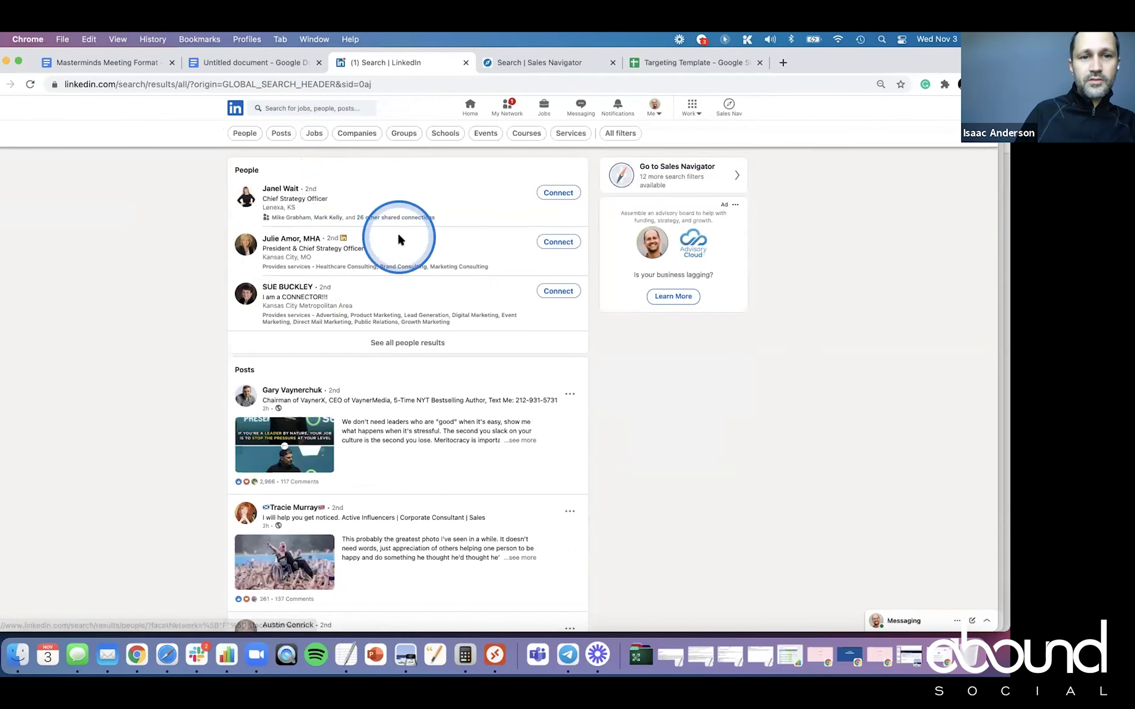
{"action": "left_click", "coordinate": [399, 340]}
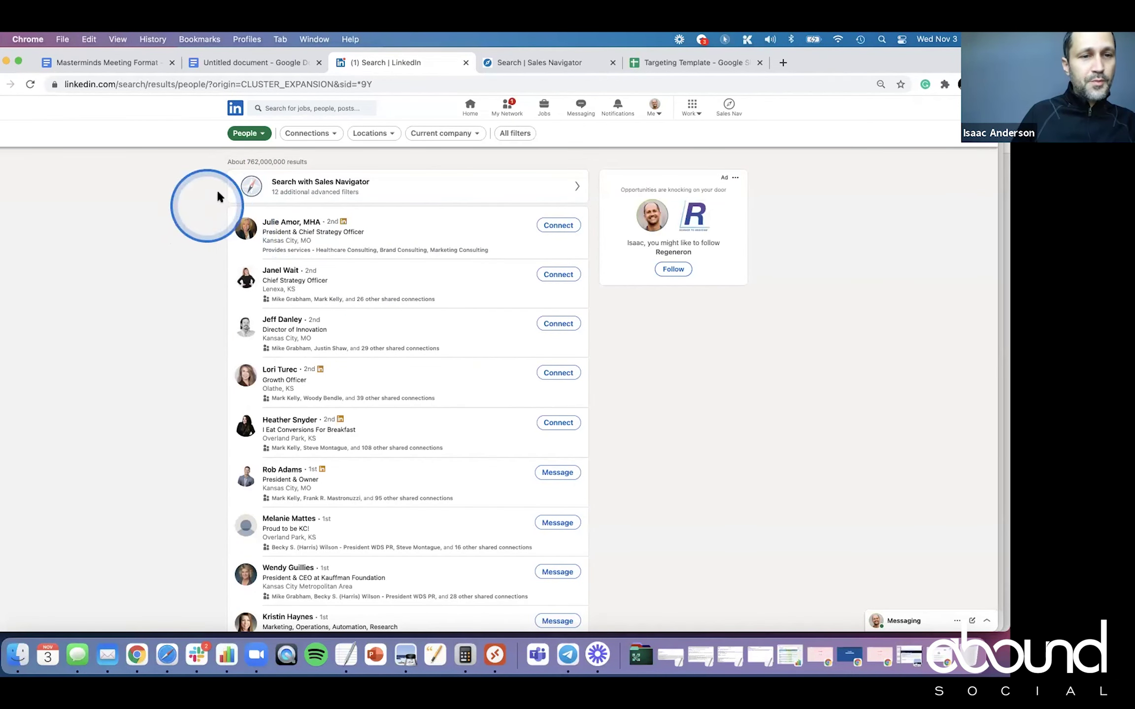
{"action": "left_click", "coordinate": [288, 109]}
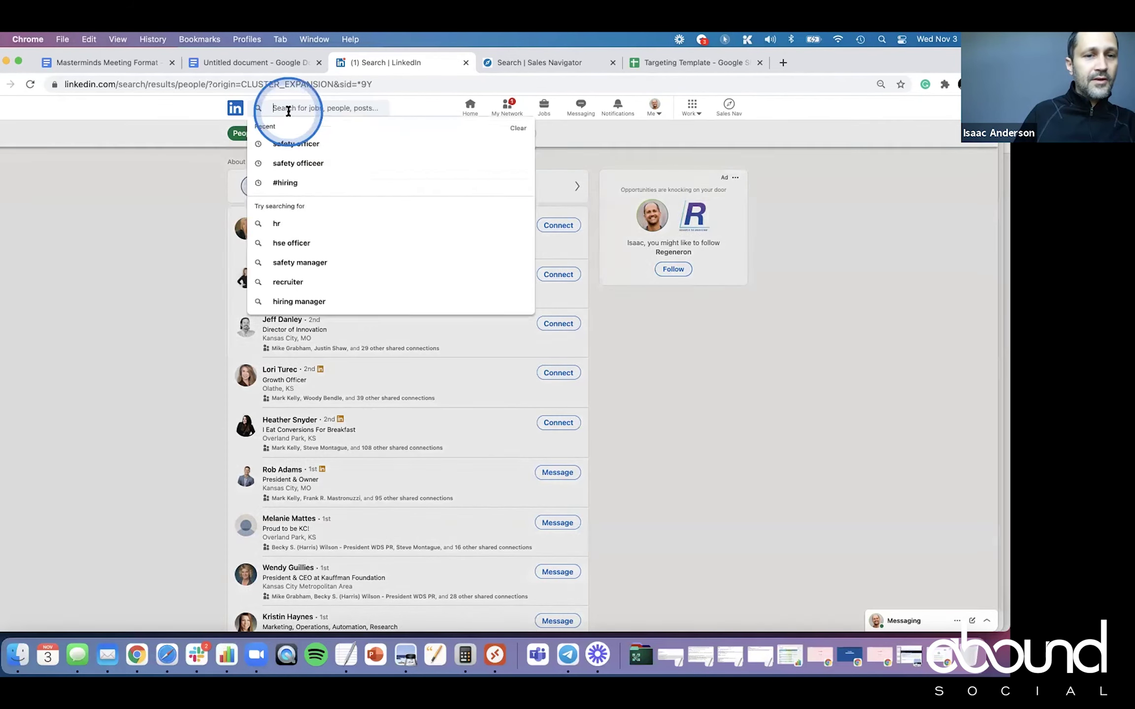
{"action": "left_click", "coordinate": [183, 224]}
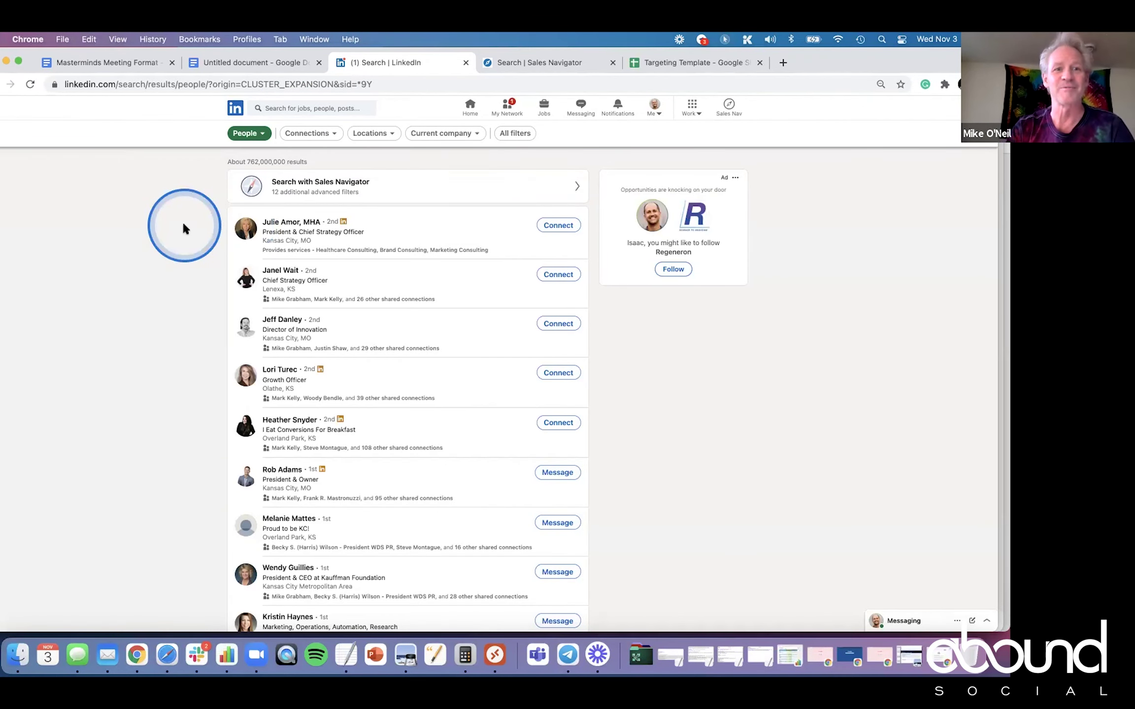
Look over the complete lead filters in Sales Navigator and leave them without saving changes.
{"action": "key", "text": "ctrl+Tab"}
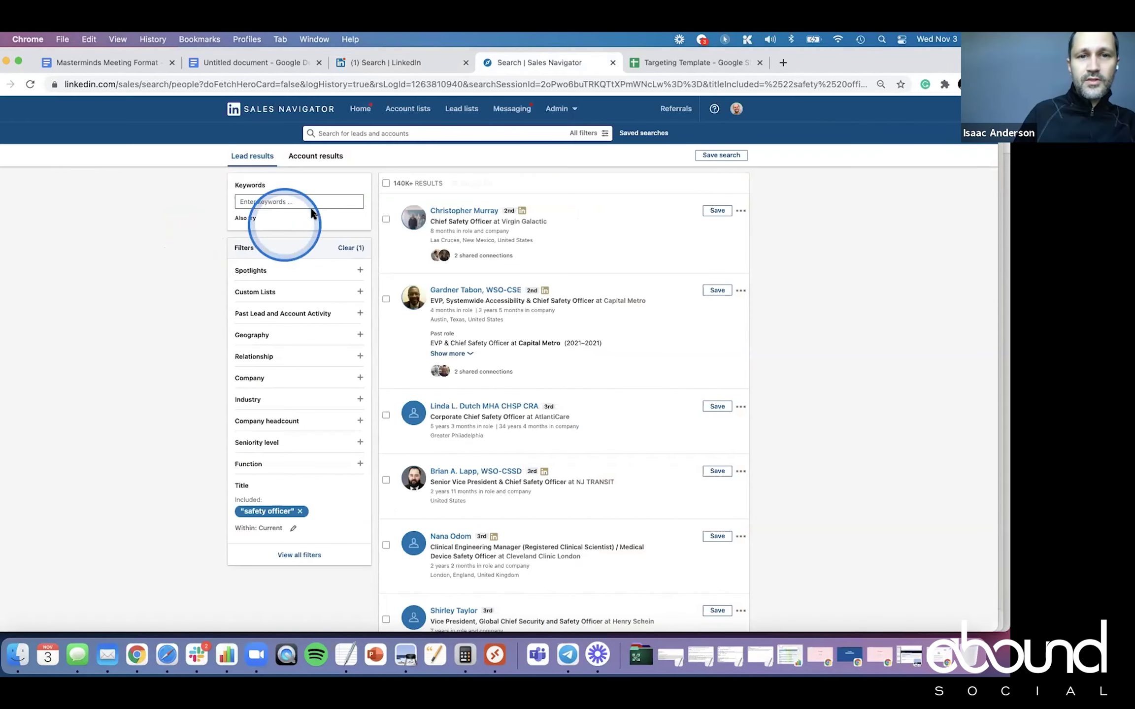
{"action": "left_click", "coordinate": [601, 138]}
{"action": "left_click", "coordinate": [263, 250]}
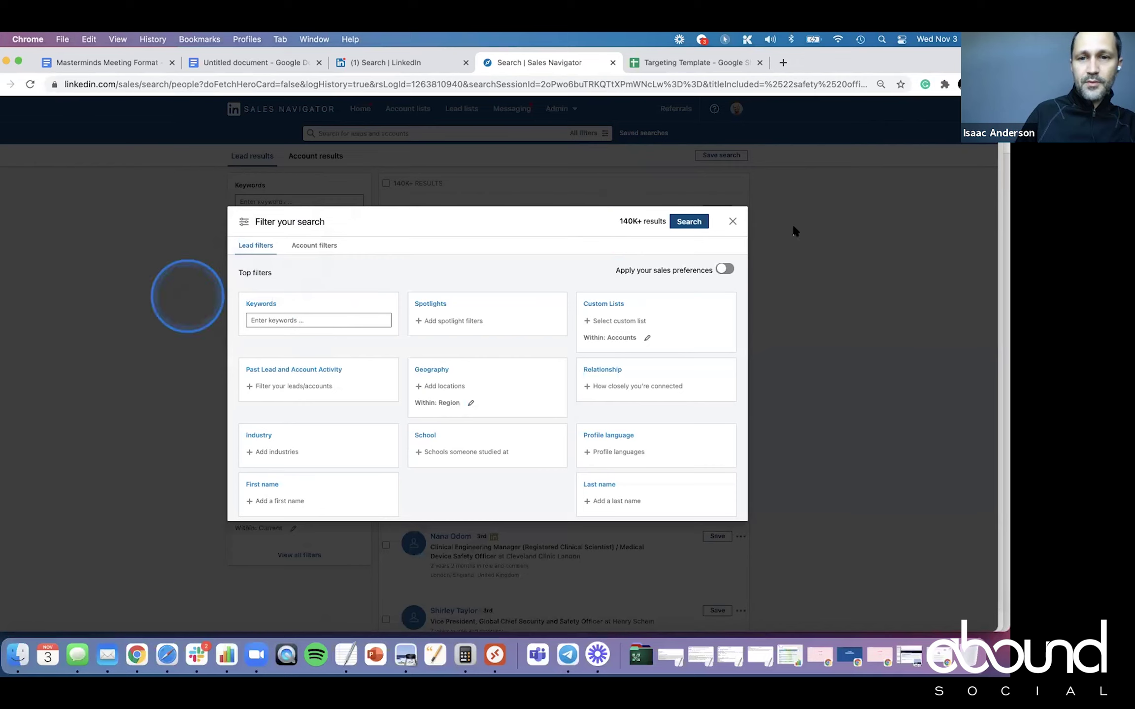
{"action": "left_click", "coordinate": [735, 220]}
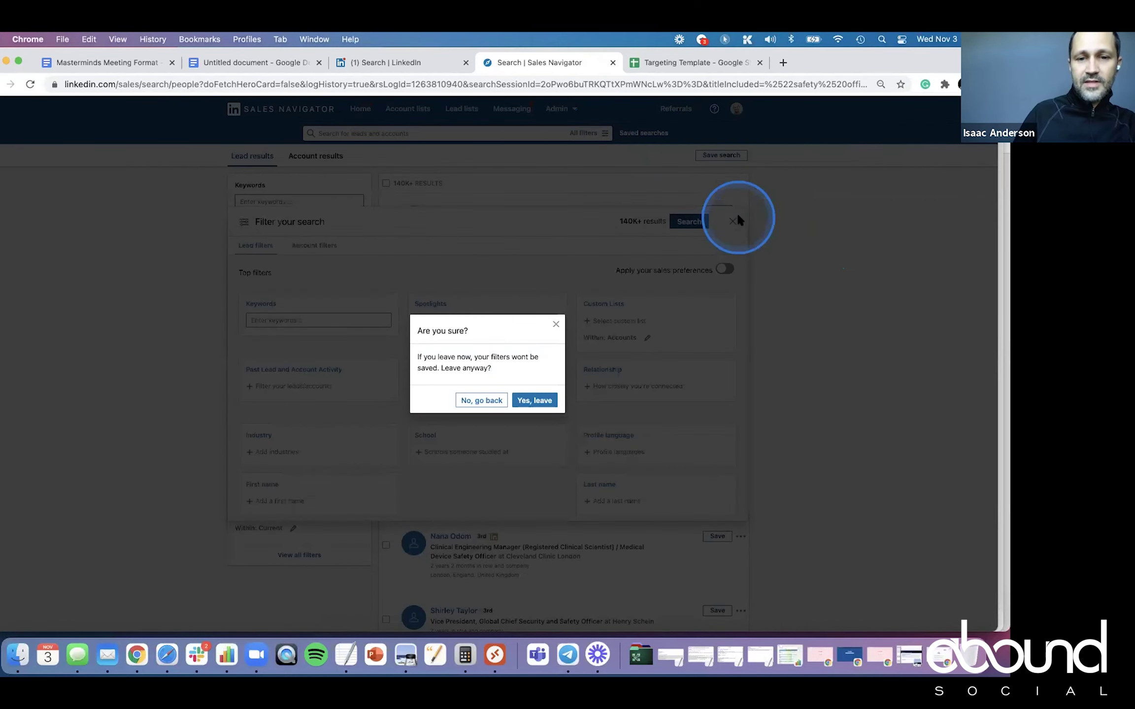
{"action": "left_click", "coordinate": [535, 403]}
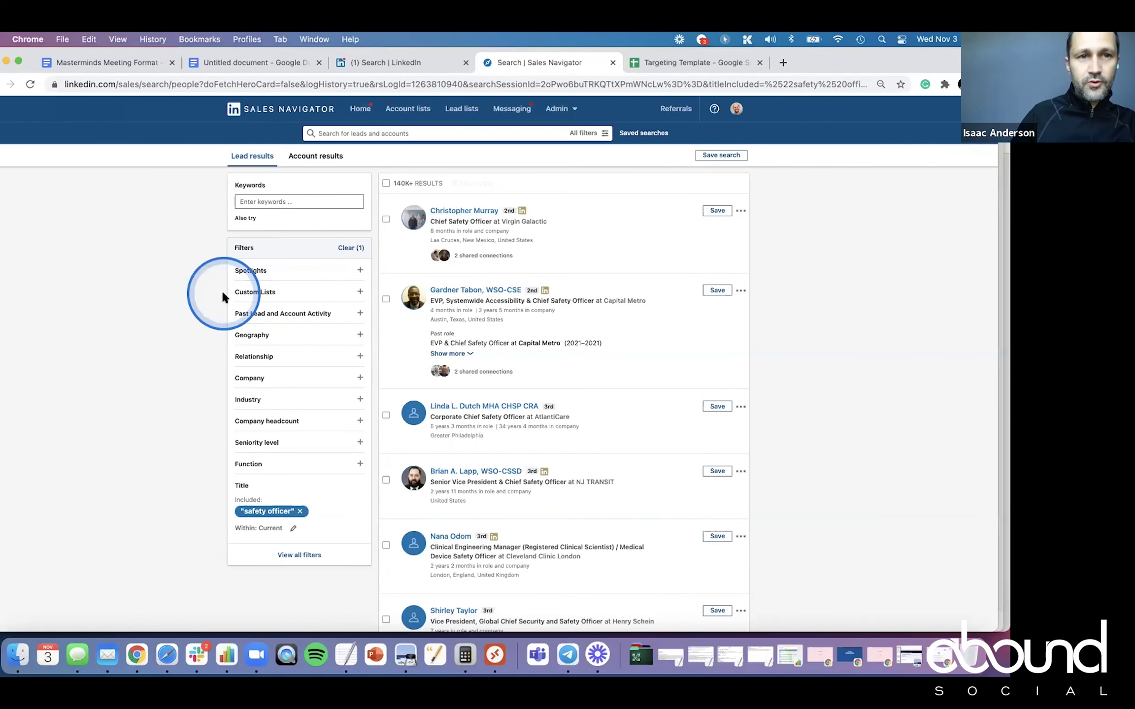
Open linkedin.com in a new browser tab, keeping the existing people search open.
{"action": "key", "text": "ctrl+shift+Tab"}
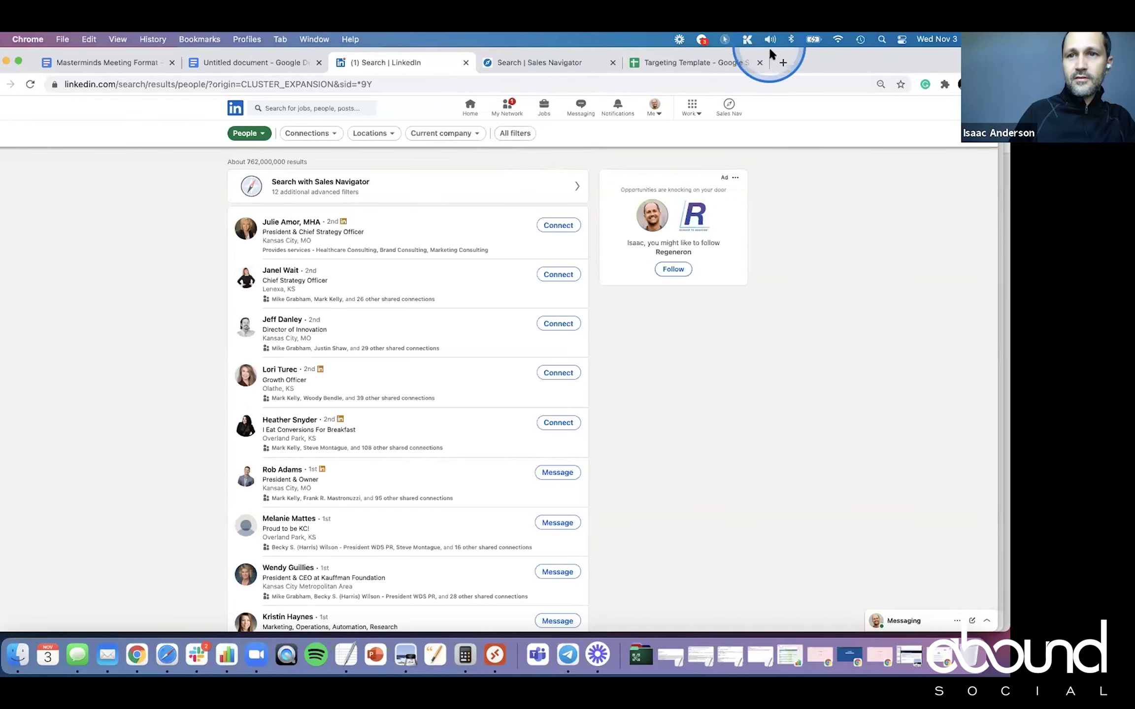
{"action": "left_click", "coordinate": [782, 64]}
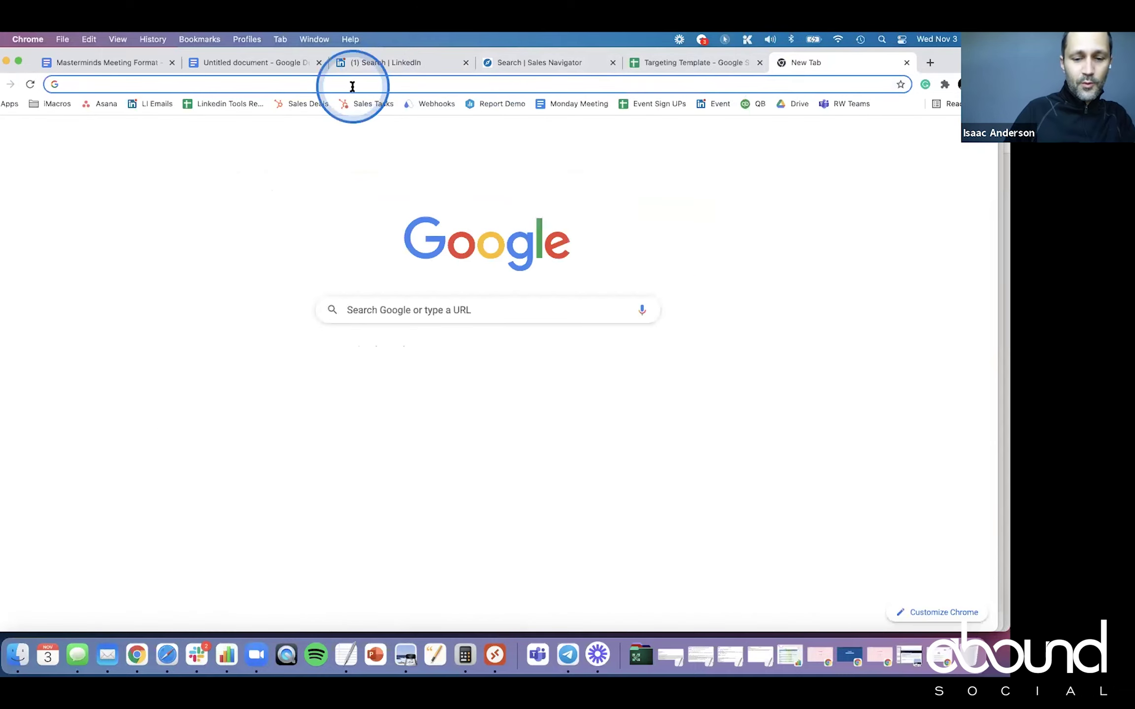
{"action": "type", "text": "linkedin.com"}
{"action": "key", "text": "Return"}
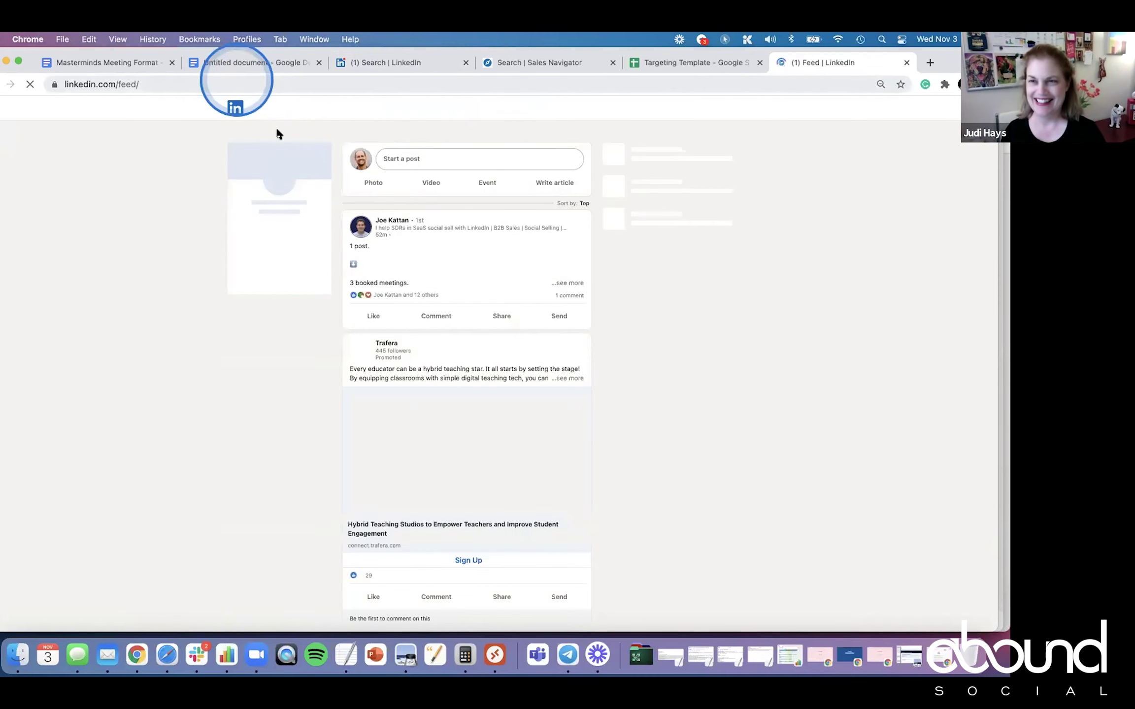
Find the meeting participant by first name, open her 1st-degree profile, and place its tab directly after the people search tab.
{"action": "left_click", "coordinate": [283, 108]}
{"action": "type", "text": "judi"}
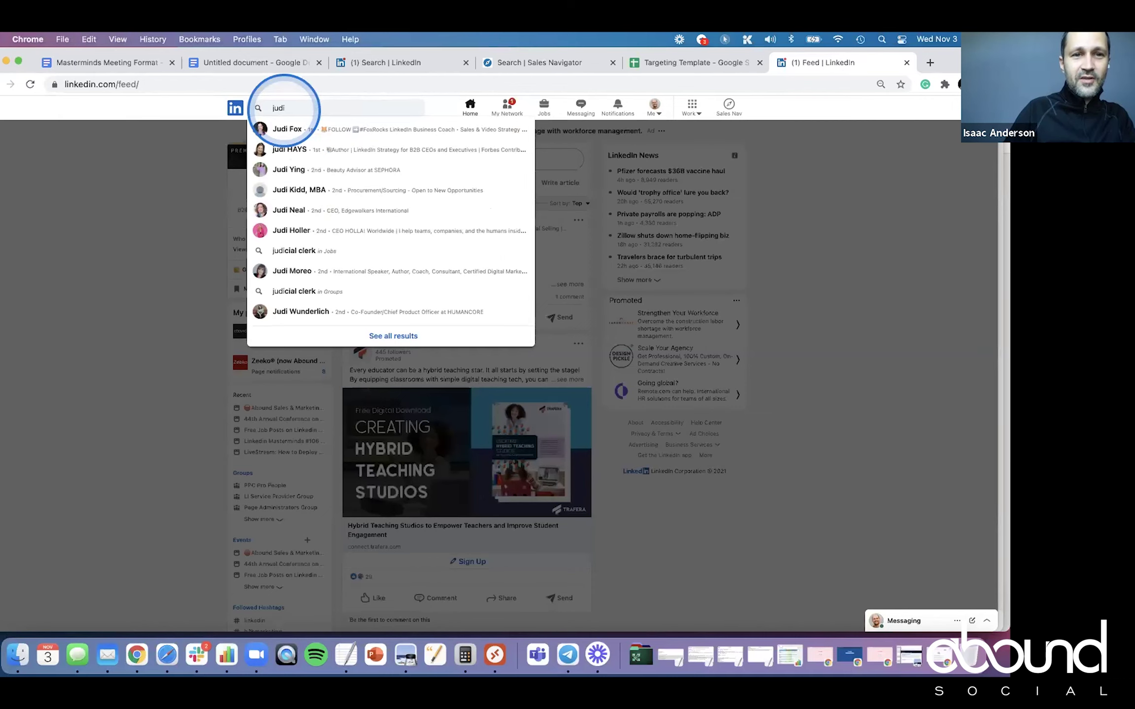
{"action": "left_click", "coordinate": [290, 150]}
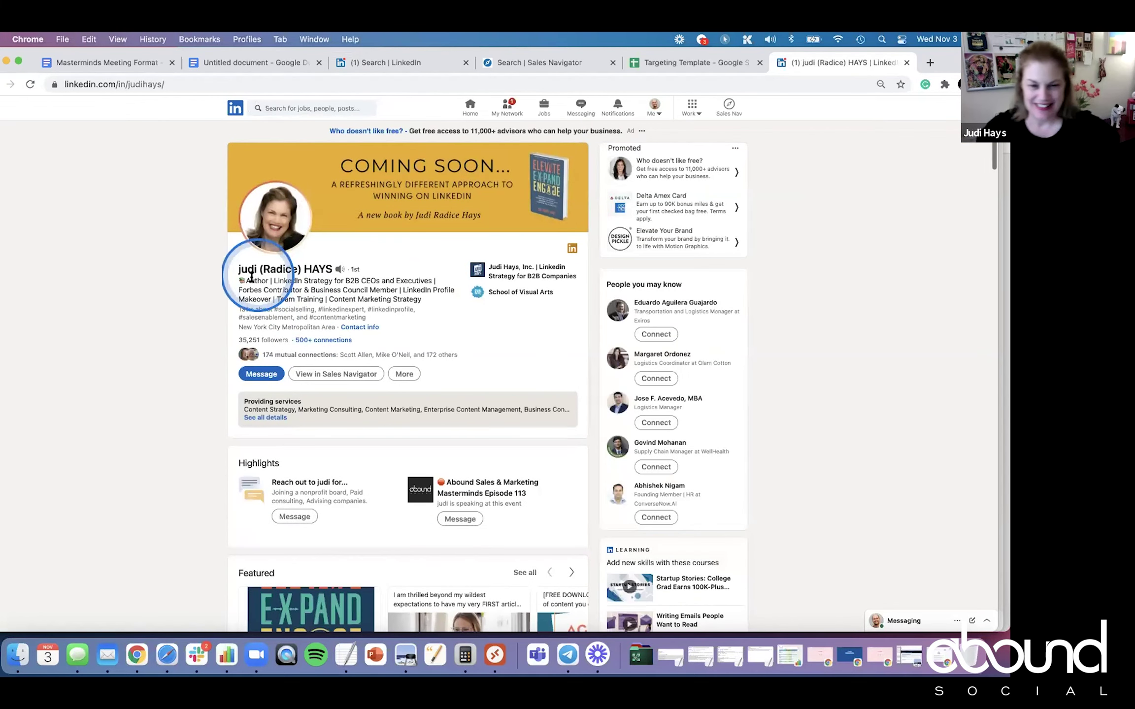
{"action": "left_click_drag", "start_coordinate": [804, 60], "coordinate": [507, 66]}
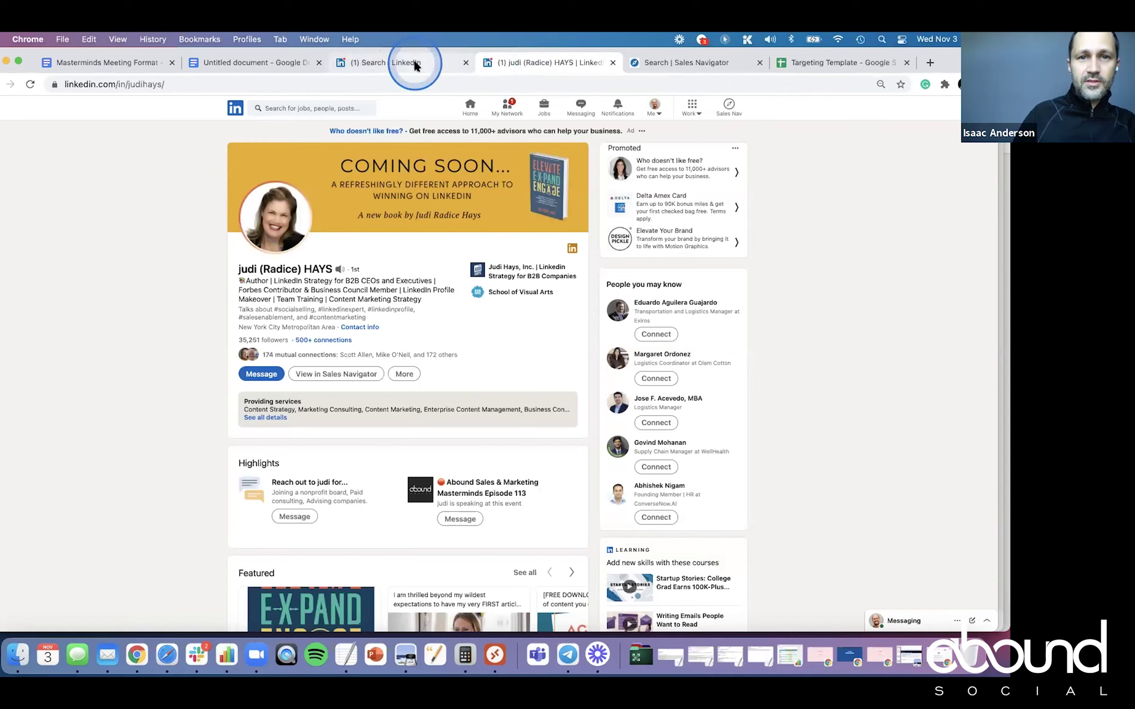
Return to the people search and review all its filters, from connections and locations to companies, school and industry.
{"action": "left_click", "coordinate": [413, 62]}
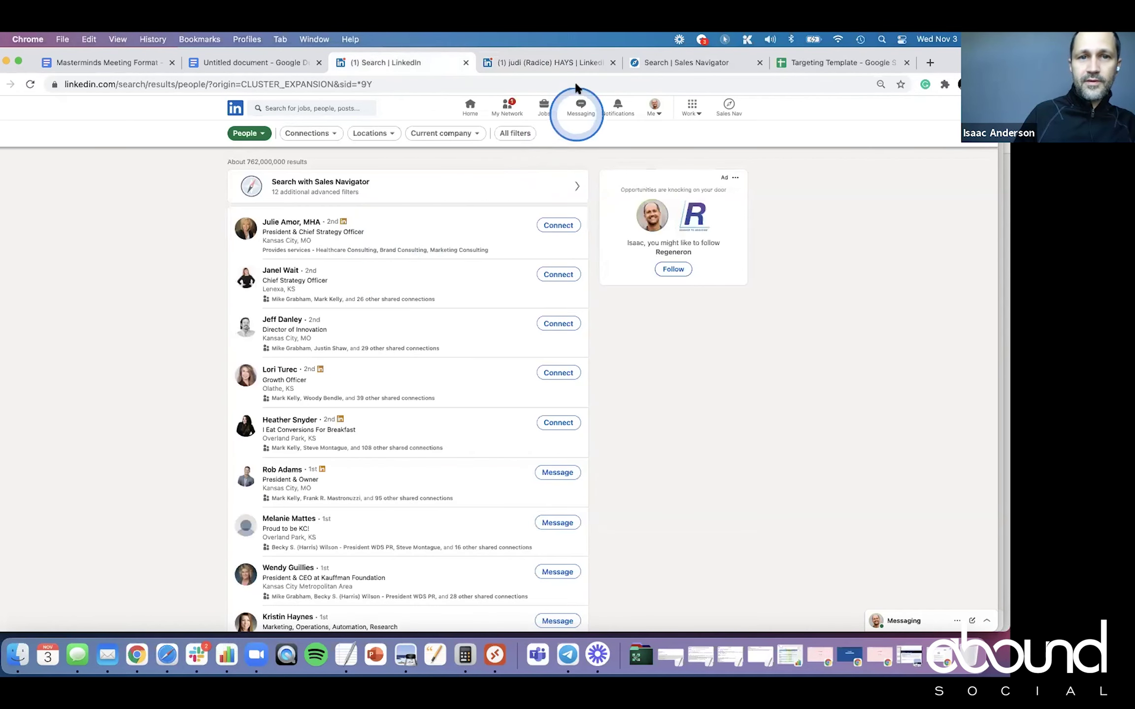
{"action": "left_click", "coordinate": [515, 133]}
{"action": "left_click", "coordinate": [517, 134]}
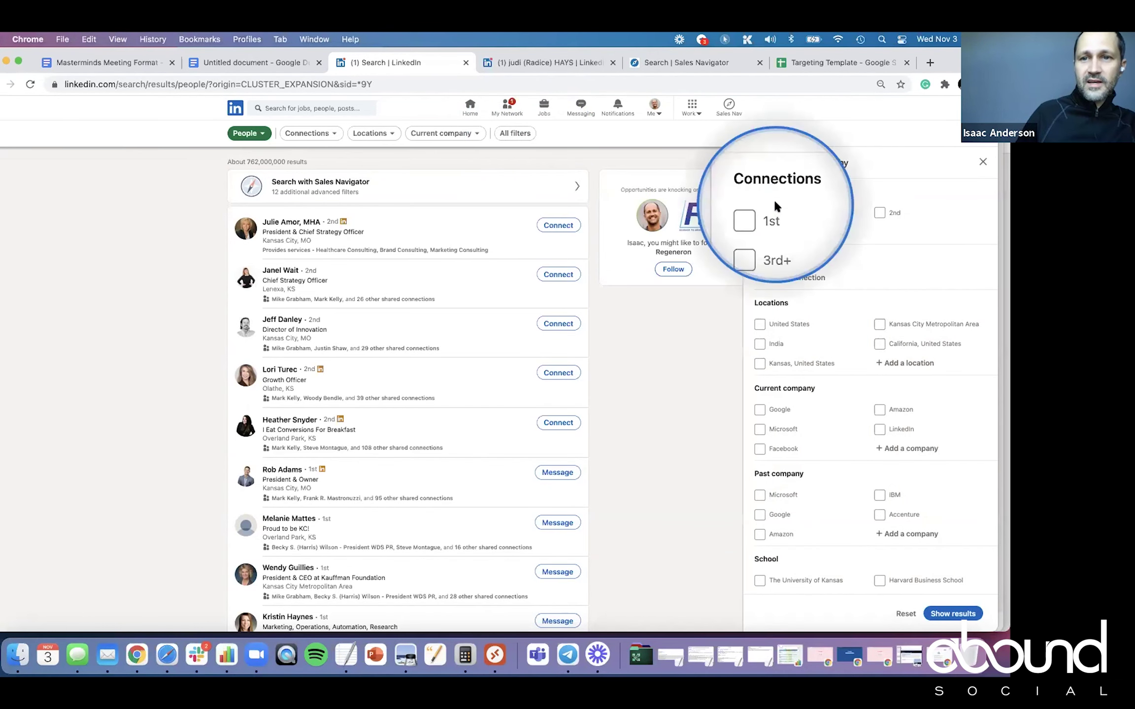
{"action": "scroll", "coordinate": [853, 206], "scroll_direction": "down", "scroll_amount": 2}
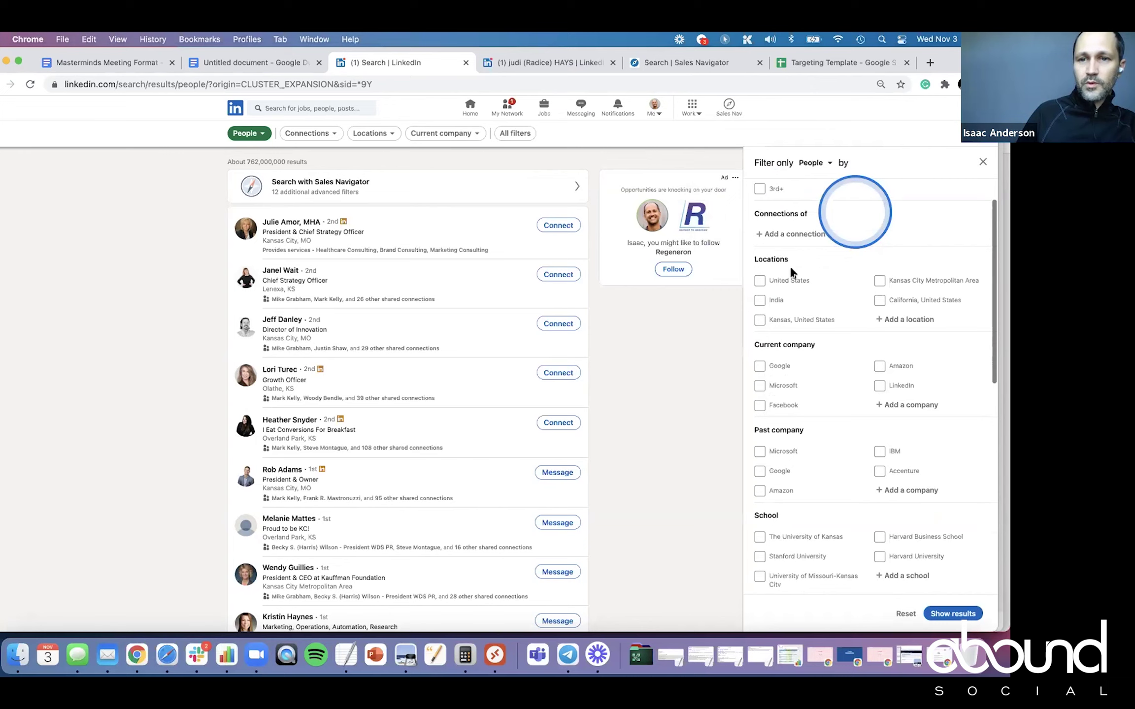
{"action": "scroll", "coordinate": [781, 269], "scroll_direction": "down", "scroll_amount": 3}
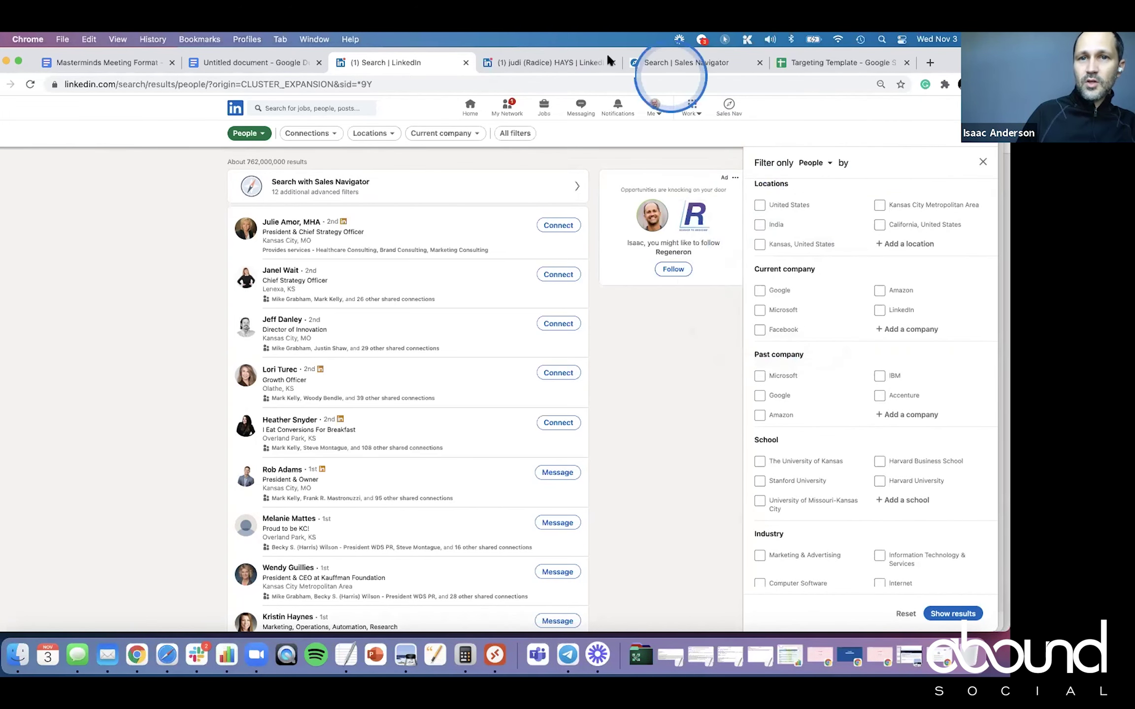
Examine the participant's profile, especially the companies, job titles and locations in the Experience section, against the search filters.
{"action": "left_click", "coordinate": [565, 56]}
{"action": "scroll", "coordinate": [474, 204], "scroll_direction": "down", "scroll_amount": 6}
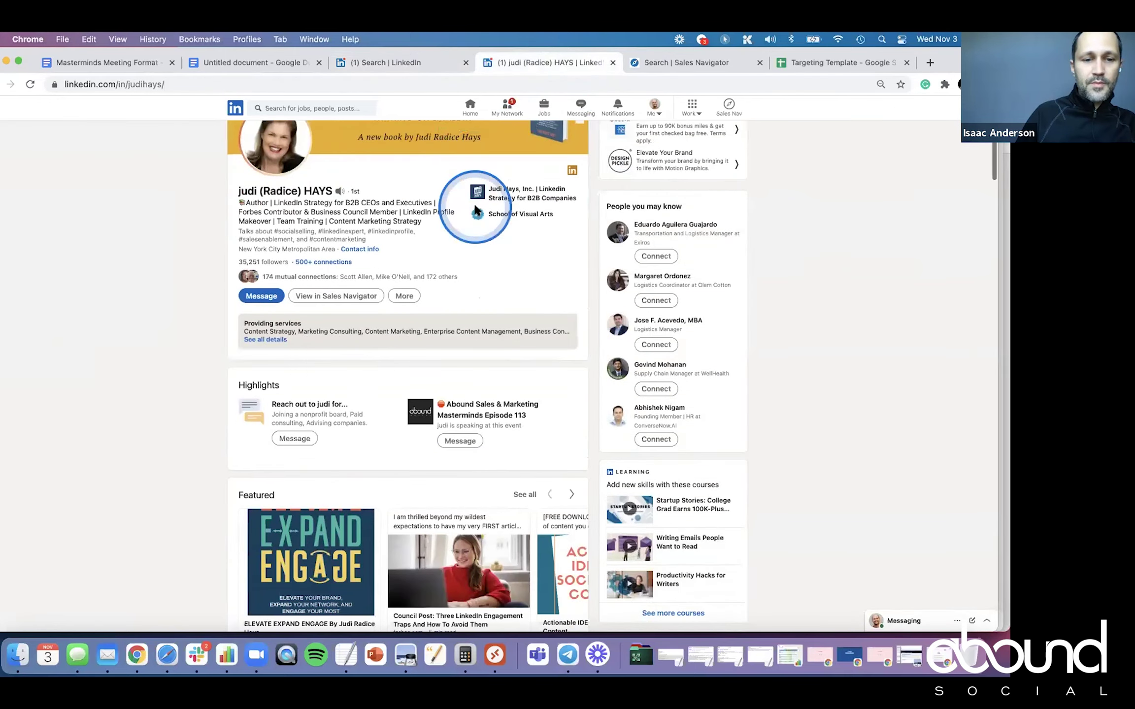
{"action": "scroll", "coordinate": [476, 209], "scroll_direction": "down", "scroll_amount": 10}
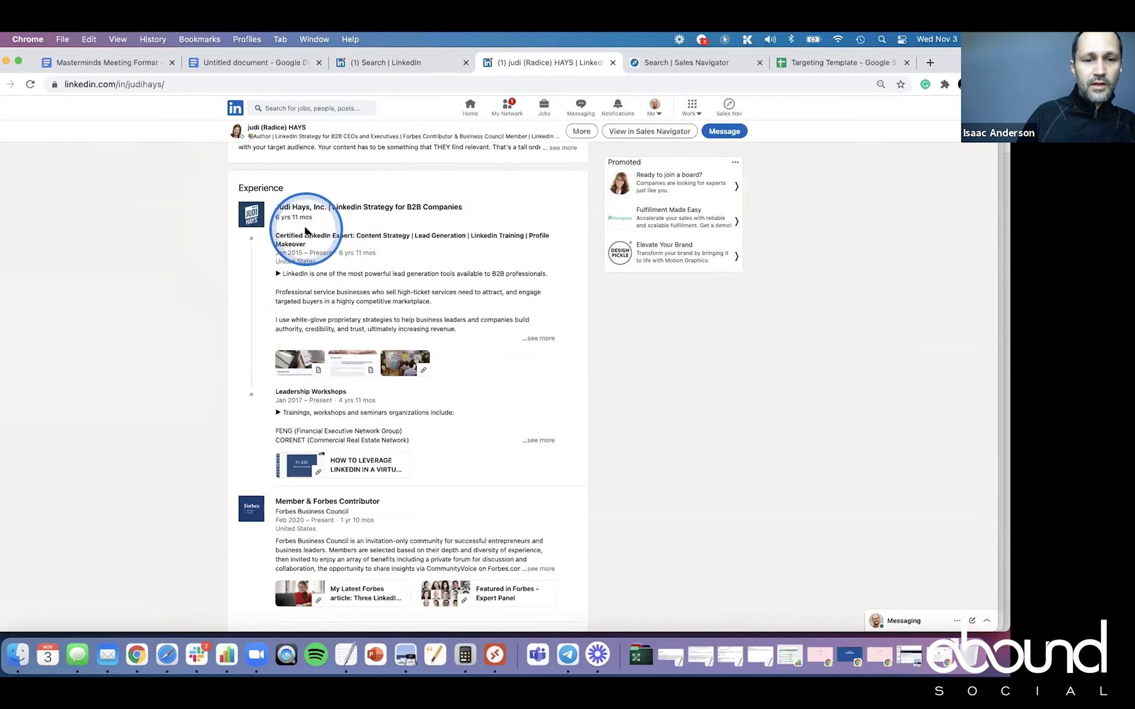
{"action": "scroll", "coordinate": [305, 228], "scroll_direction": "down", "scroll_amount": 2}
{"action": "scroll", "coordinate": [306, 228], "scroll_direction": "down", "scroll_amount": 5}
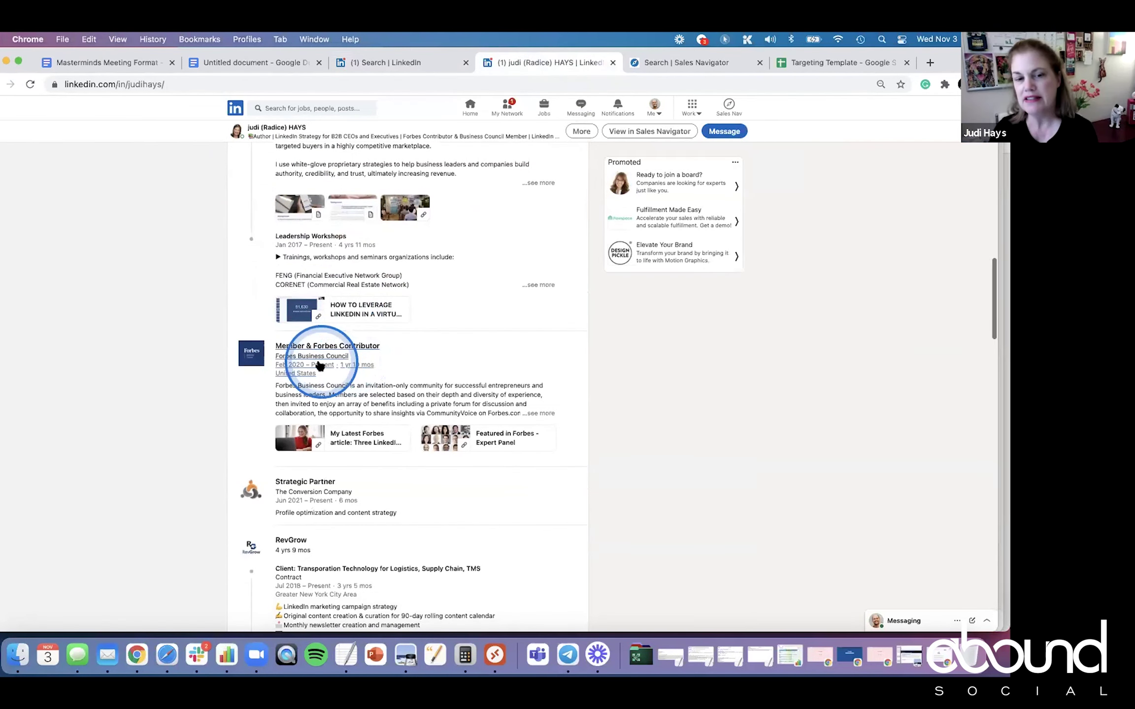
{"action": "scroll", "coordinate": [318, 366], "scroll_direction": "down", "scroll_amount": 2}
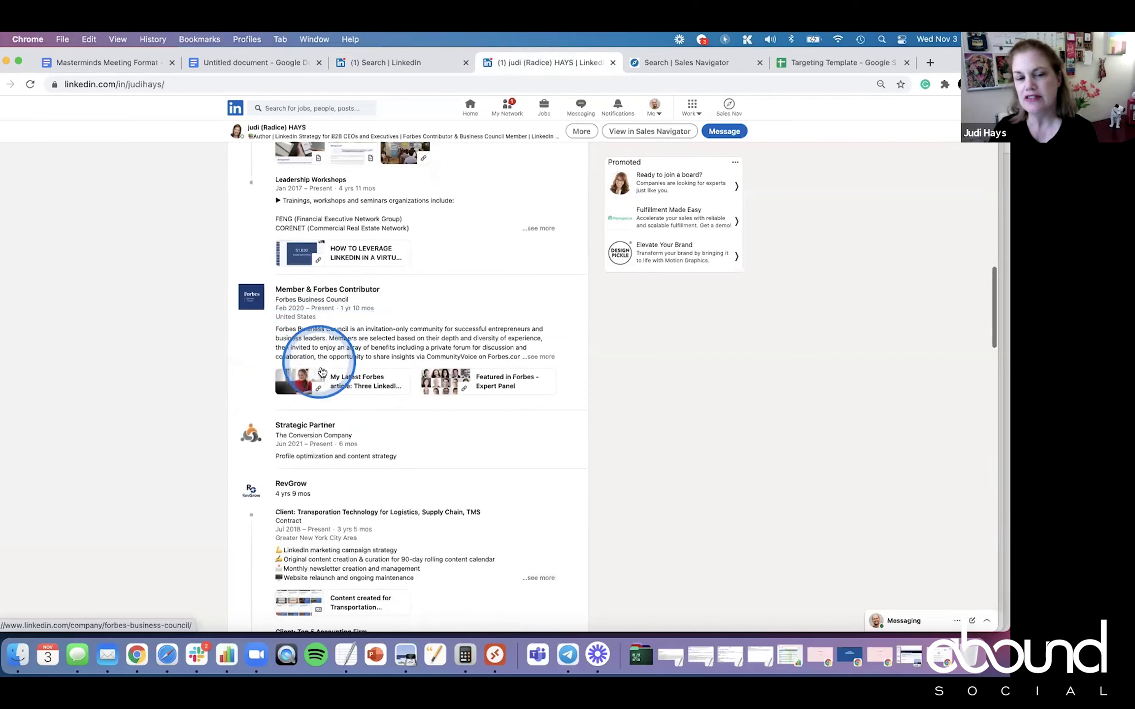
{"action": "scroll", "coordinate": [323, 429], "scroll_direction": "down", "scroll_amount": 2}
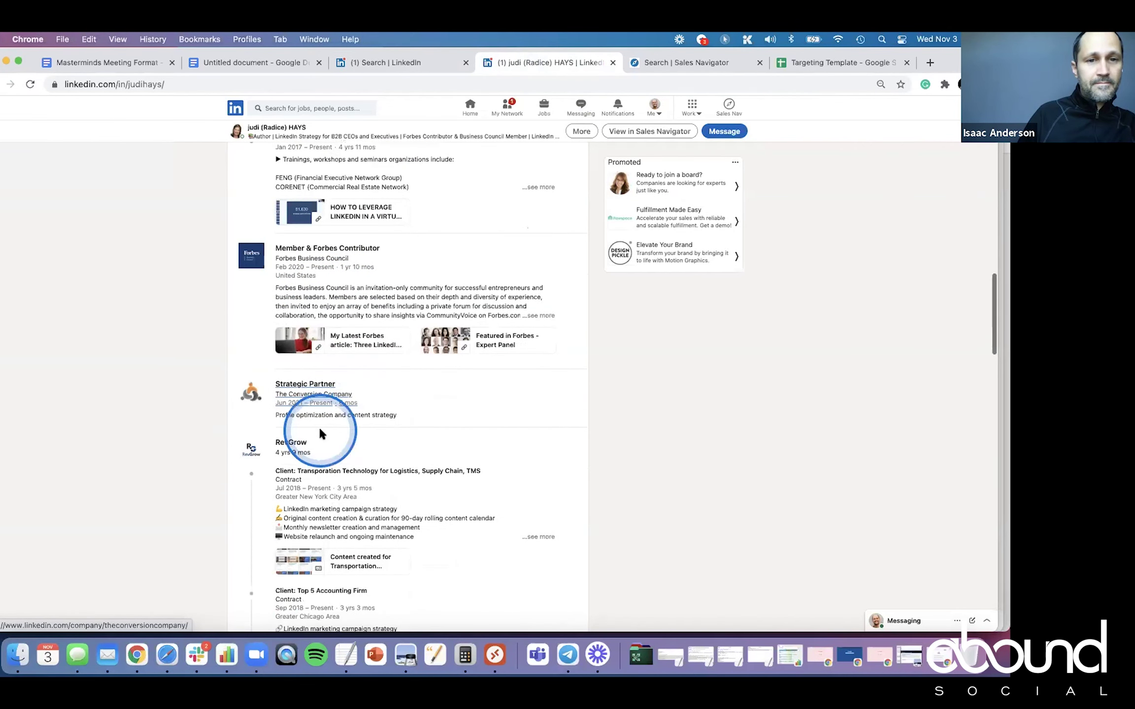
{"action": "scroll", "coordinate": [319, 432], "scroll_direction": "down", "scroll_amount": 1}
{"action": "scroll", "coordinate": [295, 423], "scroll_direction": "down", "scroll_amount": 2}
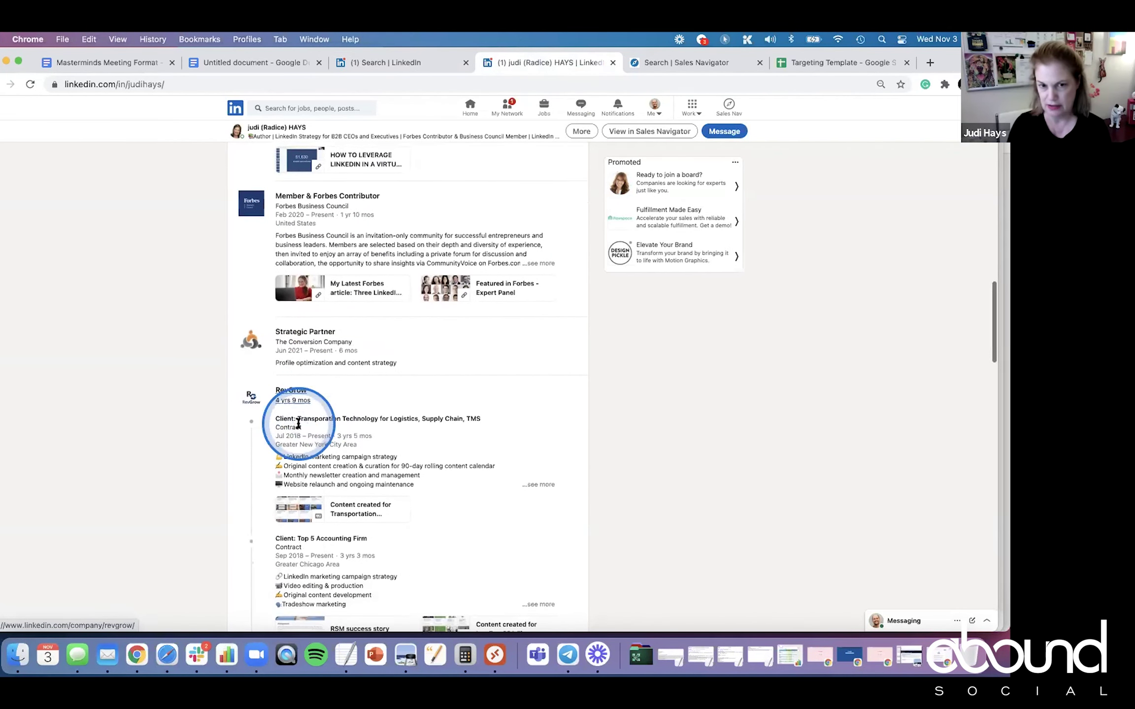
{"action": "scroll", "coordinate": [407, 457], "scroll_direction": "down", "scroll_amount": 3}
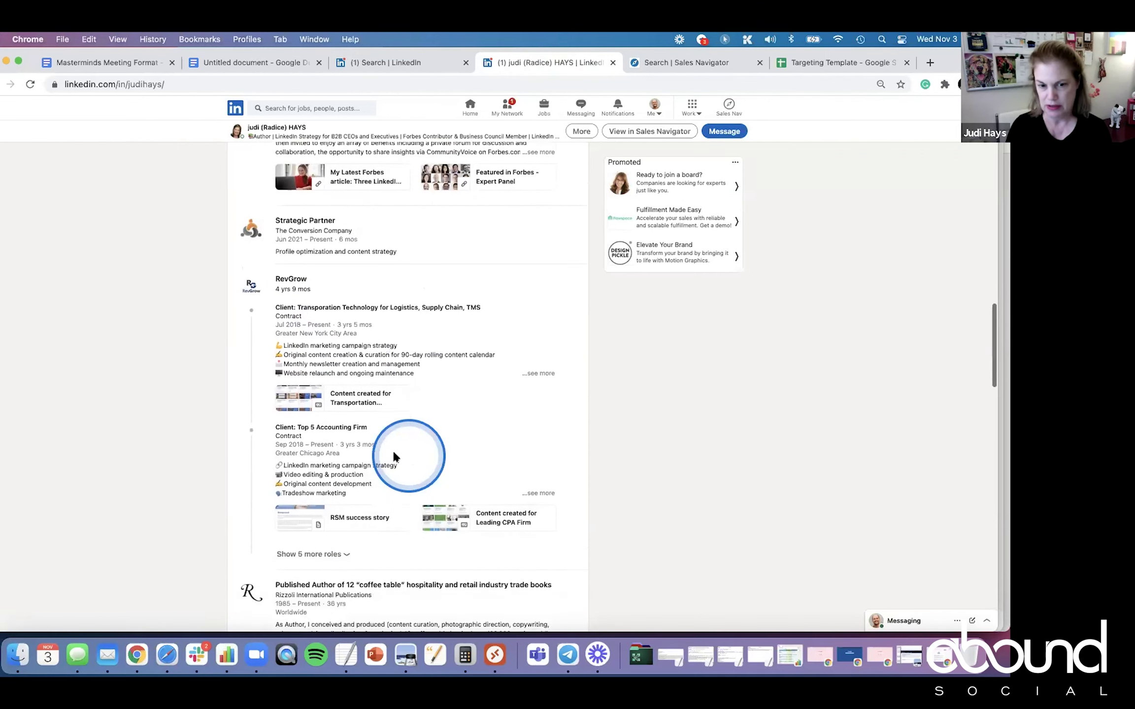
Examine the roles, companies, dates and locations of the current positions in the participant's Experience section.
{"action": "scroll", "coordinate": [336, 354], "scroll_direction": "up", "scroll_amount": 2}
{"action": "scroll", "coordinate": [336, 354], "scroll_direction": "up", "scroll_amount": 1}
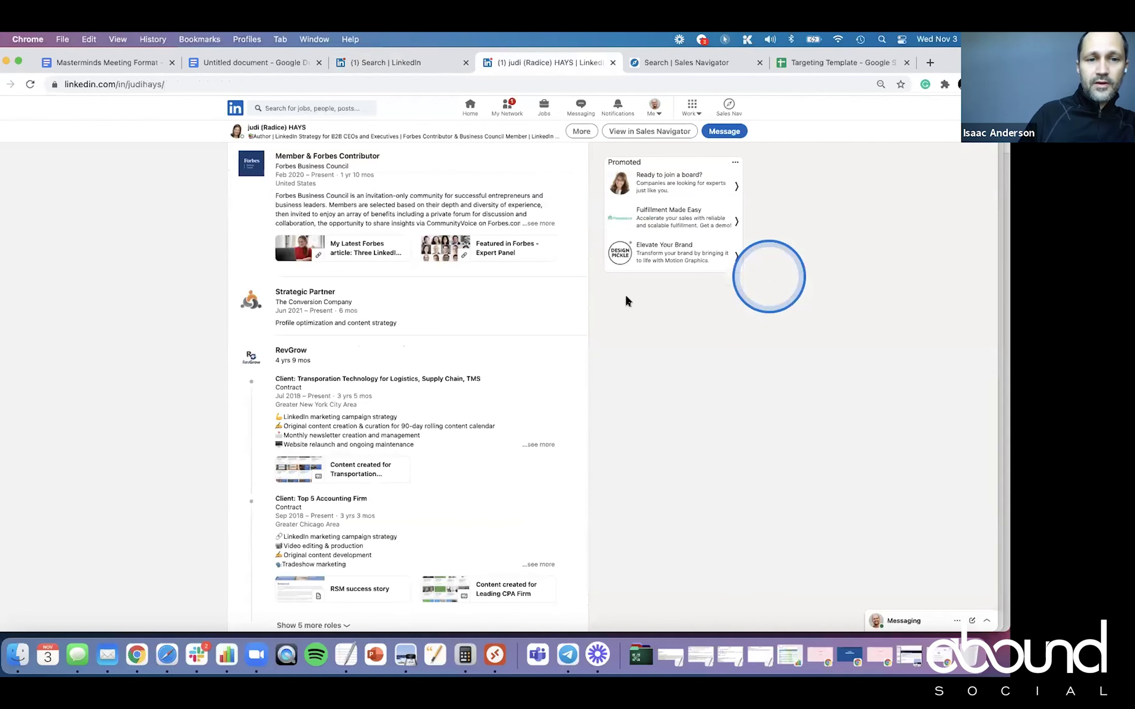
{"action": "scroll", "coordinate": [148, 495], "scroll_direction": "down", "scroll_amount": 10}
{"action": "scroll", "coordinate": [210, 253], "scroll_direction": "up", "scroll_amount": 7}
{"action": "scroll", "coordinate": [304, 482], "scroll_direction": "down", "scroll_amount": 8}
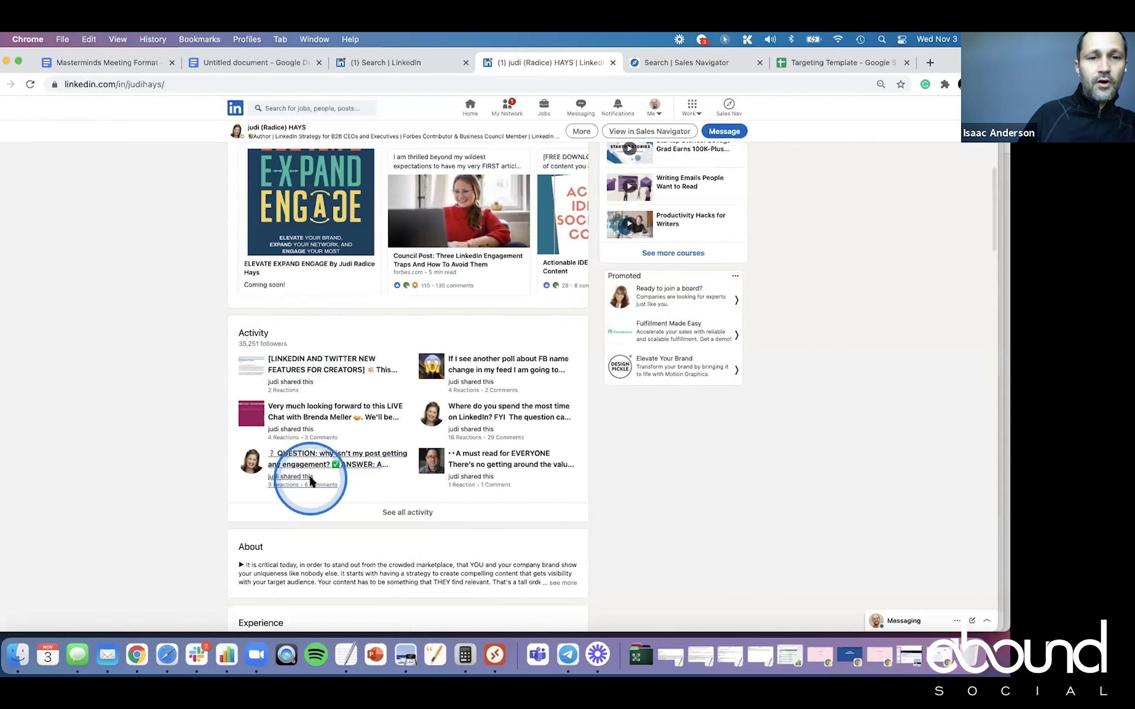
{"action": "scroll", "coordinate": [311, 476], "scroll_direction": "down", "scroll_amount": 2}
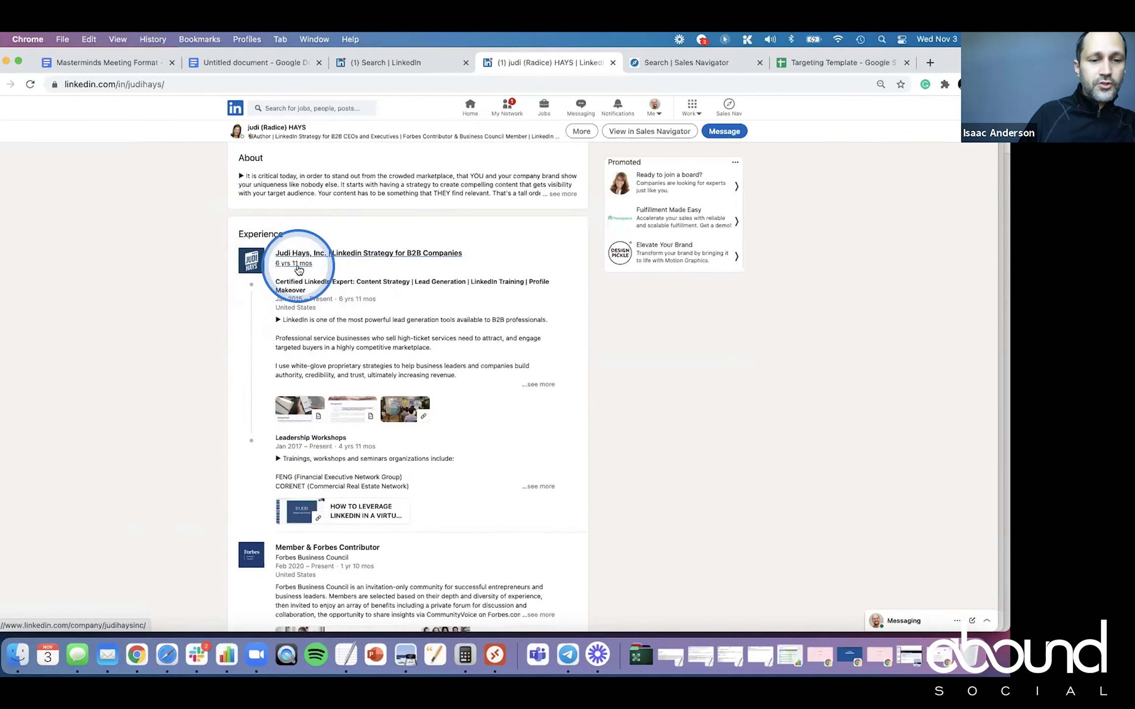
{"action": "scroll", "coordinate": [299, 269], "scroll_direction": "down", "scroll_amount": 1}
{"action": "scroll", "coordinate": [299, 268], "scroll_direction": "down", "scroll_amount": 4}
{"action": "scroll", "coordinate": [298, 268], "scroll_direction": "down", "scroll_amount": 13}
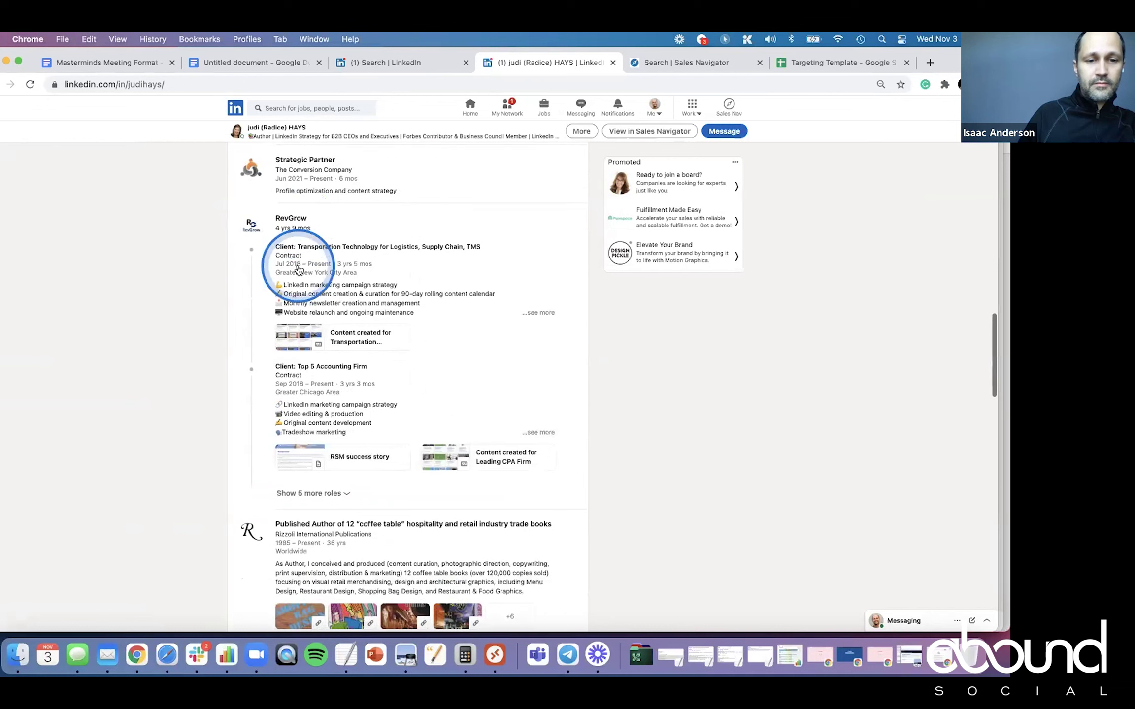
Show the participant's additional experience entries and review the past positions alongside the current ones.
{"action": "right_click", "coordinate": [308, 233]}
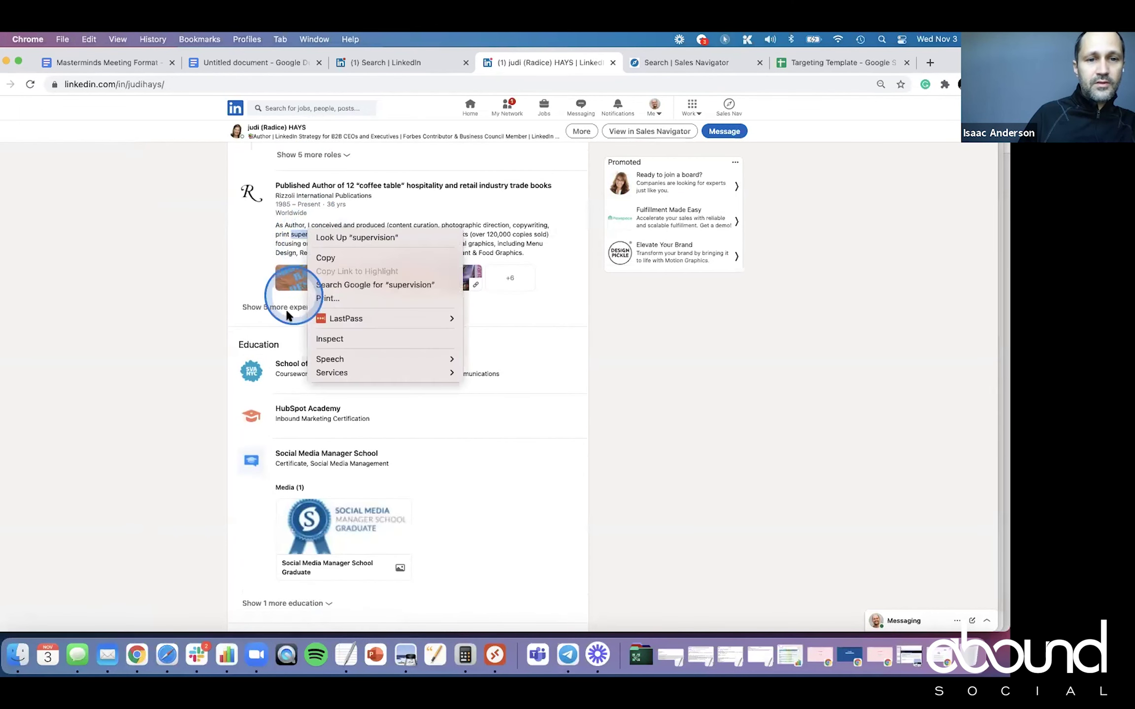
{"action": "left_click", "coordinate": [279, 313]}
{"action": "left_click", "coordinate": [278, 313]}
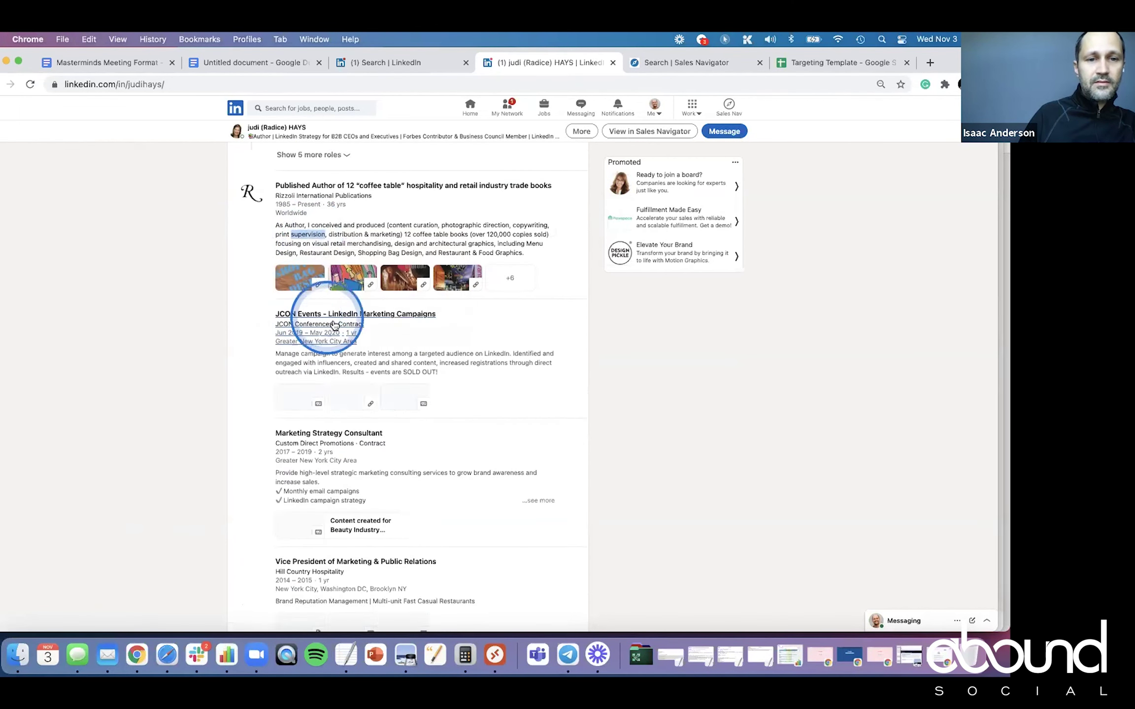
{"action": "scroll", "coordinate": [306, 317], "scroll_direction": "down", "scroll_amount": 2}
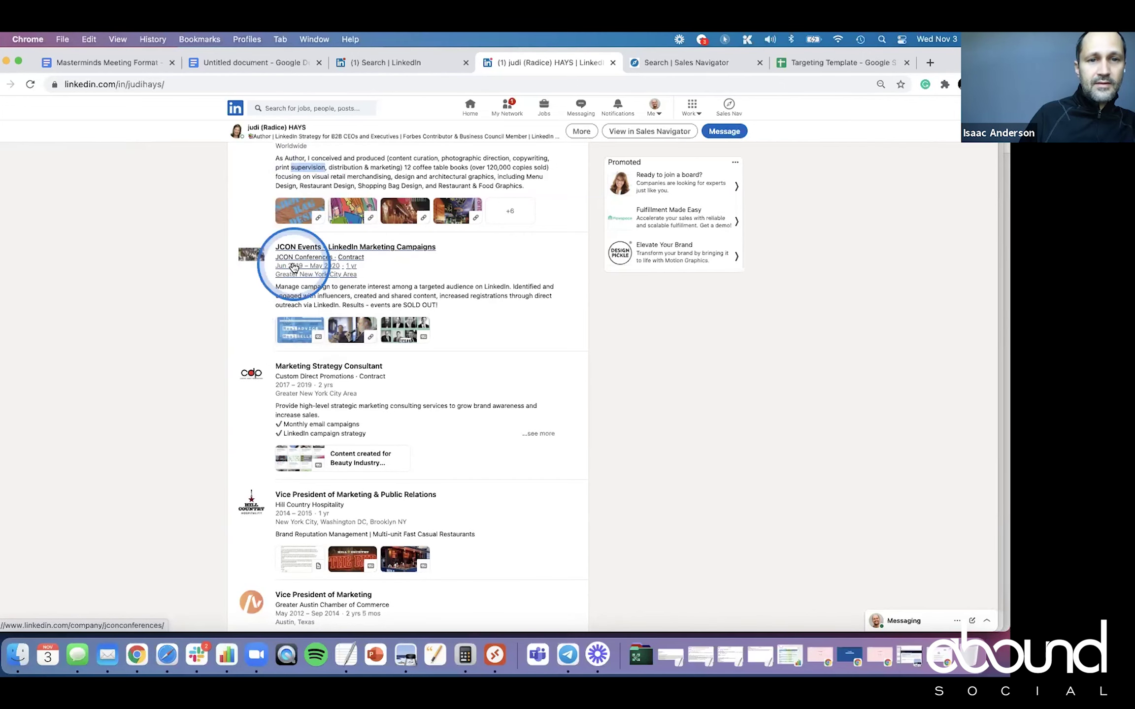
{"action": "scroll", "coordinate": [294, 267], "scroll_direction": "up", "scroll_amount": 4}
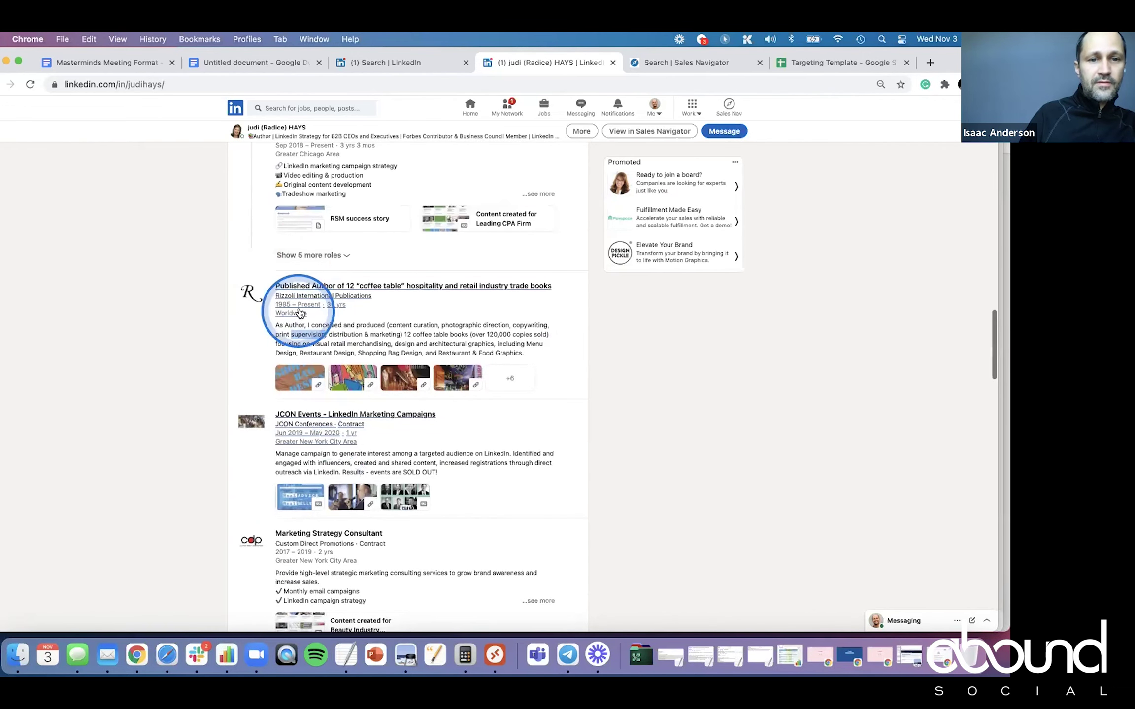
{"action": "scroll", "coordinate": [300, 312], "scroll_direction": "up", "scroll_amount": 15}
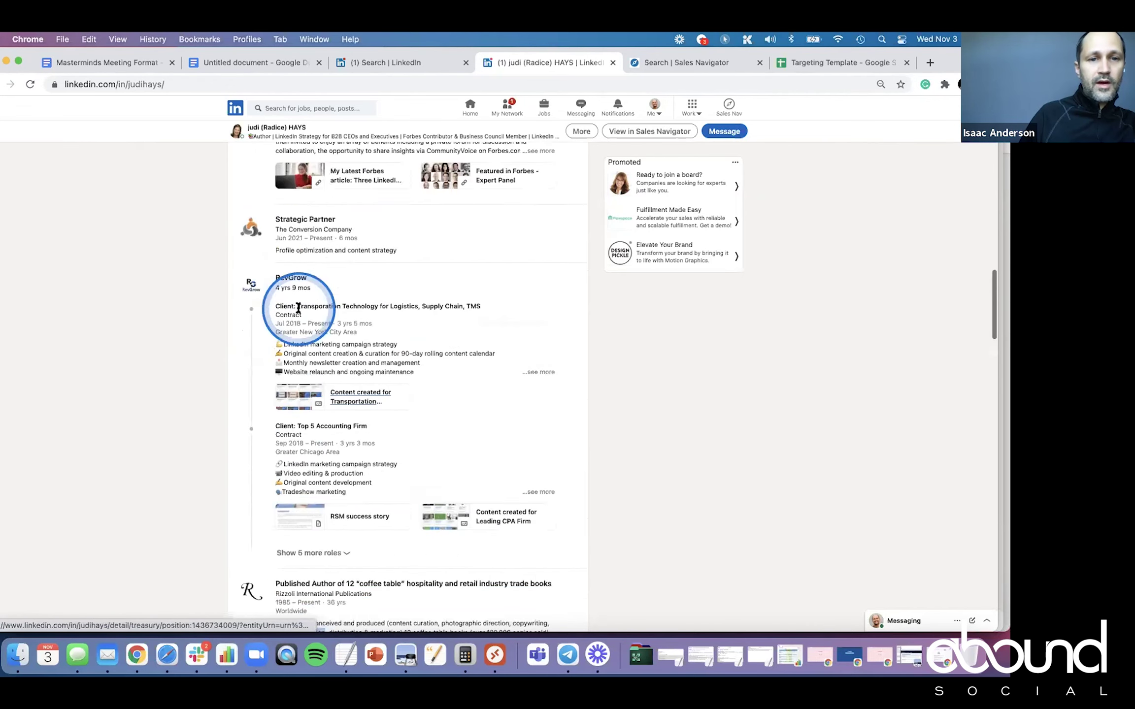
{"action": "scroll", "coordinate": [300, 312], "scroll_direction": "up", "scroll_amount": 9}
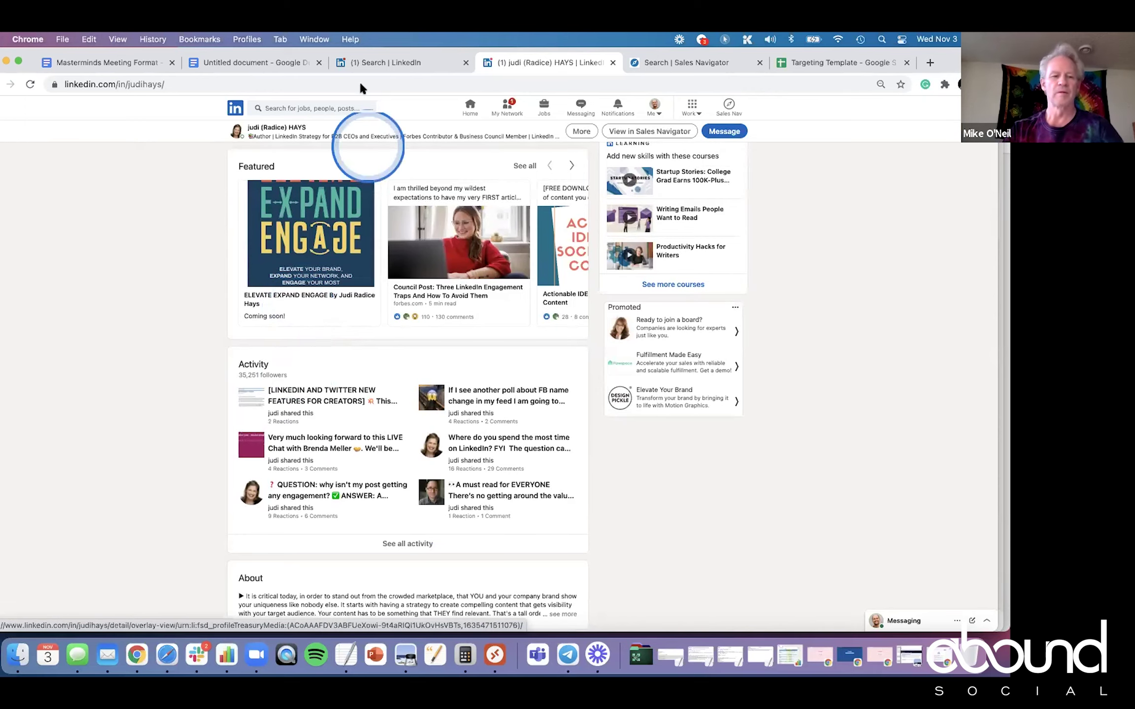
Return to the people search and compare the current and past company filters with the company keyword field.
{"action": "left_click", "coordinate": [367, 62]}
{"action": "left_click", "coordinate": [482, 235]}
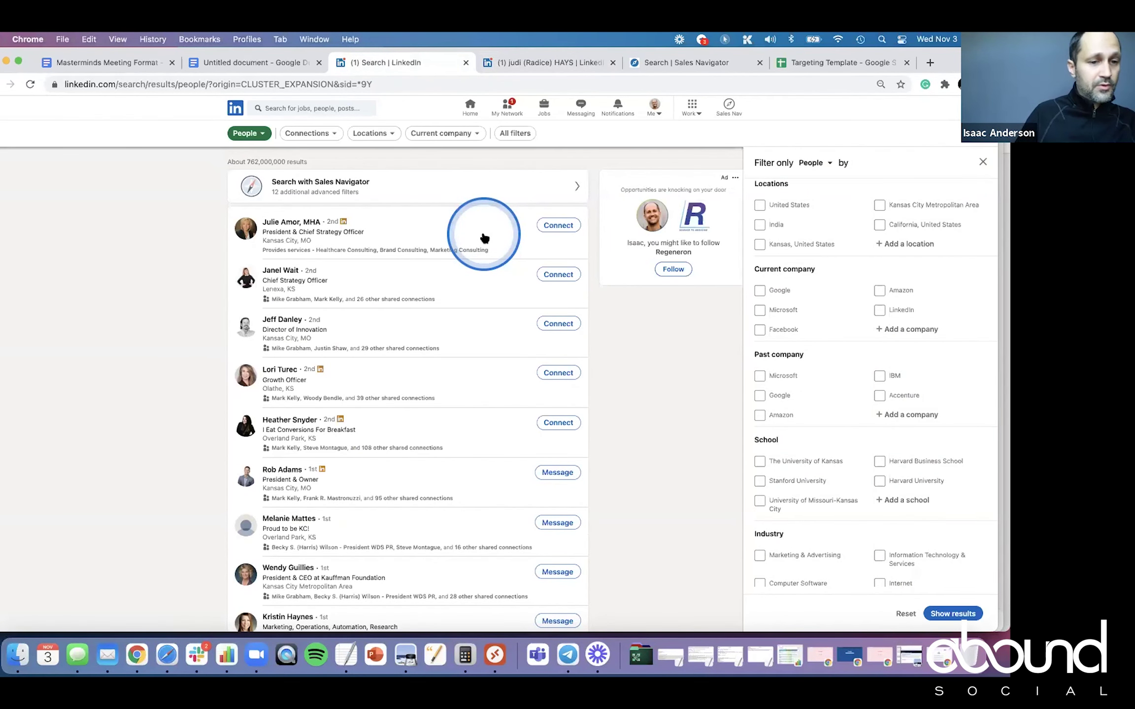
{"action": "scroll", "coordinate": [828, 407], "scroll_direction": "up", "scroll_amount": 1}
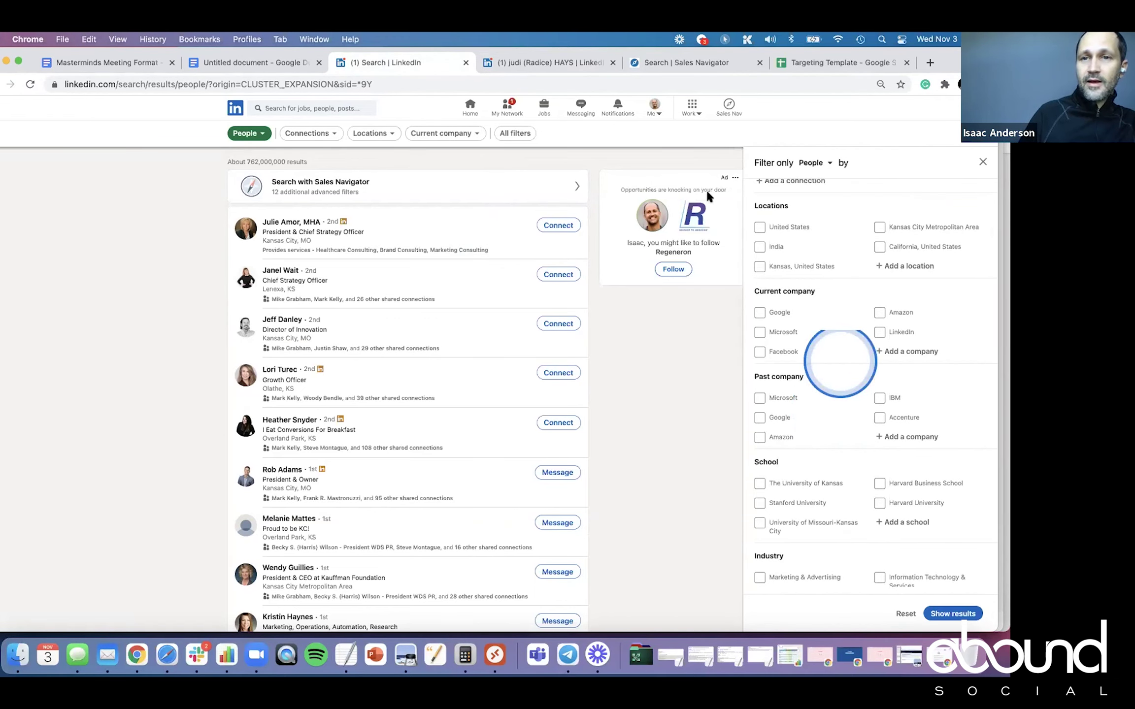
{"action": "scroll", "coordinate": [787, 315], "scroll_direction": "down", "scroll_amount": 10}
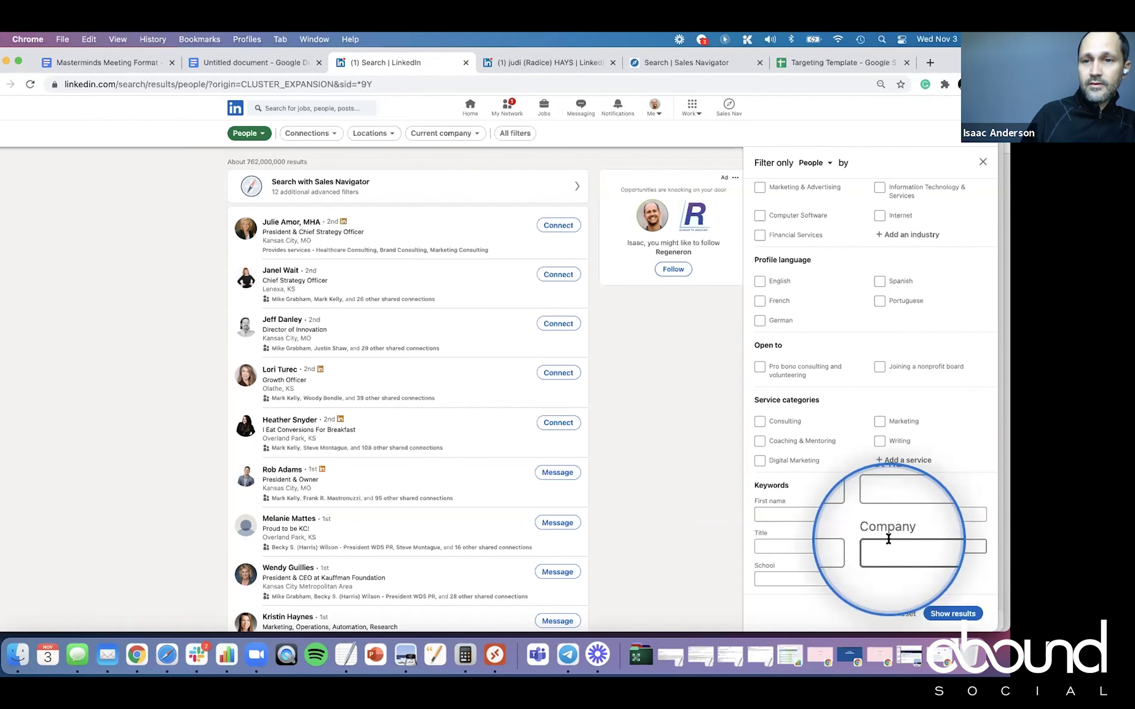
{"action": "scroll", "coordinate": [888, 538], "scroll_direction": "up", "scroll_amount": 10}
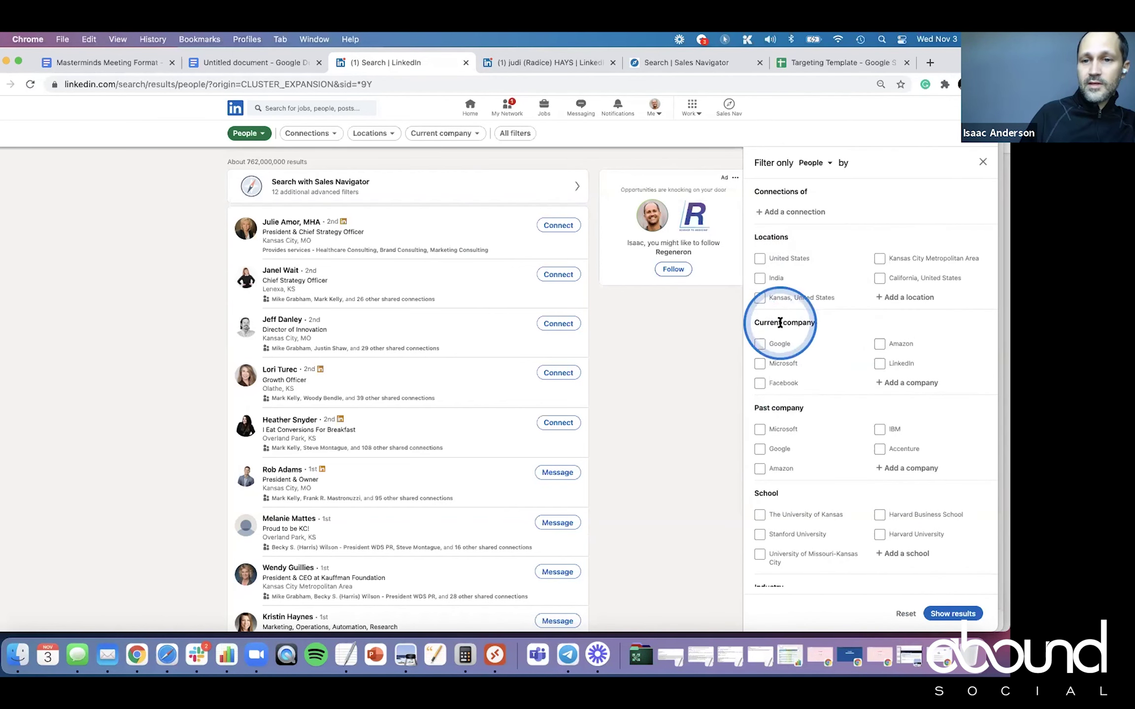
Select Google as a current company filter and compare that choice with the free-text company keyword field.
{"action": "left_click", "coordinate": [760, 344]}
{"action": "scroll", "coordinate": [760, 344], "scroll_direction": "down", "scroll_amount": 2}
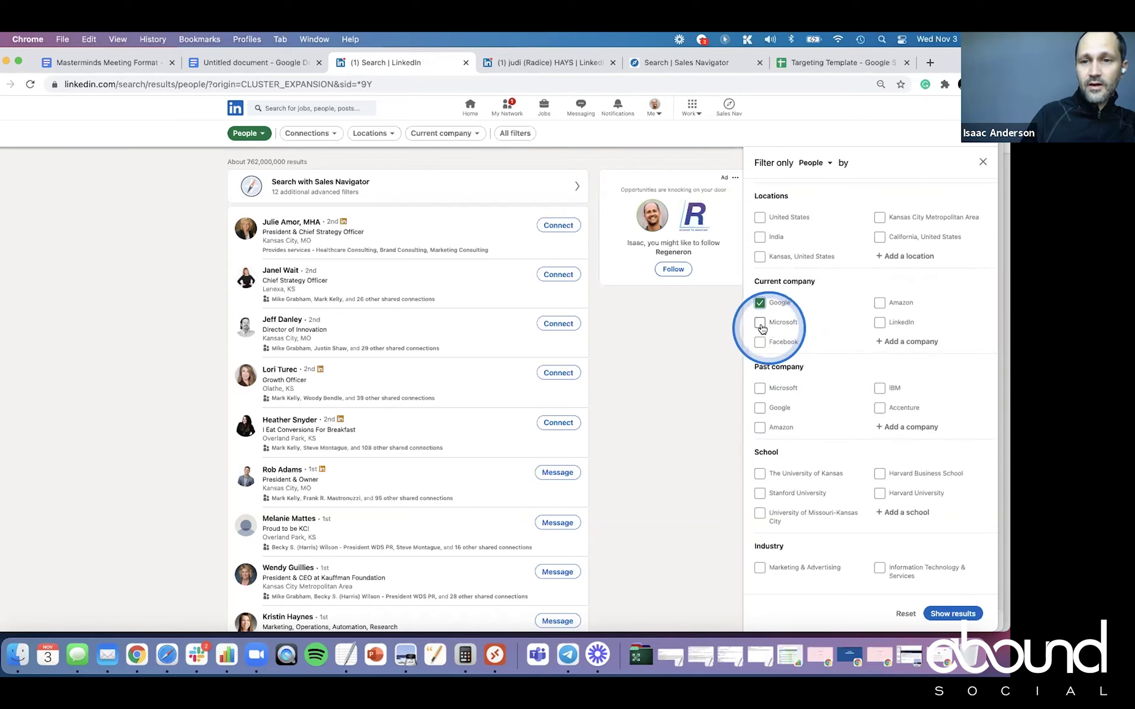
{"action": "scroll", "coordinate": [866, 433], "scroll_direction": "down", "scroll_amount": 4}
{"action": "scroll", "coordinate": [867, 433], "scroll_direction": "down", "scroll_amount": 12}
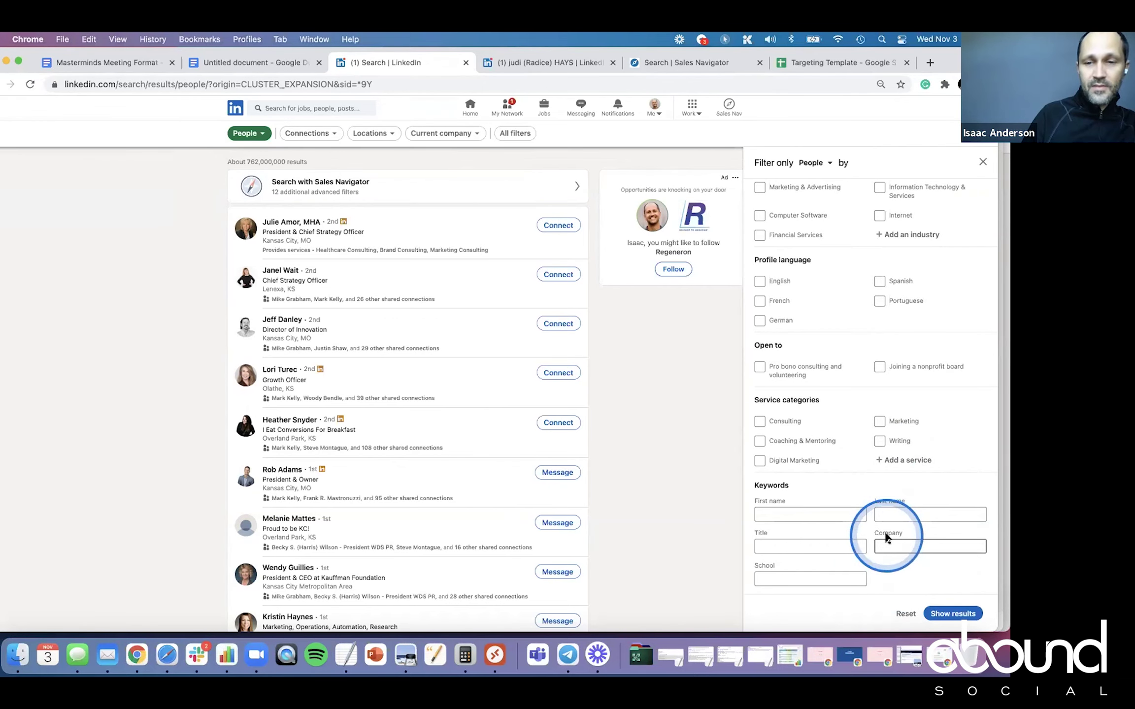
{"action": "scroll", "coordinate": [866, 468], "scroll_direction": "up", "scroll_amount": 10}
Try Facebook as an additional current company filter, remove it again, and go to the company keyword field.
{"action": "left_click", "coordinate": [780, 365]}
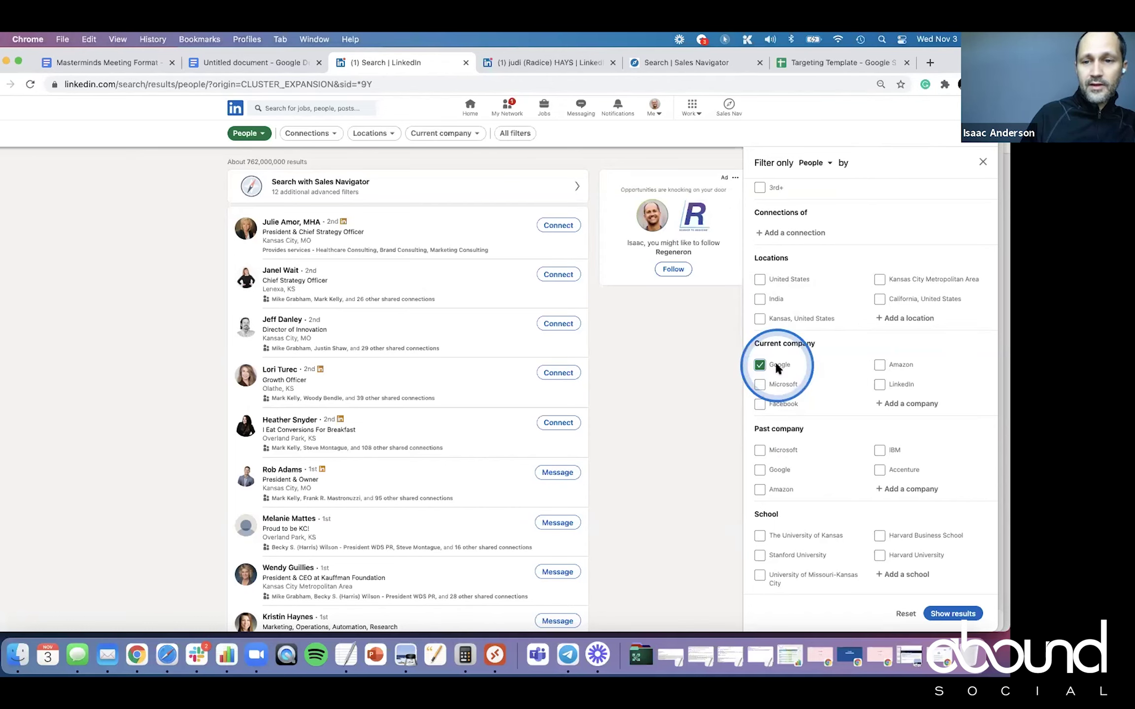
{"action": "left_click", "coordinate": [760, 404]}
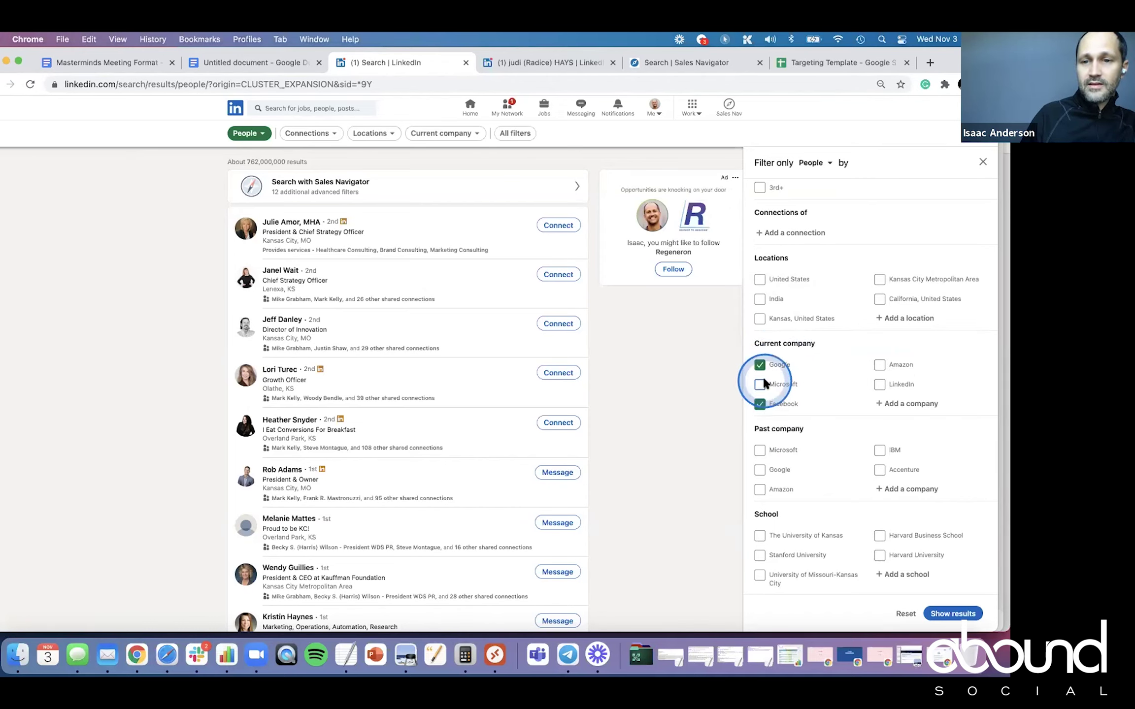
{"action": "left_click", "coordinate": [760, 404]}
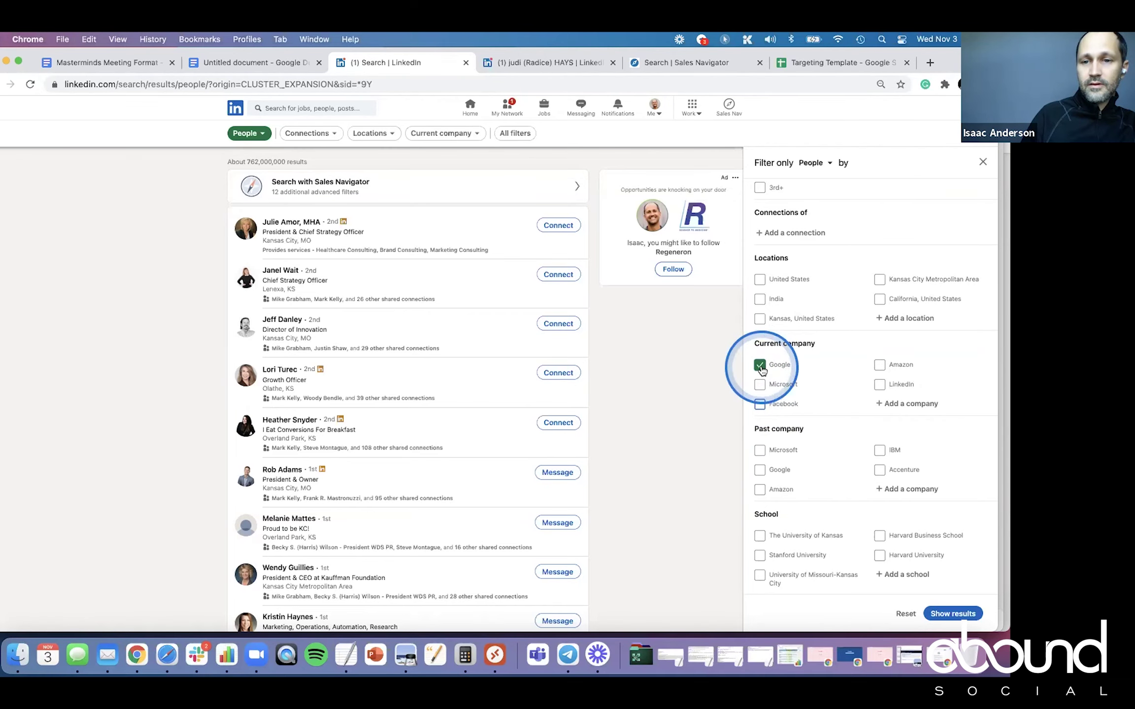
{"action": "scroll", "coordinate": [841, 387], "scroll_direction": "down", "scroll_amount": 8}
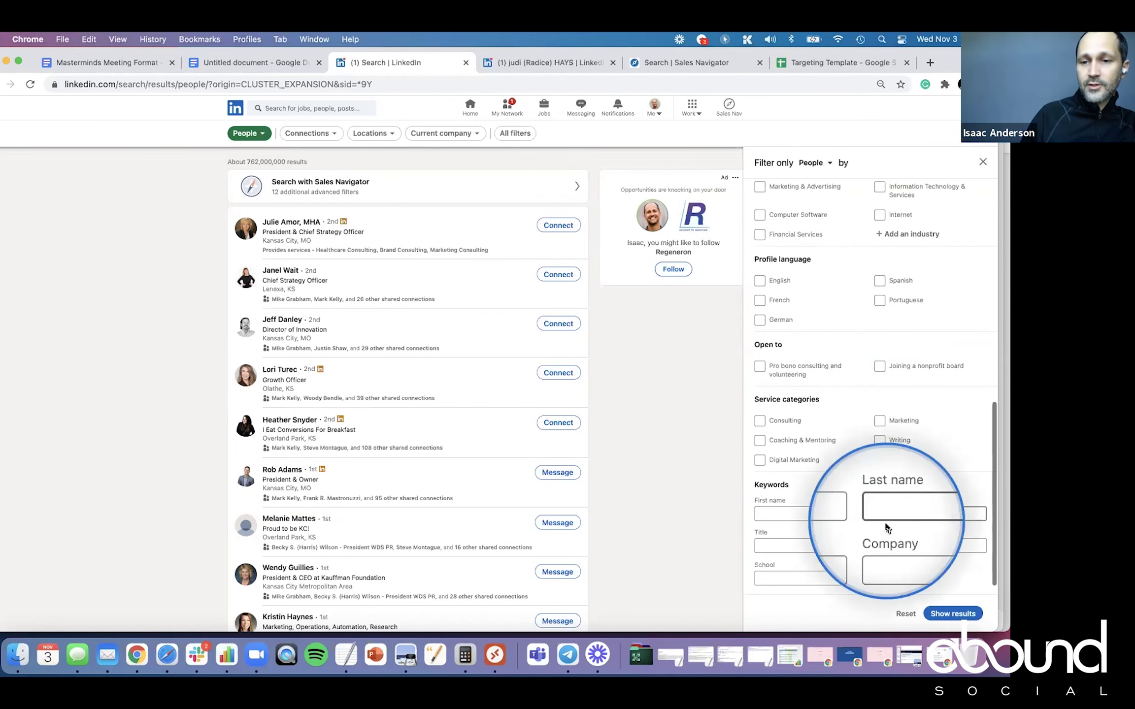
{"action": "left_click", "coordinate": [889, 547]}
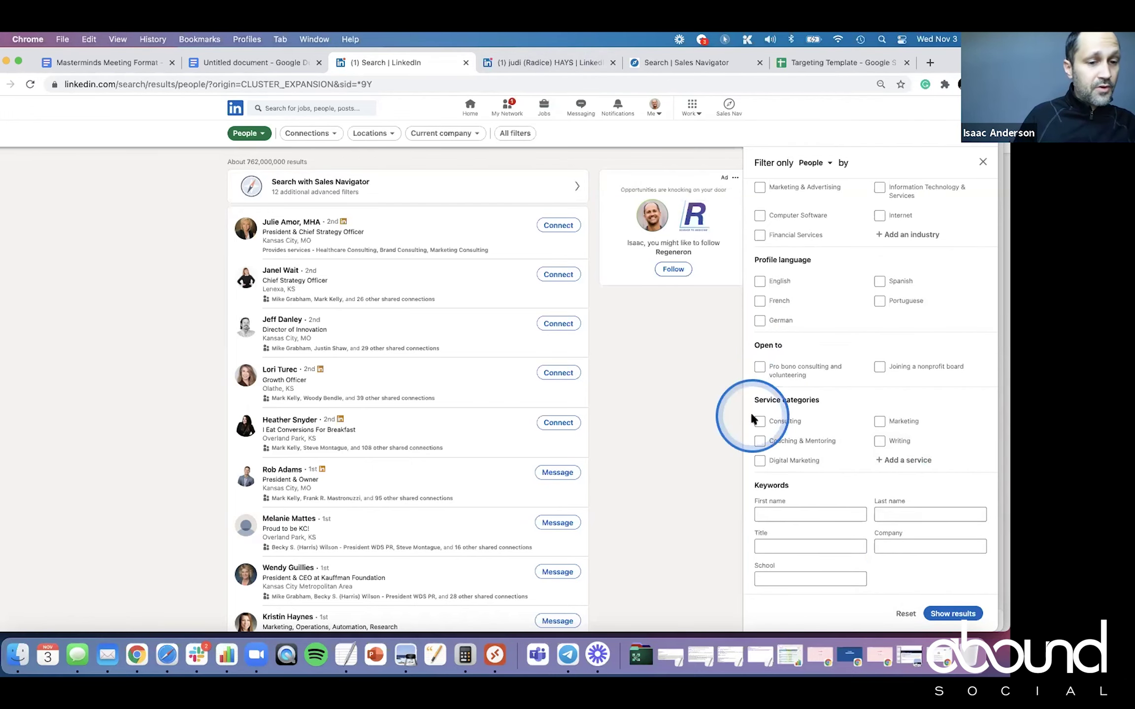
Clear Google from the current company filter and review the remaining filters down to the company keyword field.
{"action": "scroll", "coordinate": [807, 380], "scroll_direction": "up", "scroll_amount": 2}
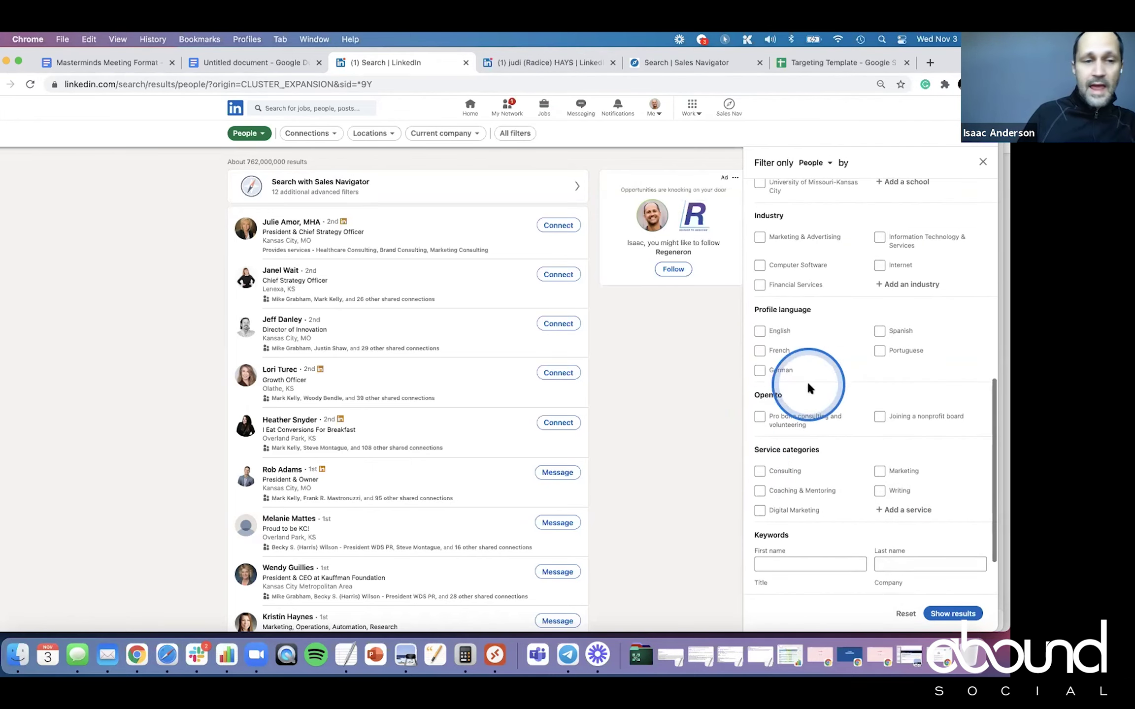
{"action": "scroll", "coordinate": [807, 380], "scroll_direction": "up", "scroll_amount": 8}
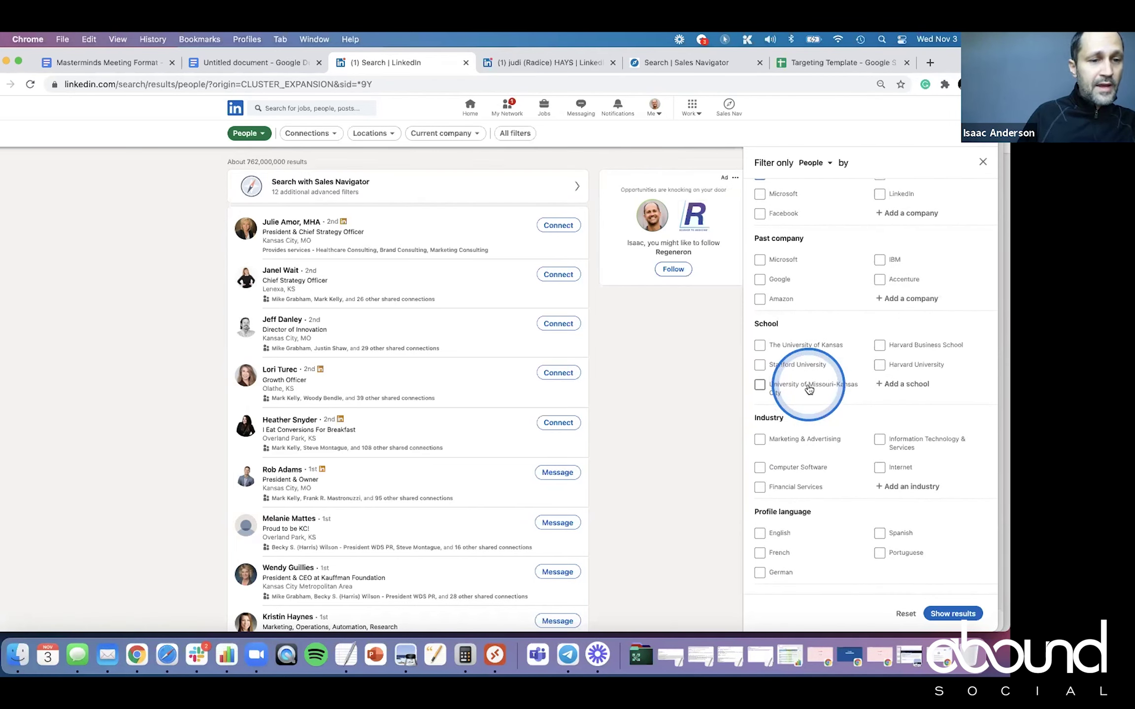
{"action": "scroll", "coordinate": [808, 389], "scroll_direction": "up", "scroll_amount": 2}
{"action": "scroll", "coordinate": [809, 389], "scroll_direction": "down", "scroll_amount": 2}
{"action": "scroll", "coordinate": [806, 381], "scroll_direction": "up", "scroll_amount": 4}
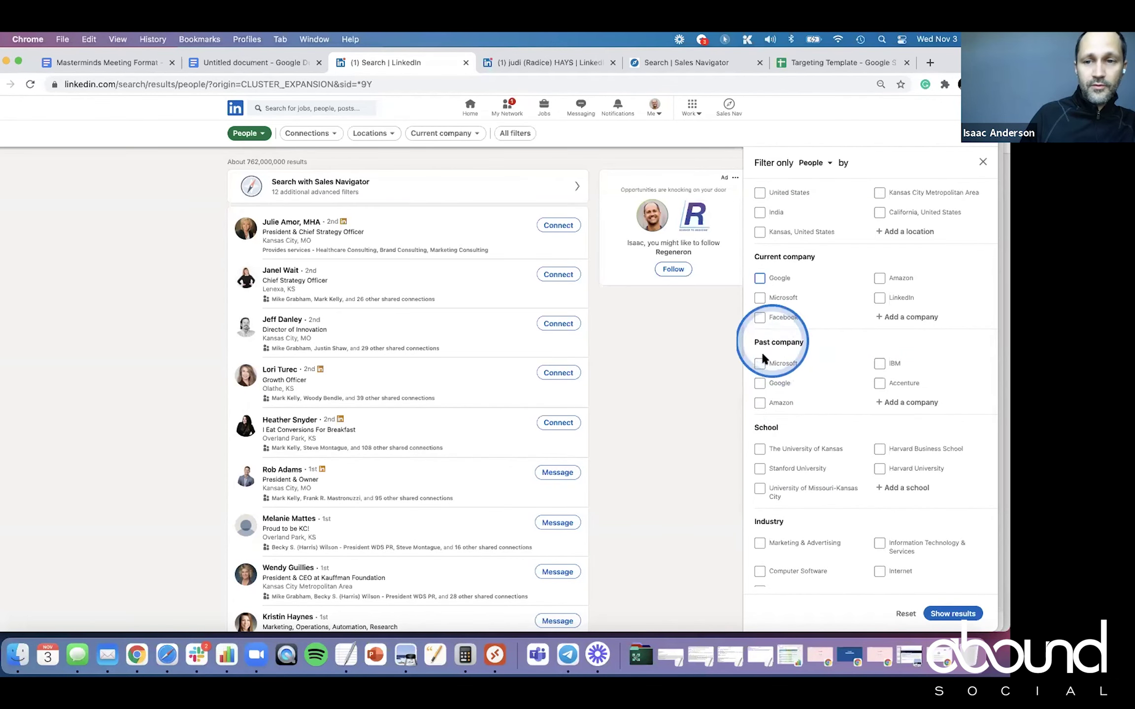
{"action": "scroll", "coordinate": [773, 369], "scroll_direction": "down", "scroll_amount": 10}
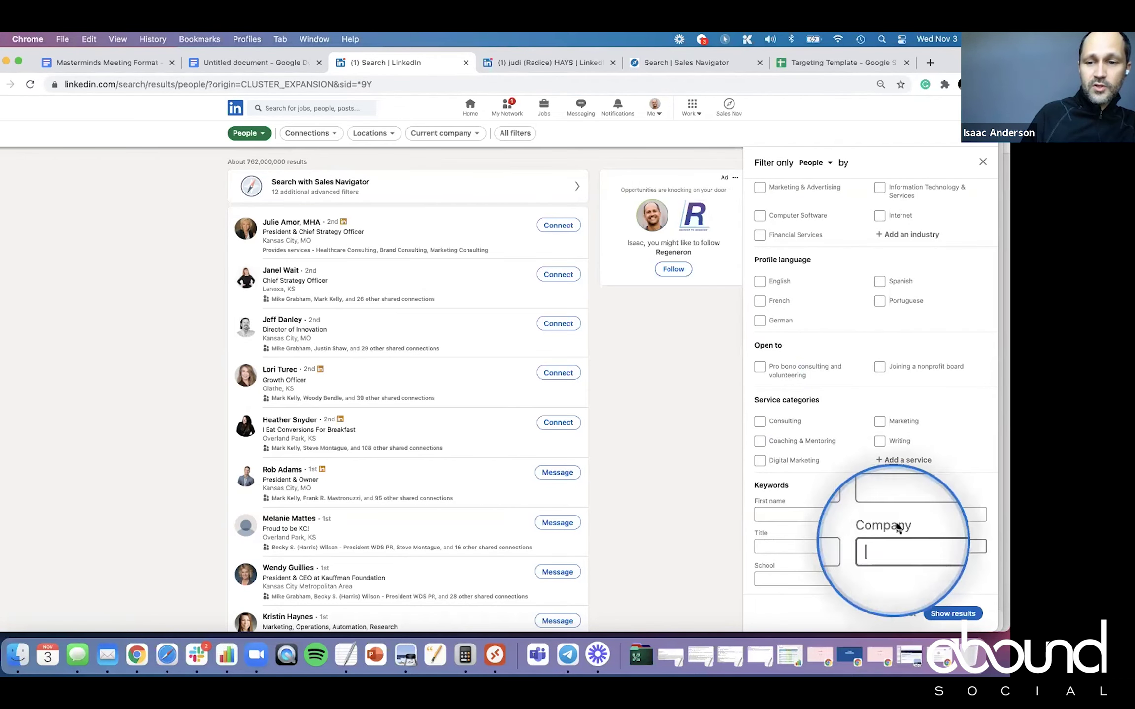
{"action": "left_click", "coordinate": [893, 537]}
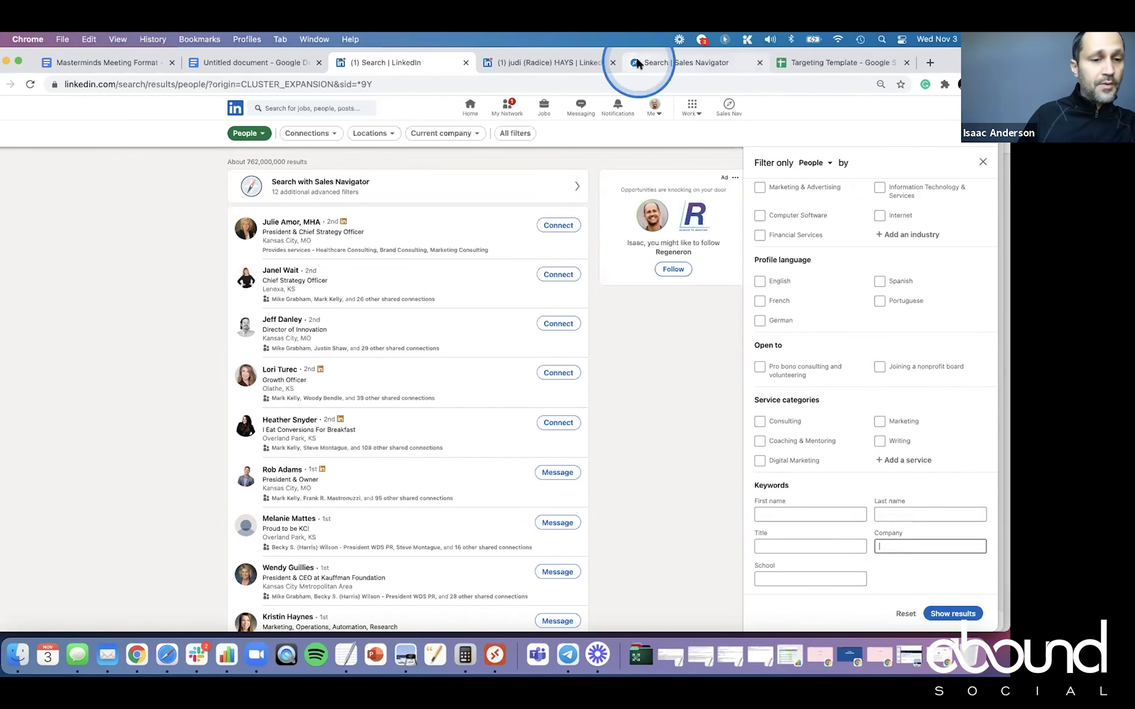
Check the company entries in the participant's Experience section against the filters of the people search.
{"action": "left_click", "coordinate": [529, 65]}
{"action": "scroll", "coordinate": [415, 269], "scroll_direction": "down", "scroll_amount": 2}
{"action": "scroll", "coordinate": [417, 277], "scroll_direction": "down", "scroll_amount": 6}
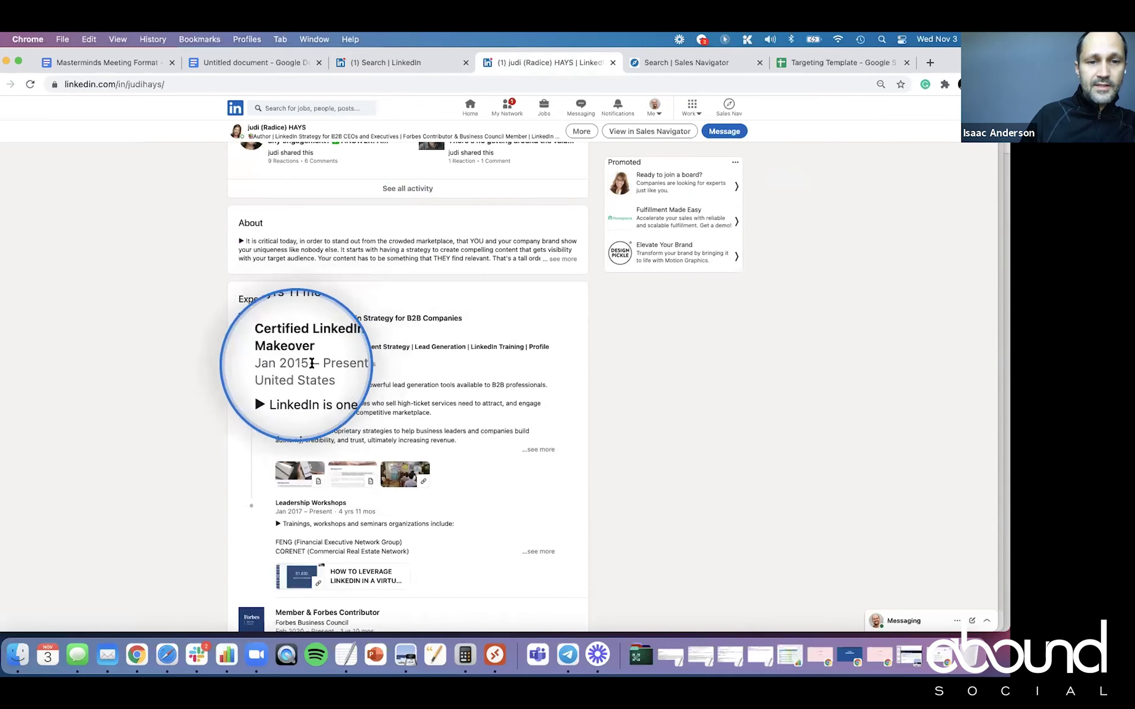
{"action": "left_click", "coordinate": [382, 62]}
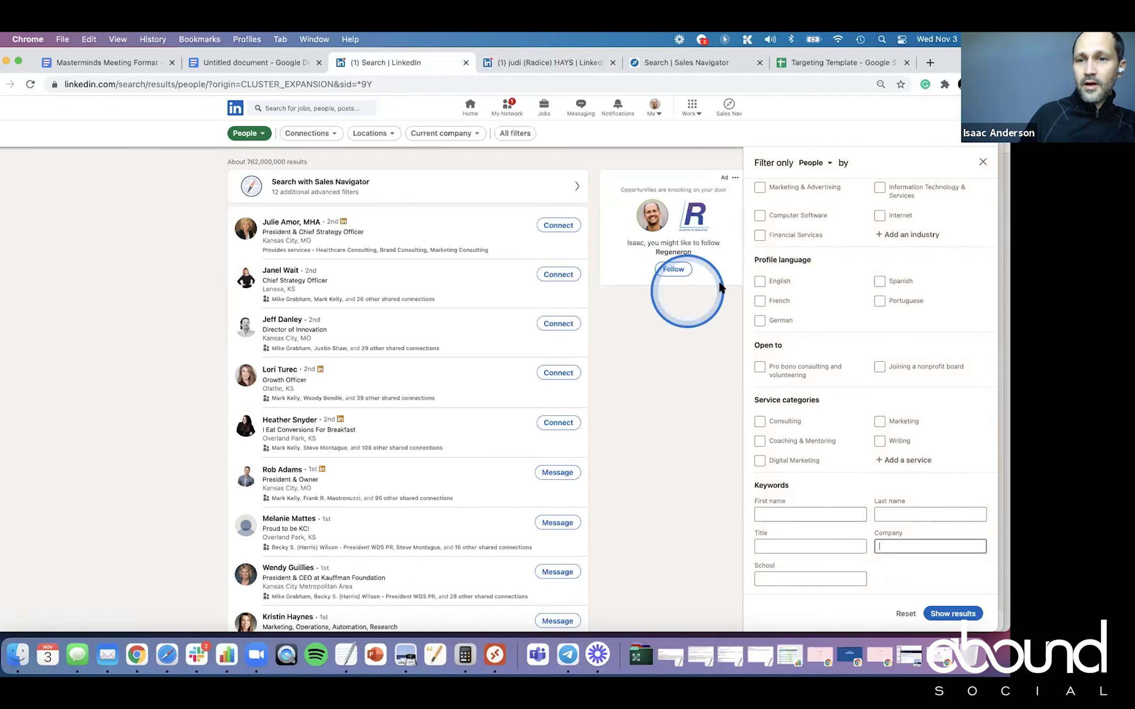
{"action": "scroll", "coordinate": [798, 278], "scroll_direction": "up", "scroll_amount": 3}
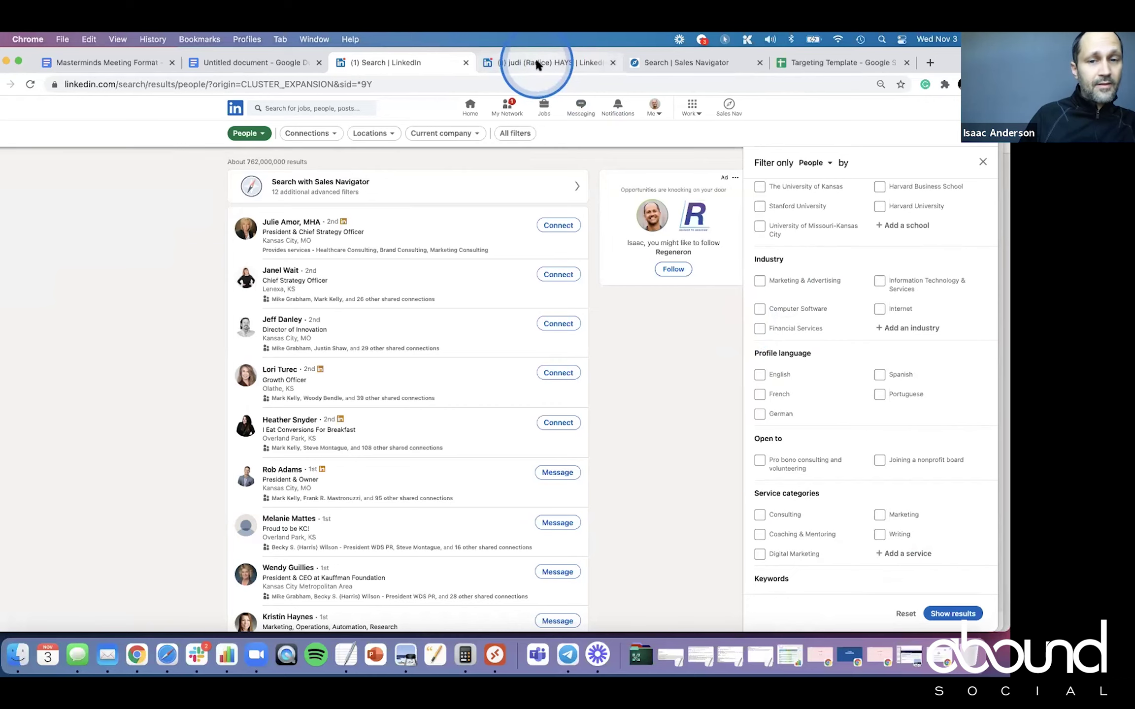
Examine the headline, location and services at the start of the participant's profile, and return to the people search filters.
{"action": "key", "text": "ctrl+Tab"}
{"action": "scroll", "coordinate": [374, 273], "scroll_direction": "up", "scroll_amount": 15}
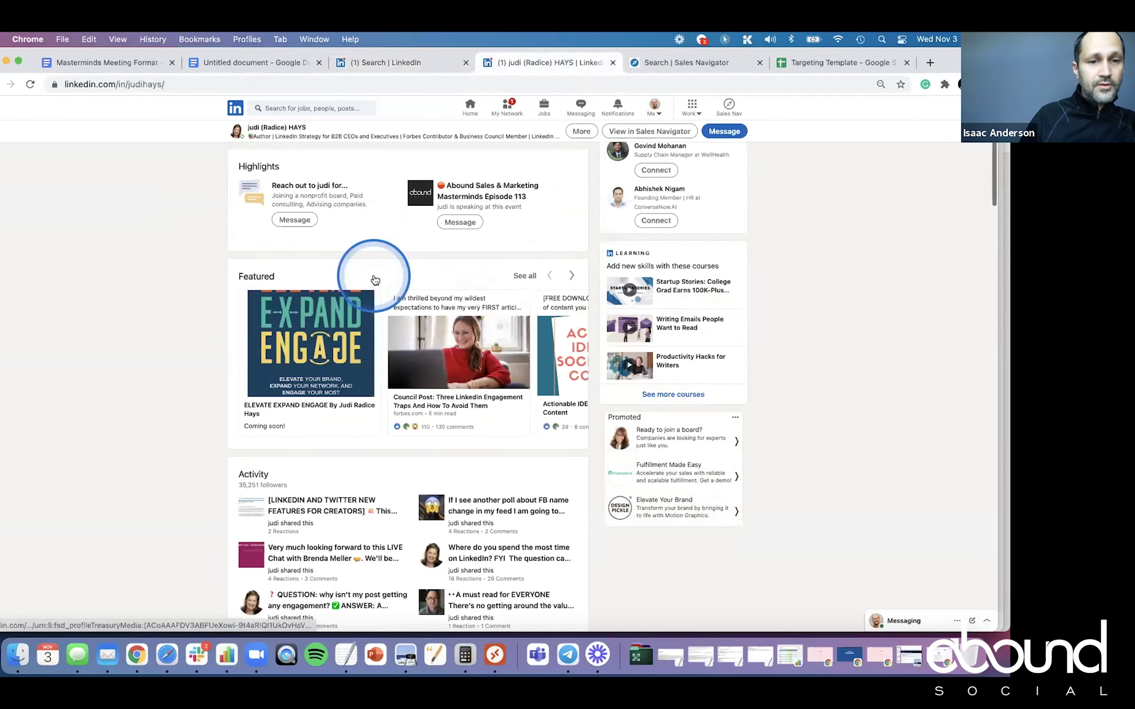
{"action": "scroll", "coordinate": [337, 242], "scroll_direction": "up", "scroll_amount": 4}
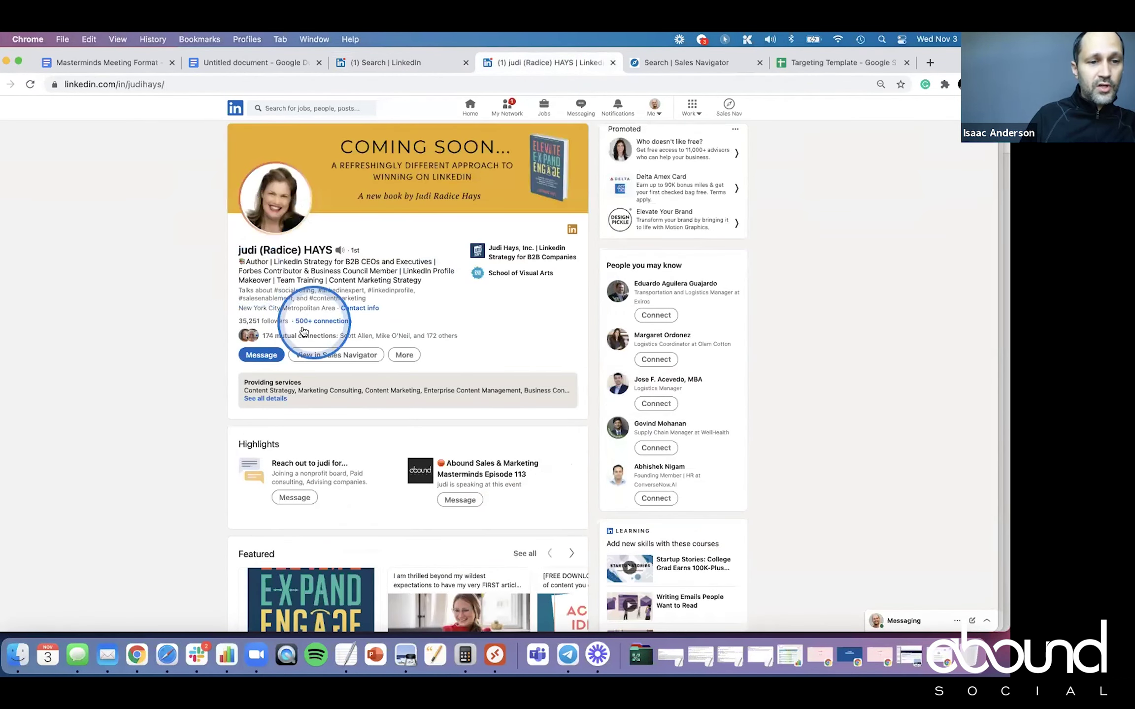
{"action": "scroll", "coordinate": [294, 335], "scroll_direction": "down", "scroll_amount": 1}
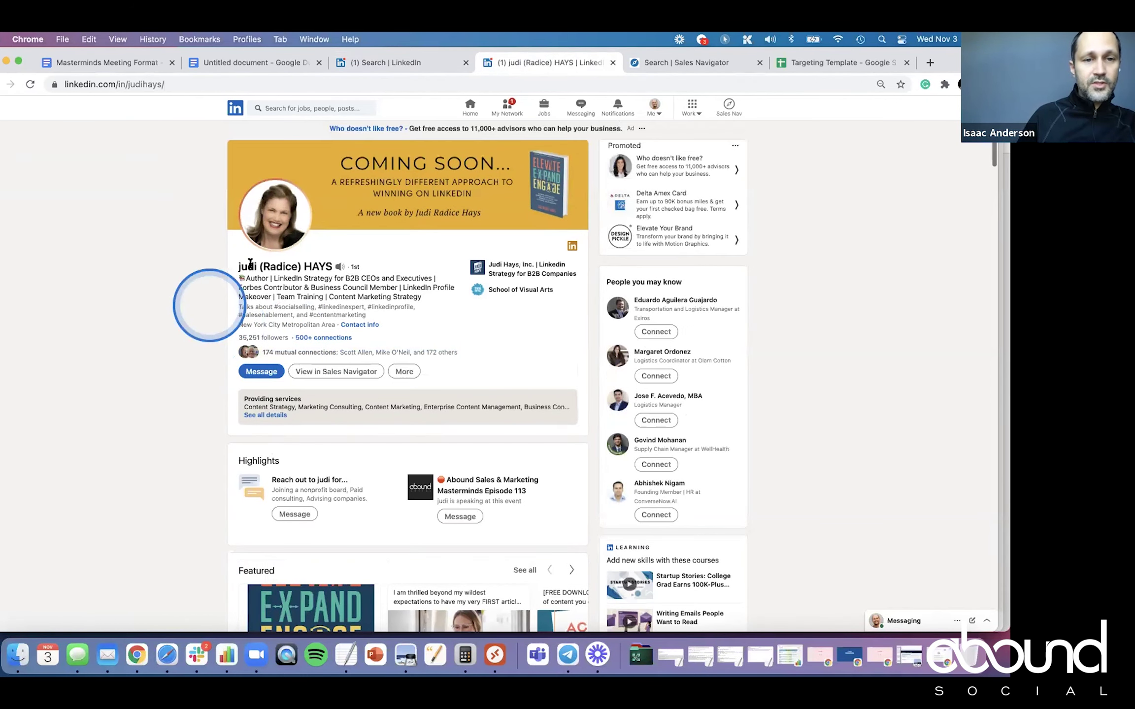
{"action": "left_click", "coordinate": [270, 244]}
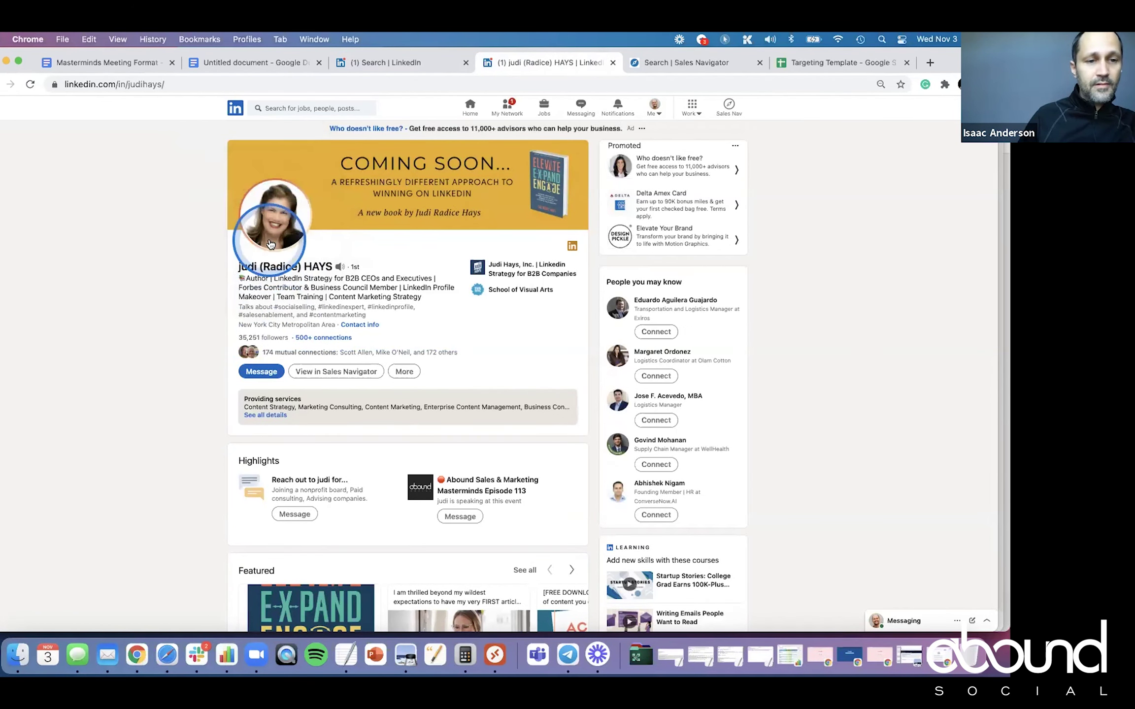
{"action": "left_click", "coordinate": [237, 298]}
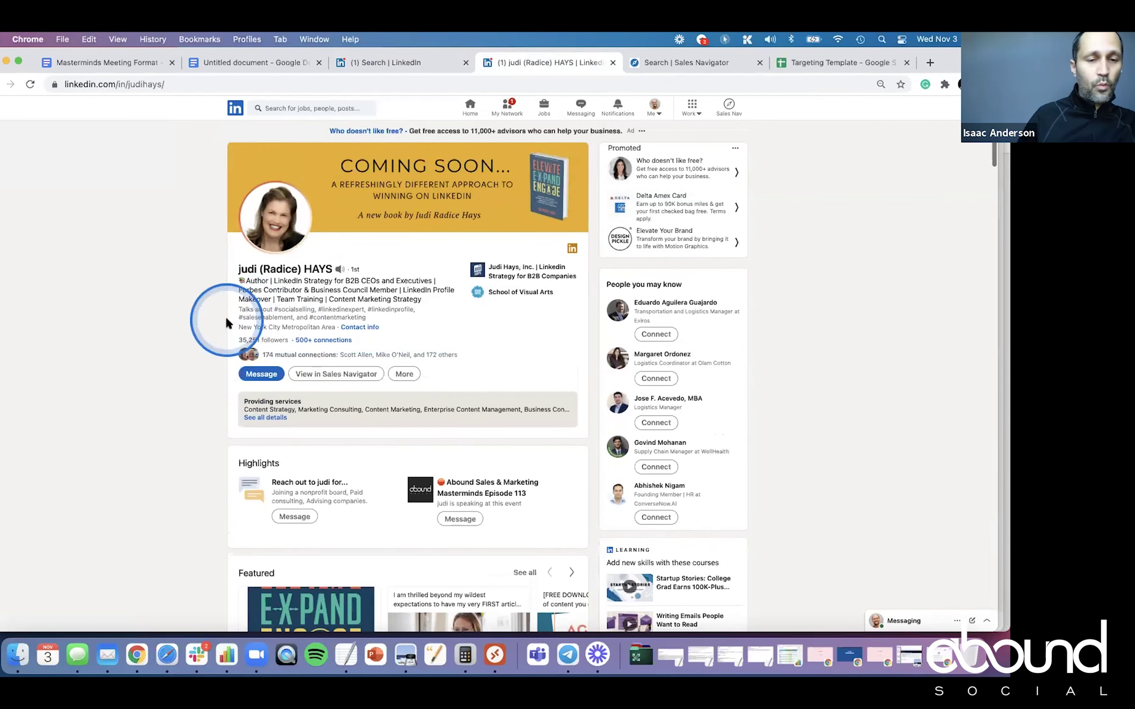
{"action": "left_click", "coordinate": [362, 62]}
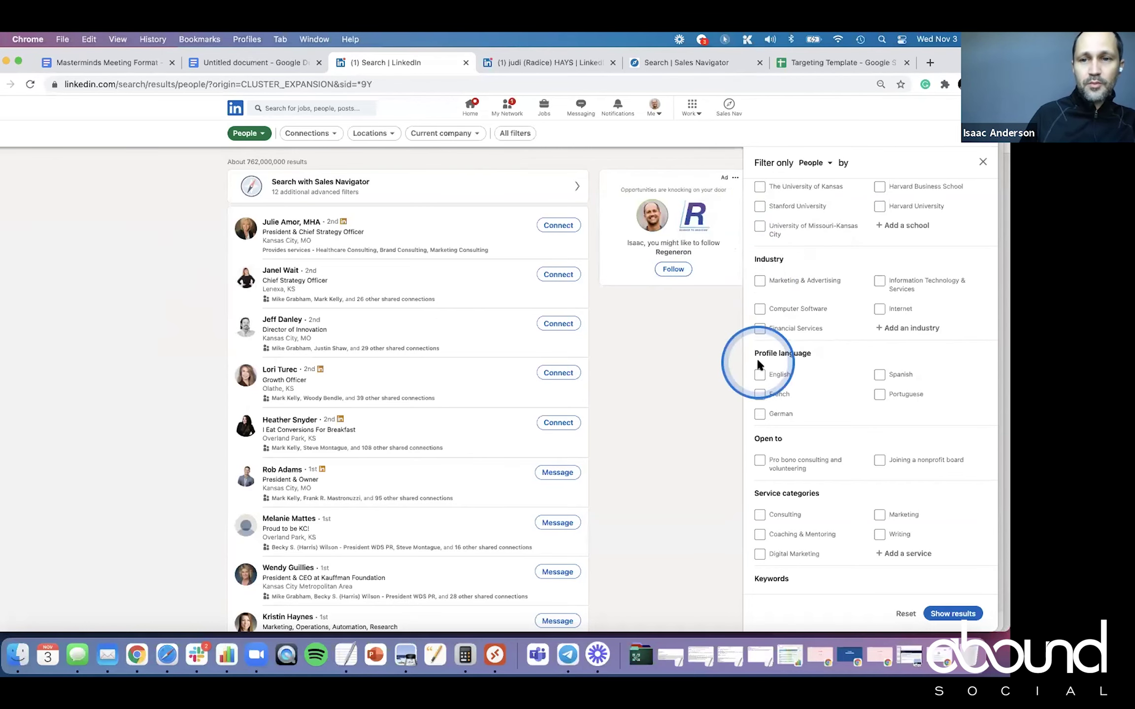
Review the Industry, Profile language, Open to, Service categories and Keywords filters of the people search.
{"action": "scroll", "coordinate": [759, 362], "scroll_direction": "down", "scroll_amount": 3}
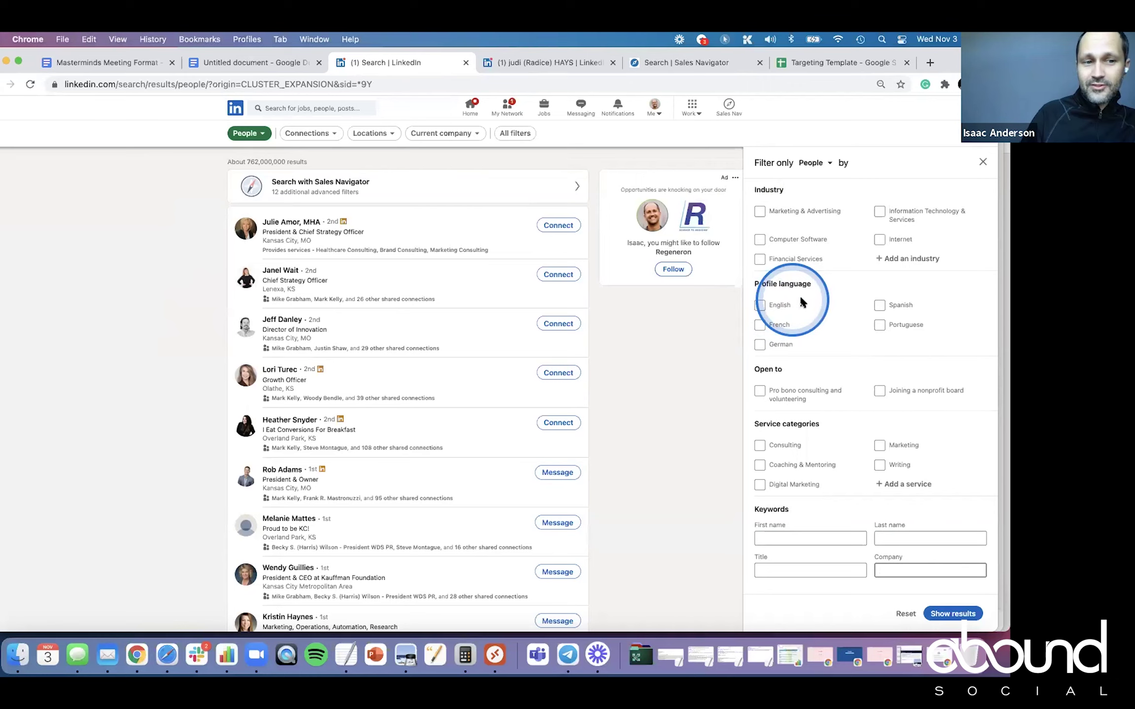
{"action": "scroll", "coordinate": [810, 327], "scroll_direction": "down", "scroll_amount": 1}
{"action": "scroll", "coordinate": [810, 327], "scroll_direction": "up", "scroll_amount": 2}
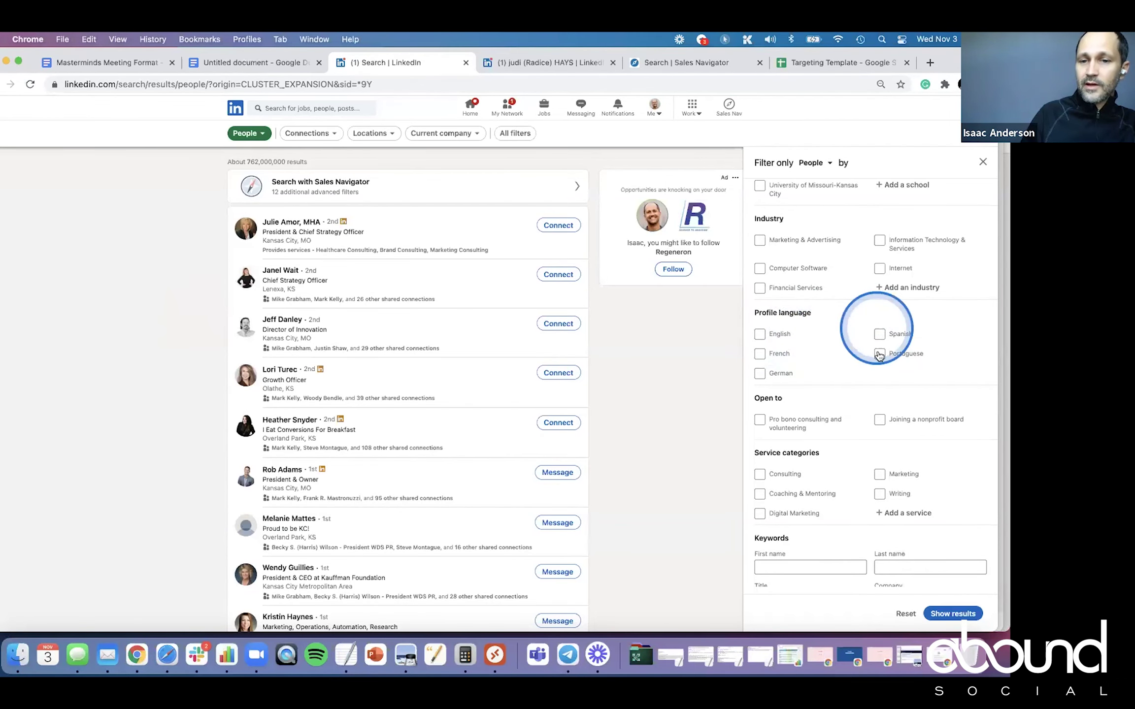
{"action": "scroll", "coordinate": [866, 352], "scroll_direction": "down", "scroll_amount": 2}
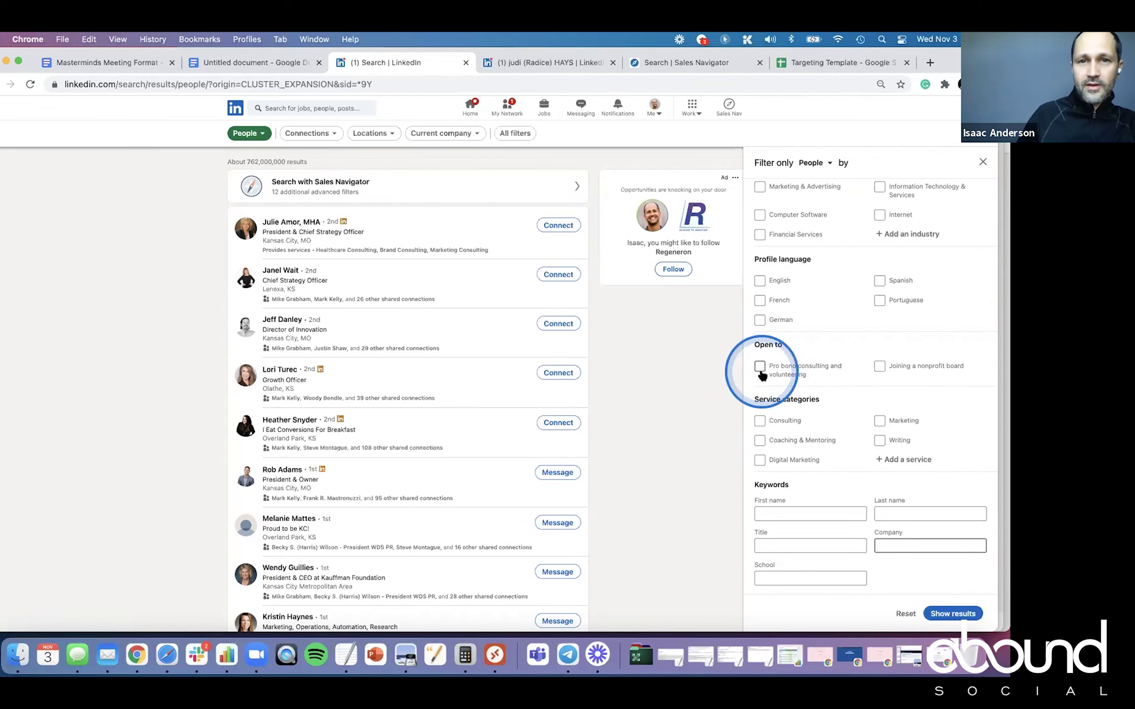
Look through the participant's whole profile for information matching the Open to filters, and return to its Highlights section.
{"action": "key", "text": "ctrl+Tab"}
{"action": "scroll", "coordinate": [537, 308], "scroll_direction": "down", "scroll_amount": 3}
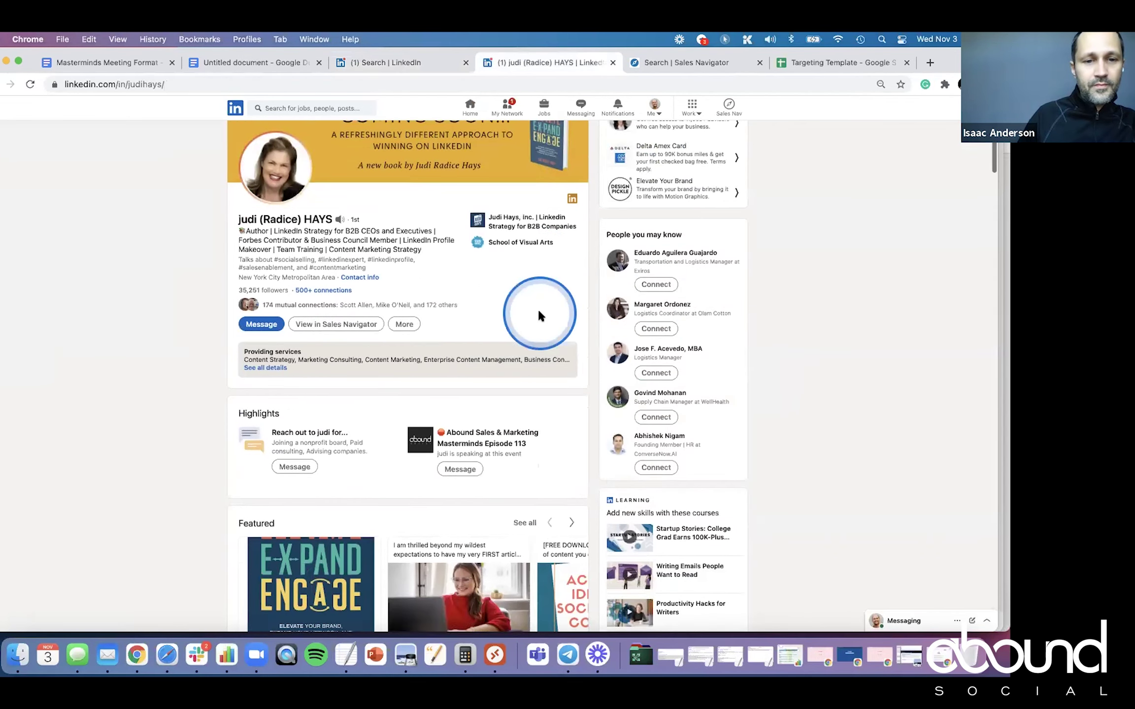
{"action": "scroll", "coordinate": [354, 315], "scroll_direction": "down", "scroll_amount": 2}
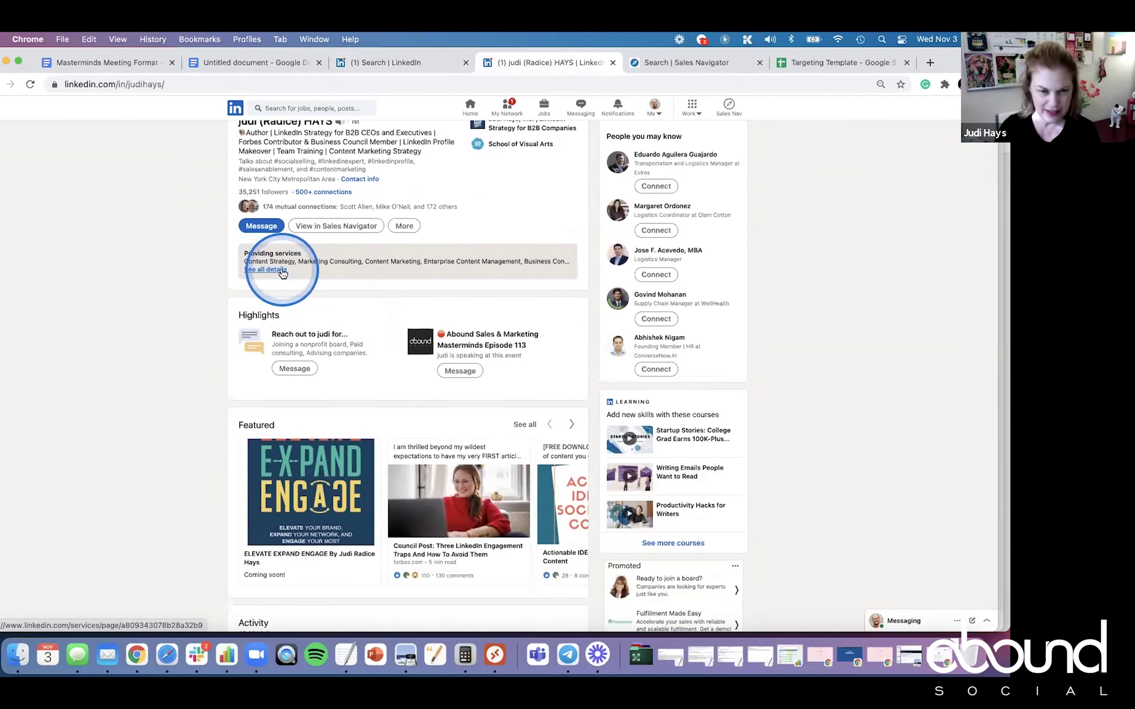
{"action": "scroll", "coordinate": [283, 272], "scroll_direction": "down", "scroll_amount": 1}
{"action": "scroll", "coordinate": [282, 273], "scroll_direction": "down", "scroll_amount": 15}
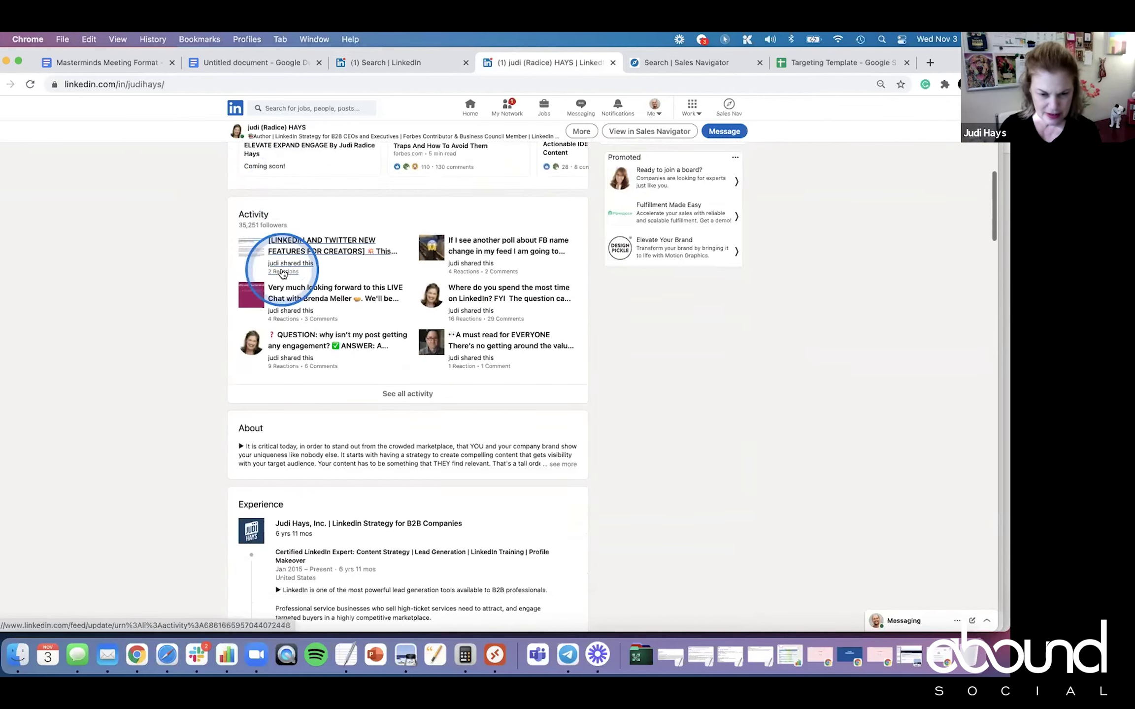
{"action": "scroll", "coordinate": [283, 272], "scroll_direction": "down", "scroll_amount": 20}
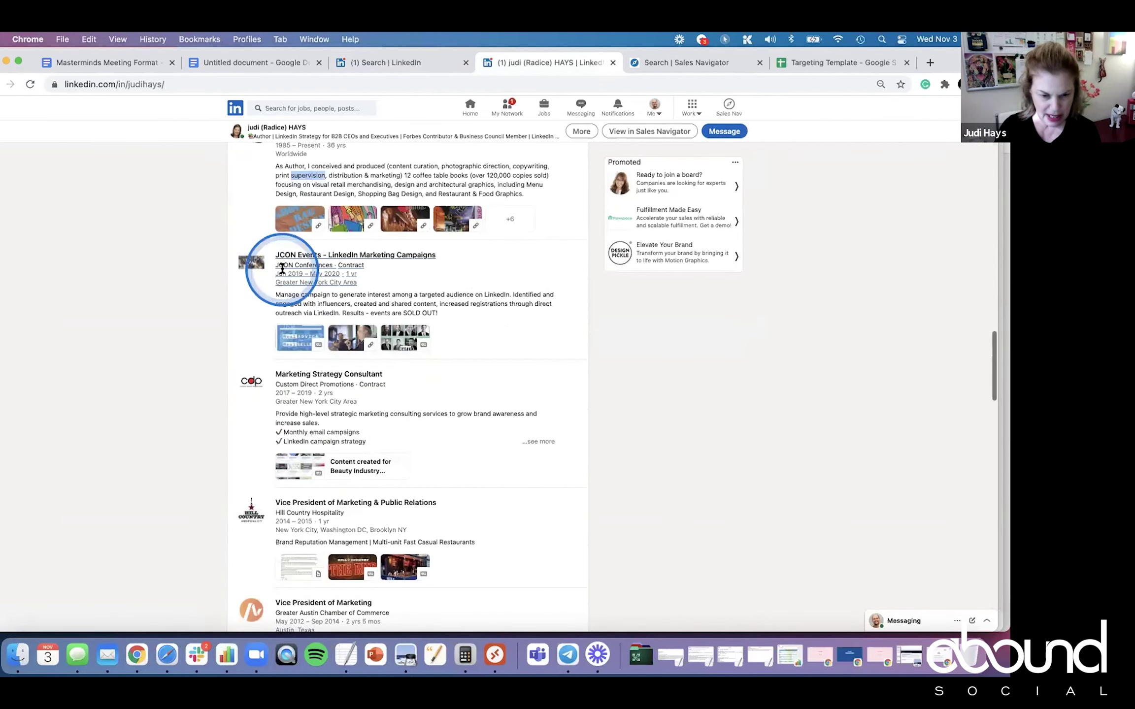
{"action": "scroll", "coordinate": [282, 273], "scroll_direction": "down", "scroll_amount": 15}
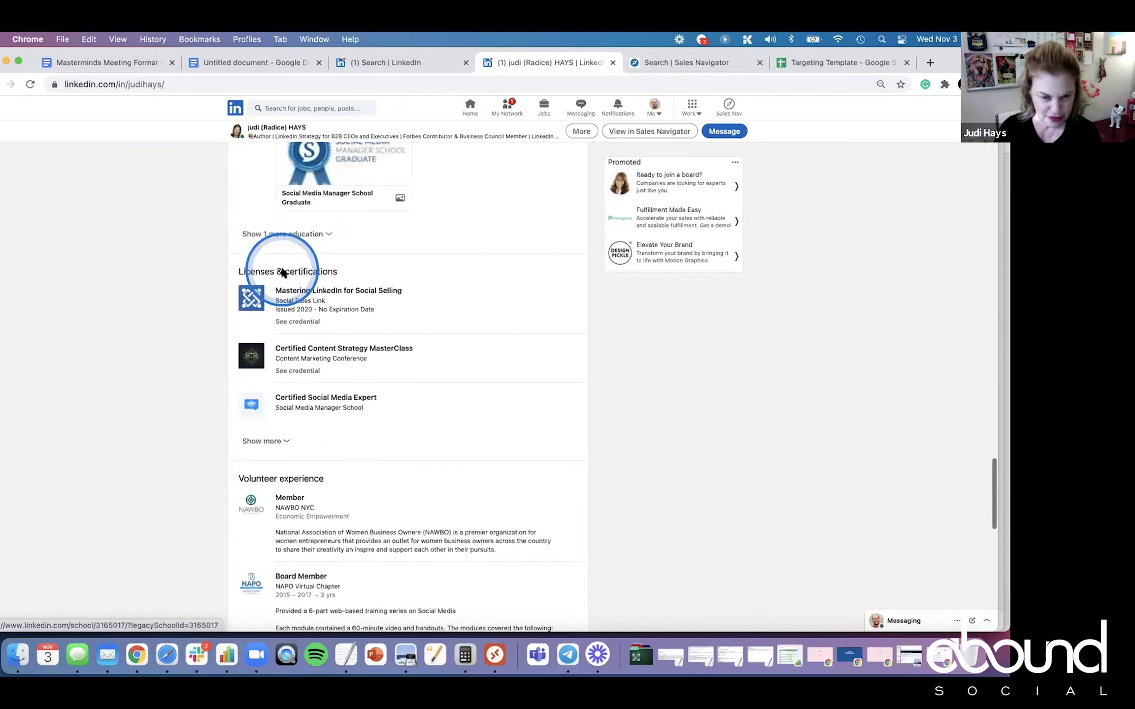
{"action": "scroll", "coordinate": [282, 272], "scroll_direction": "down", "scroll_amount": 20}
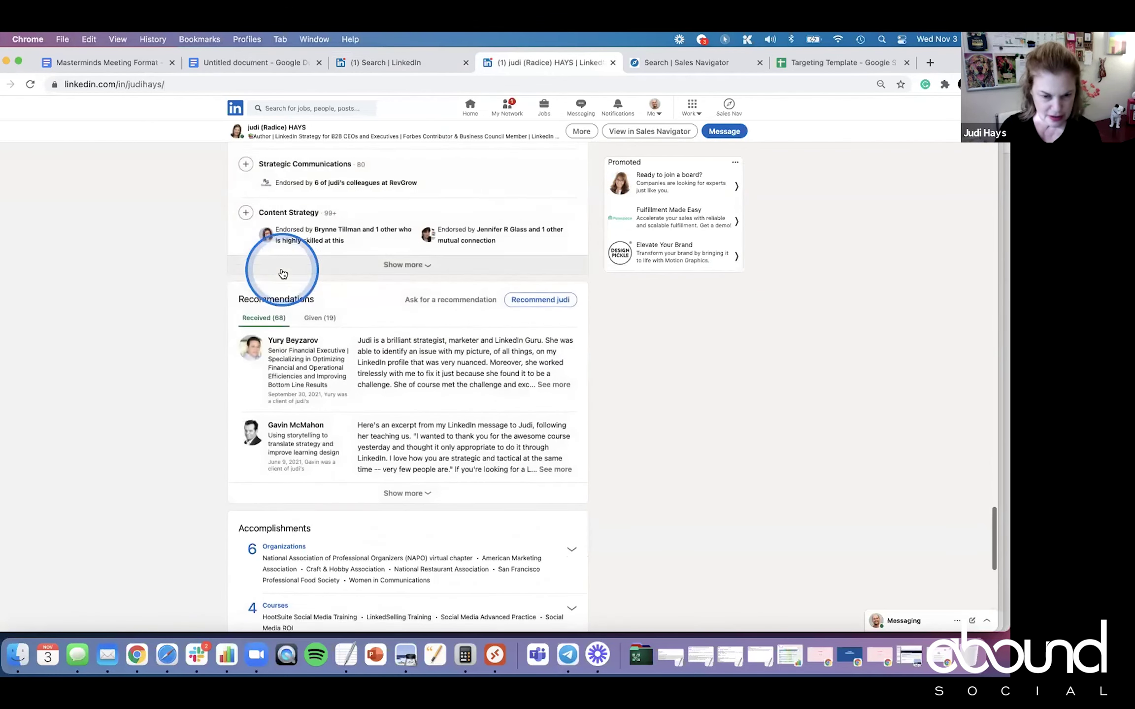
{"action": "scroll", "coordinate": [283, 269], "scroll_direction": "down", "scroll_amount": 10}
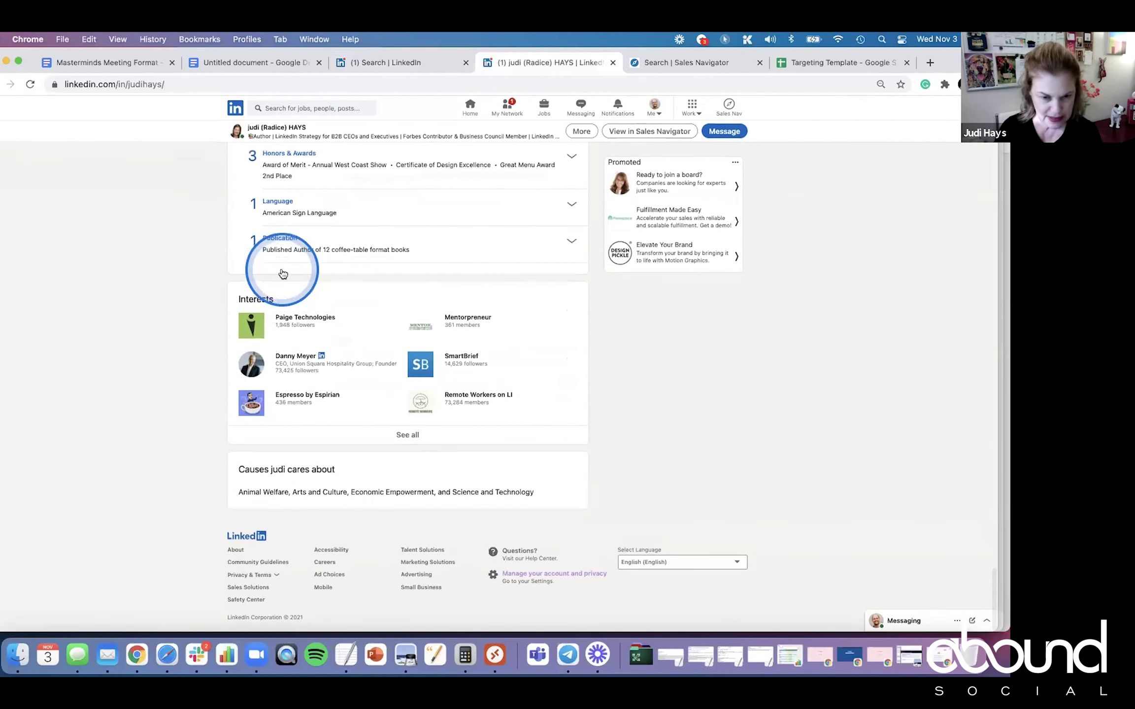
{"action": "scroll", "coordinate": [282, 269], "scroll_direction": "up", "scroll_amount": 20}
{"action": "scroll", "coordinate": [282, 273], "scroll_direction": "up", "scroll_amount": 15}
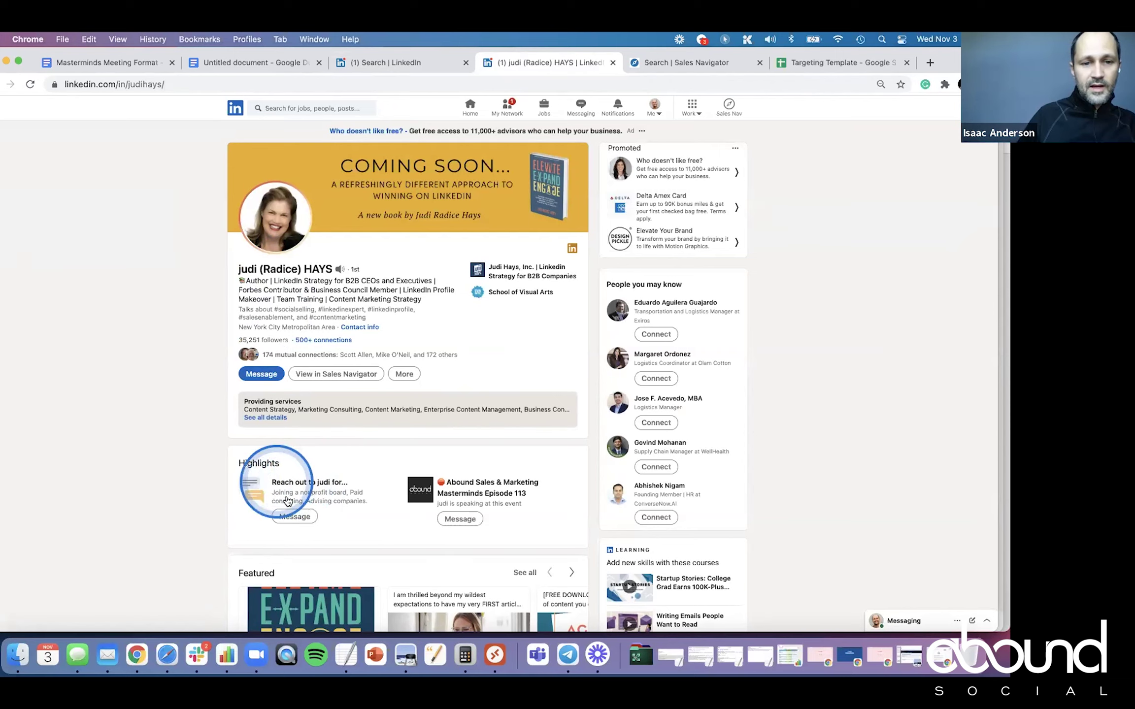
Open a new message from the profile's Highlights, close it unsent and return to the Open to filters of the people search.
{"action": "left_click", "coordinate": [295, 516]}
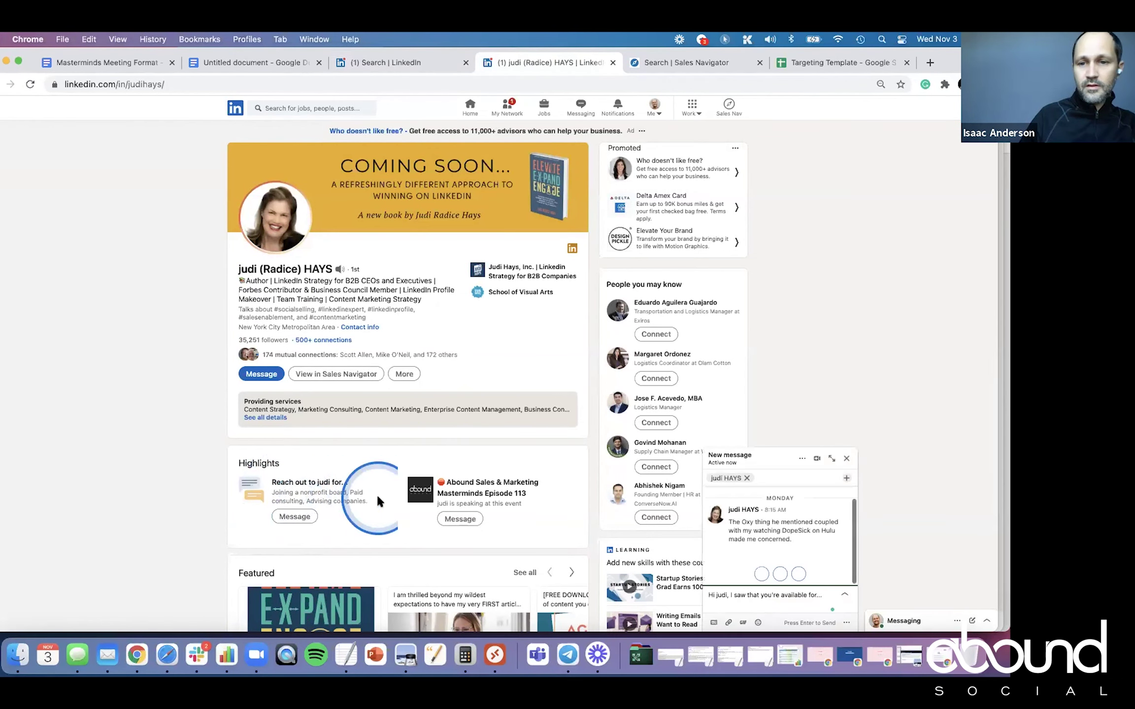
{"action": "left_click", "coordinate": [846, 458]}
{"action": "scroll", "coordinate": [303, 418], "scroll_direction": "down", "scroll_amount": 1}
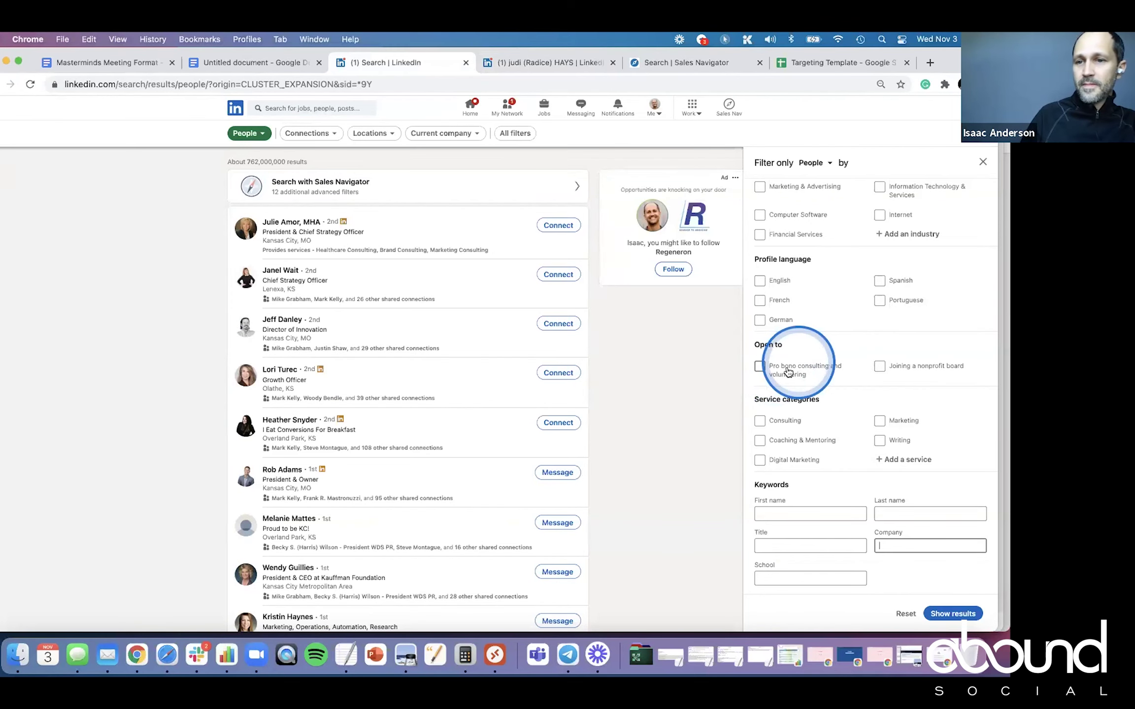
Try the Open to filters Pro bono consulting and volunteering and Joining a nonprofit board, clearing each one again.
{"action": "left_click", "coordinate": [773, 370]}
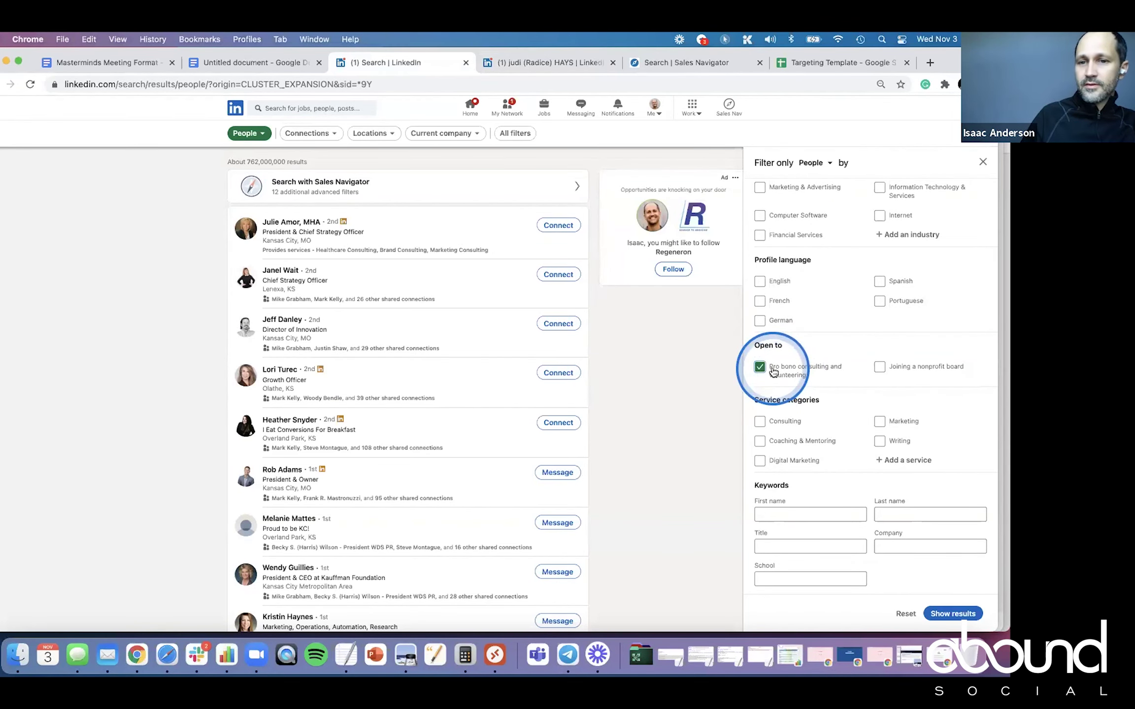
{"action": "left_click", "coordinate": [771, 371]}
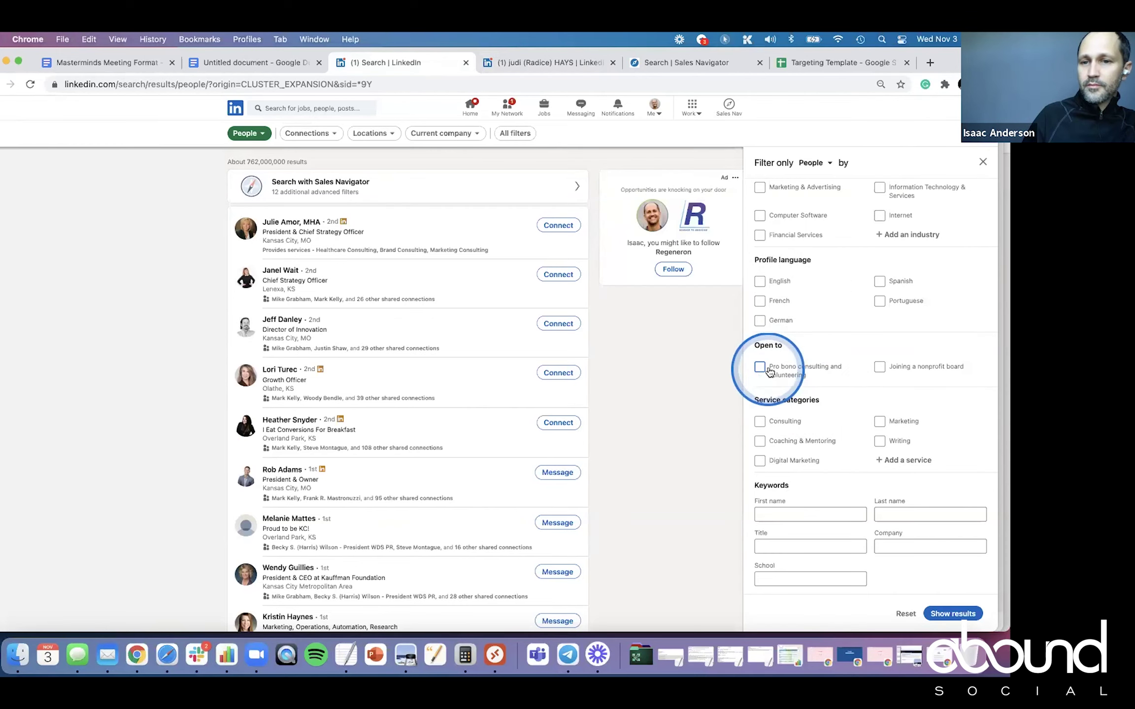
{"action": "left_click", "coordinate": [893, 373]}
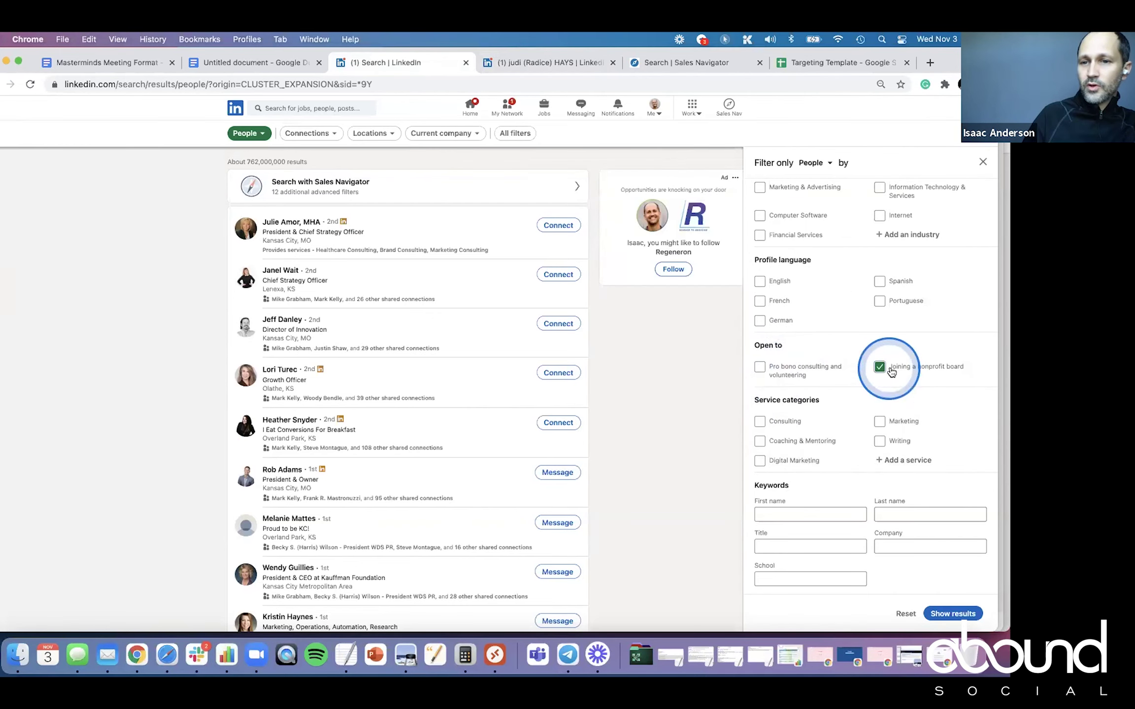
{"action": "left_click", "coordinate": [884, 371]}
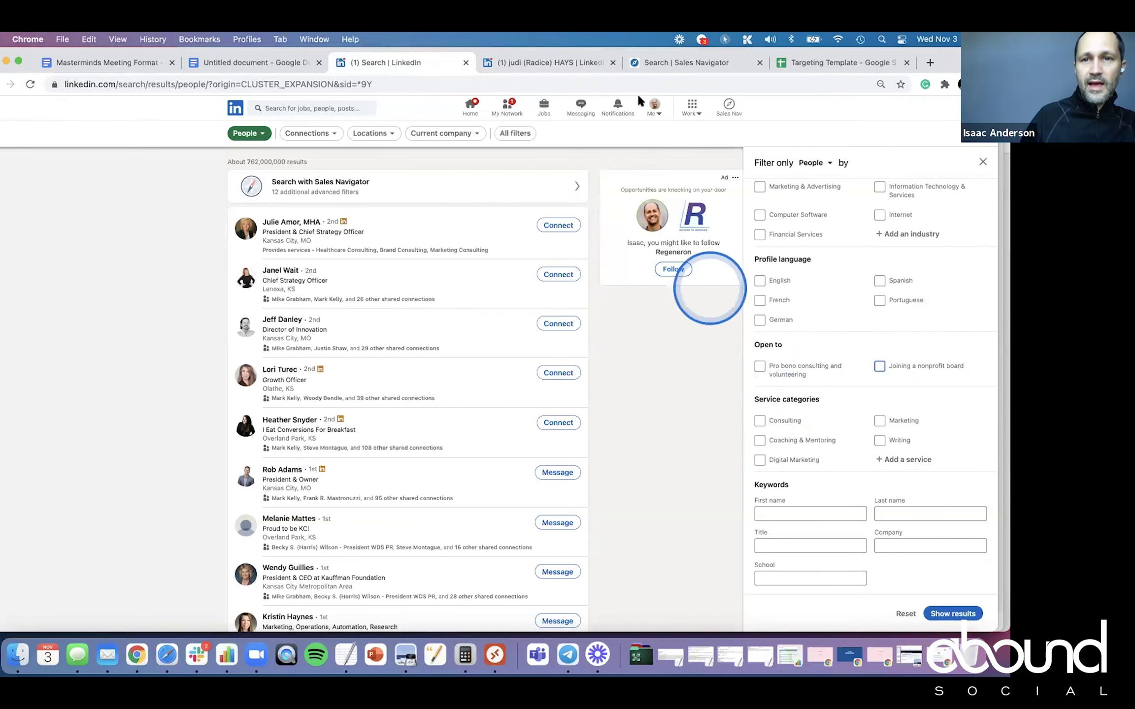
View the full services page linked from the participant's profile, and go back to the profile.
{"action": "left_click", "coordinate": [574, 61]}
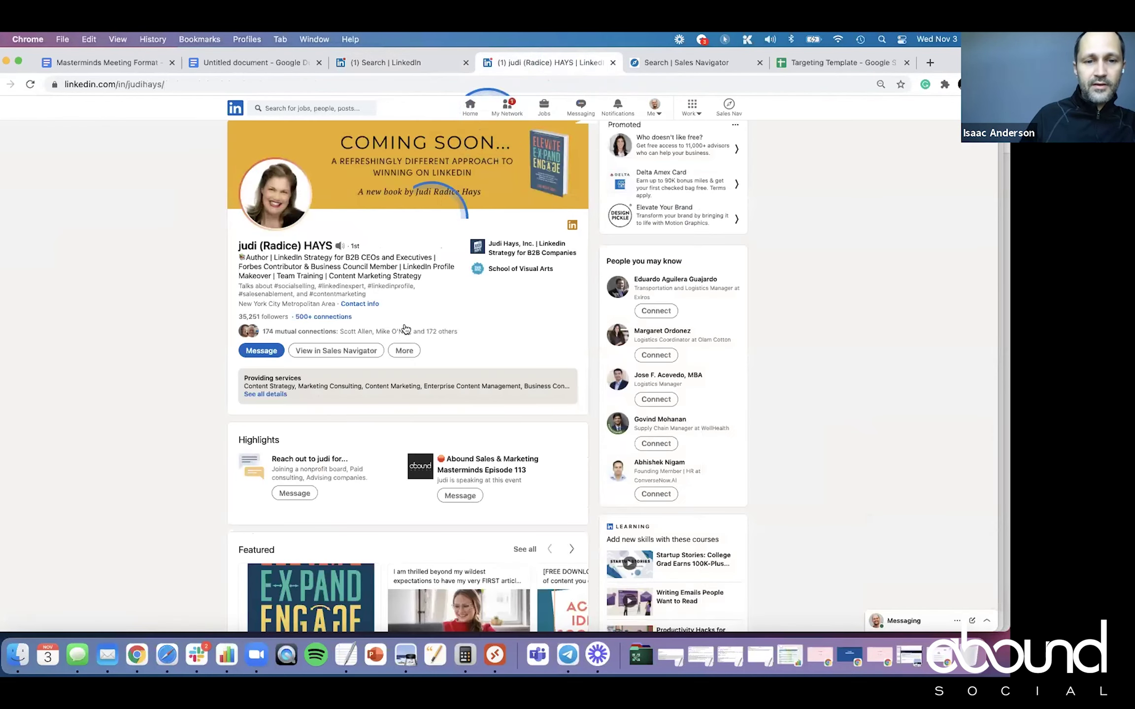
{"action": "scroll", "coordinate": [282, 332], "scroll_direction": "down", "scroll_amount": 2}
{"action": "scroll", "coordinate": [282, 333], "scroll_direction": "down", "scroll_amount": 1}
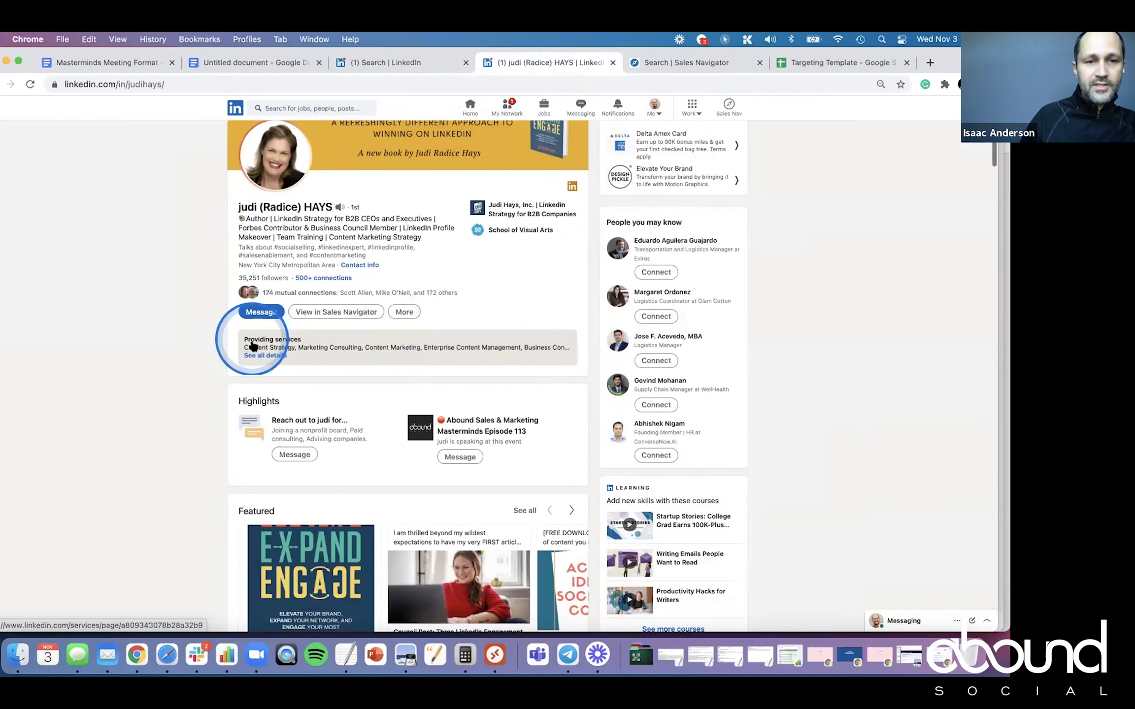
{"action": "left_click", "coordinate": [276, 347]}
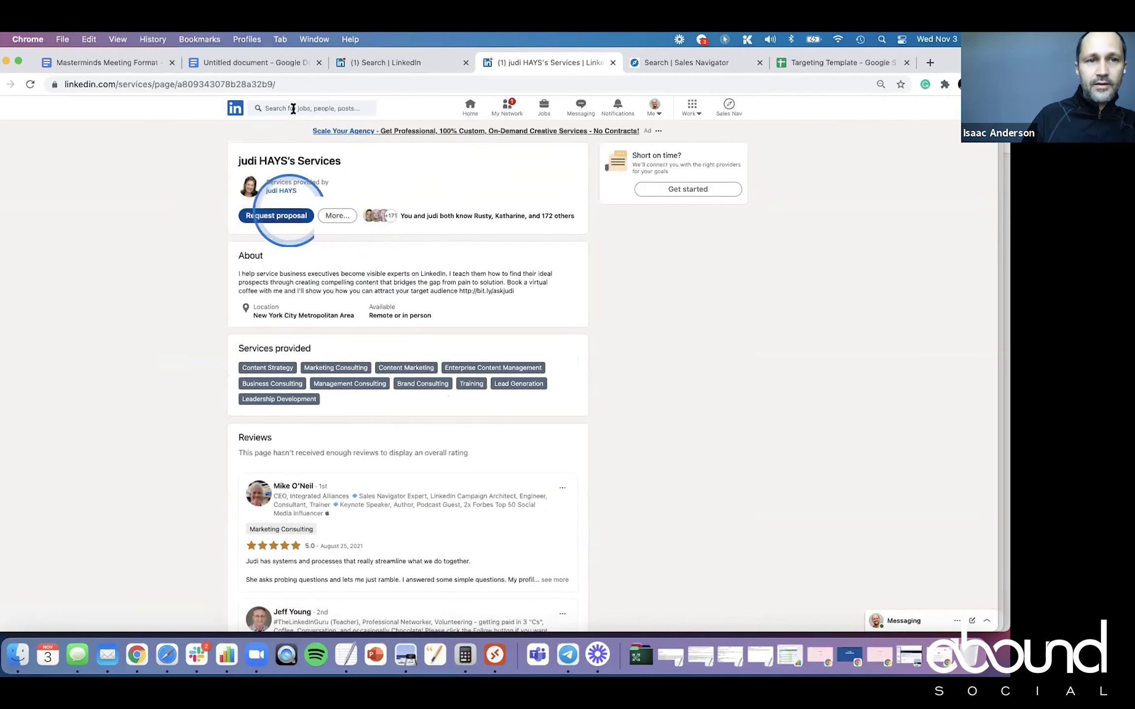
{"action": "left_click", "coordinate": [8, 84]}
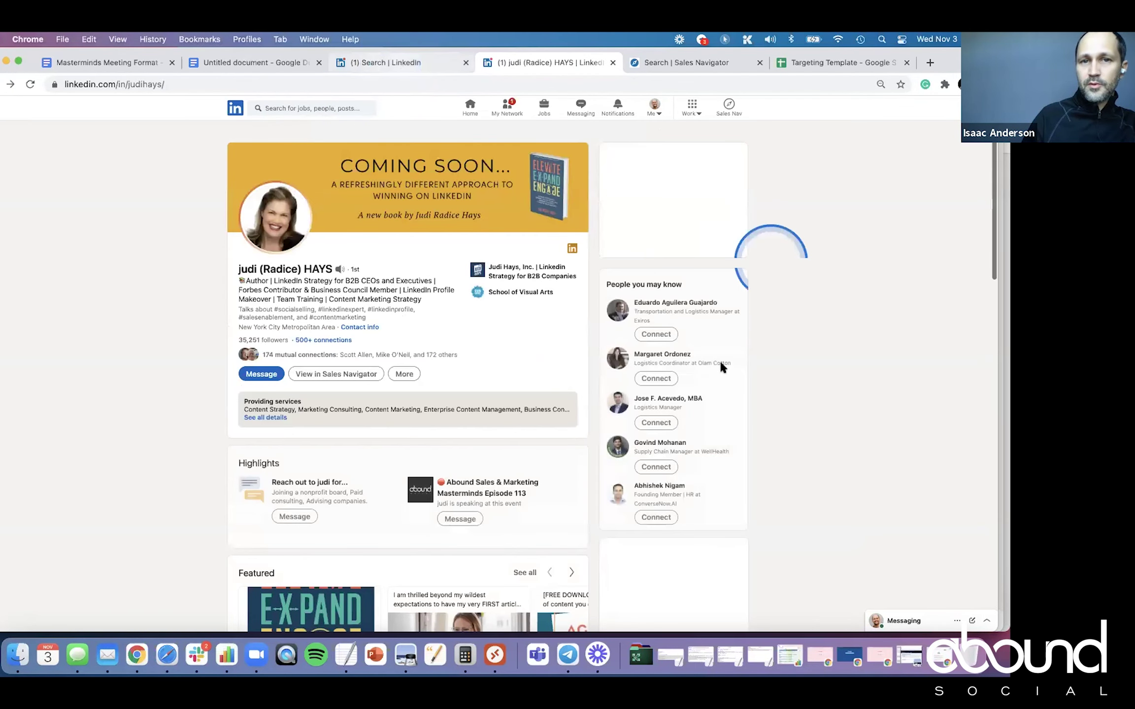
{"action": "key", "text": "ctrl+shift+Tab"}
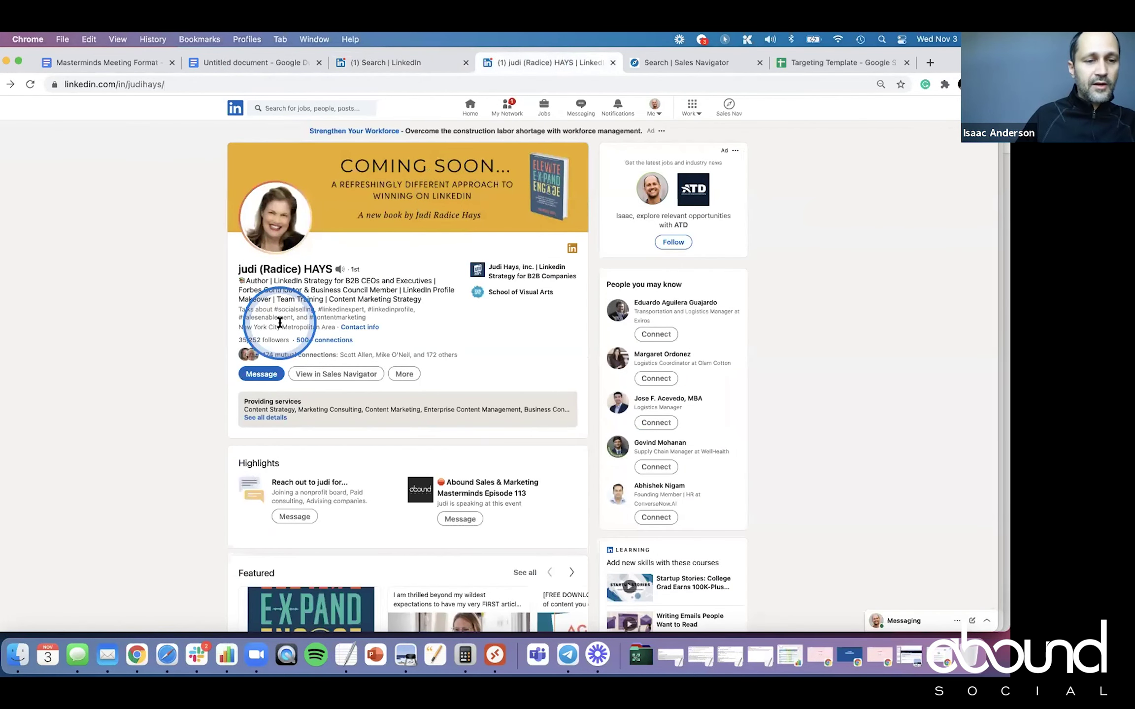
Examine the Education section of the participant's profile, and return to the start of the profile.
{"action": "scroll", "coordinate": [276, 350], "scroll_direction": "down", "scroll_amount": 1}
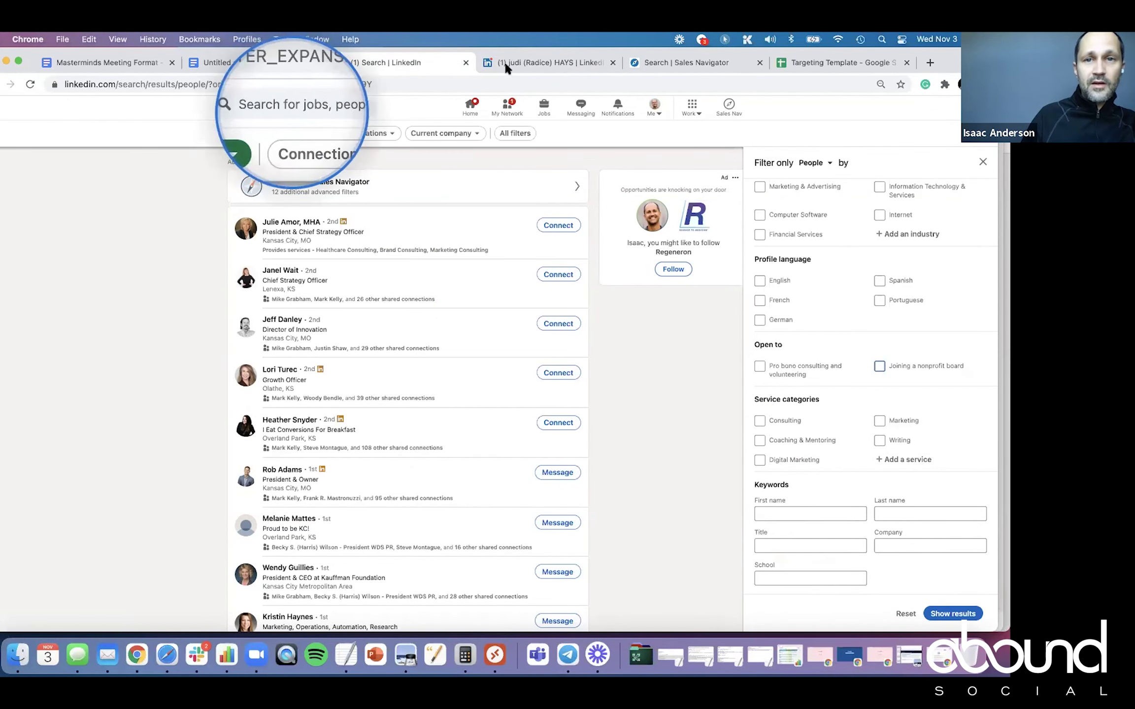
{"action": "scroll", "coordinate": [437, 245], "scroll_direction": "down", "scroll_amount": 3}
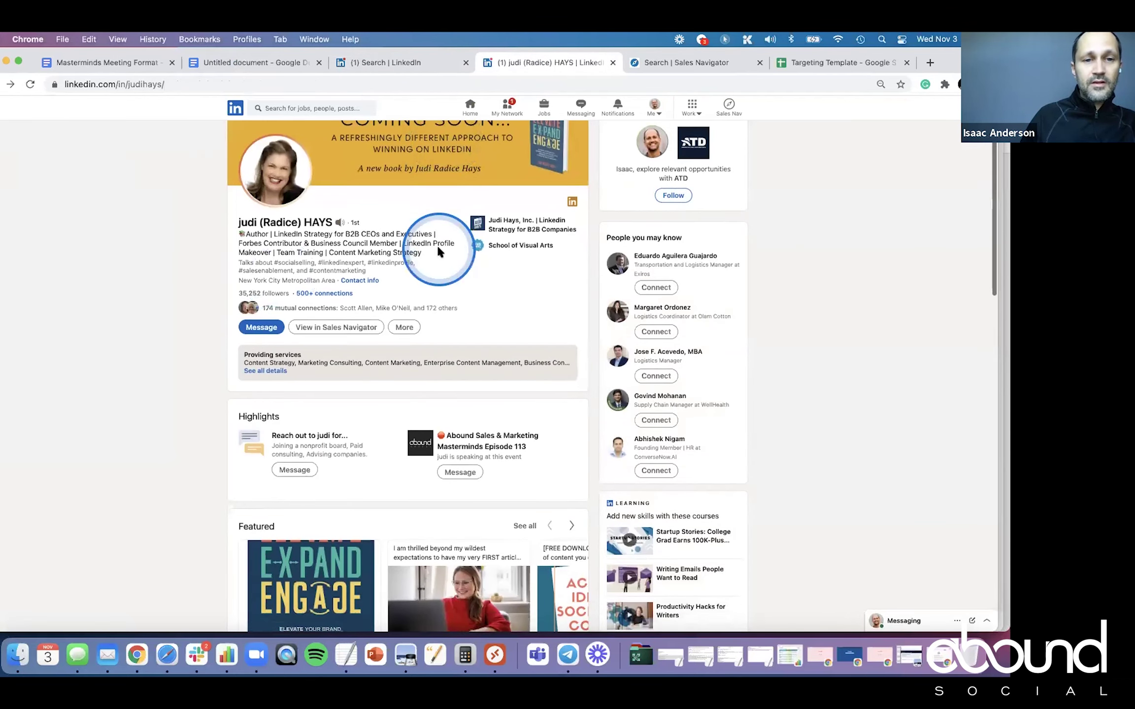
{"action": "scroll", "coordinate": [438, 248], "scroll_direction": "down", "scroll_amount": 20}
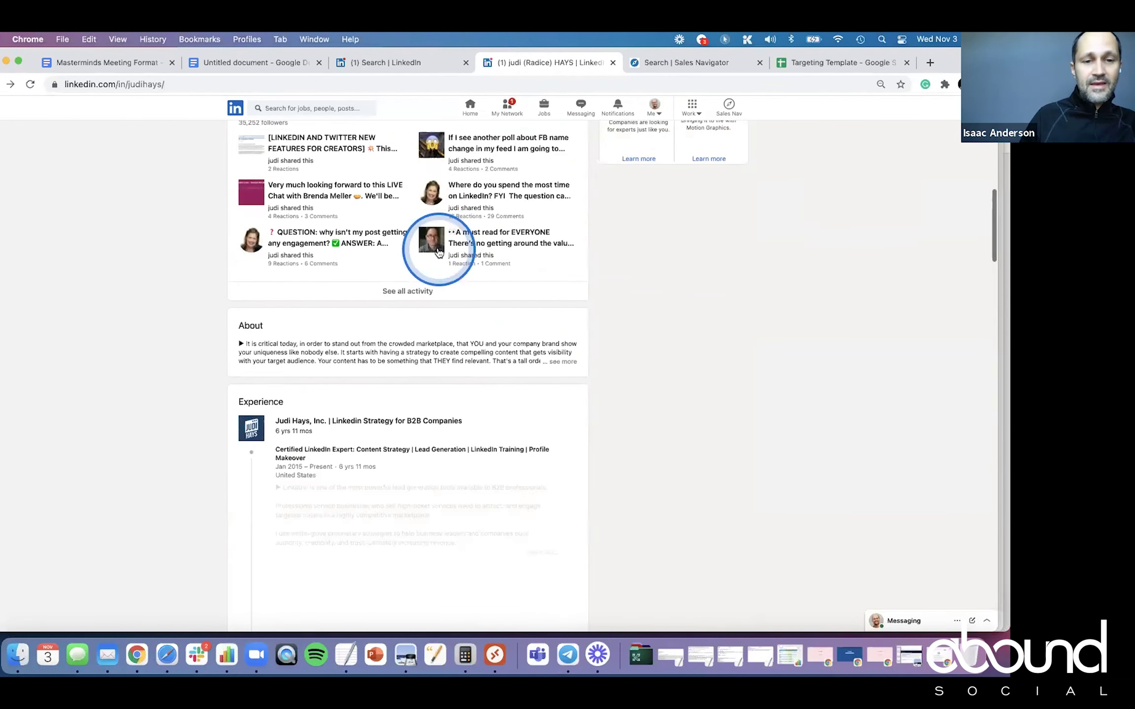
{"action": "scroll", "coordinate": [438, 251], "scroll_direction": "down", "scroll_amount": 20}
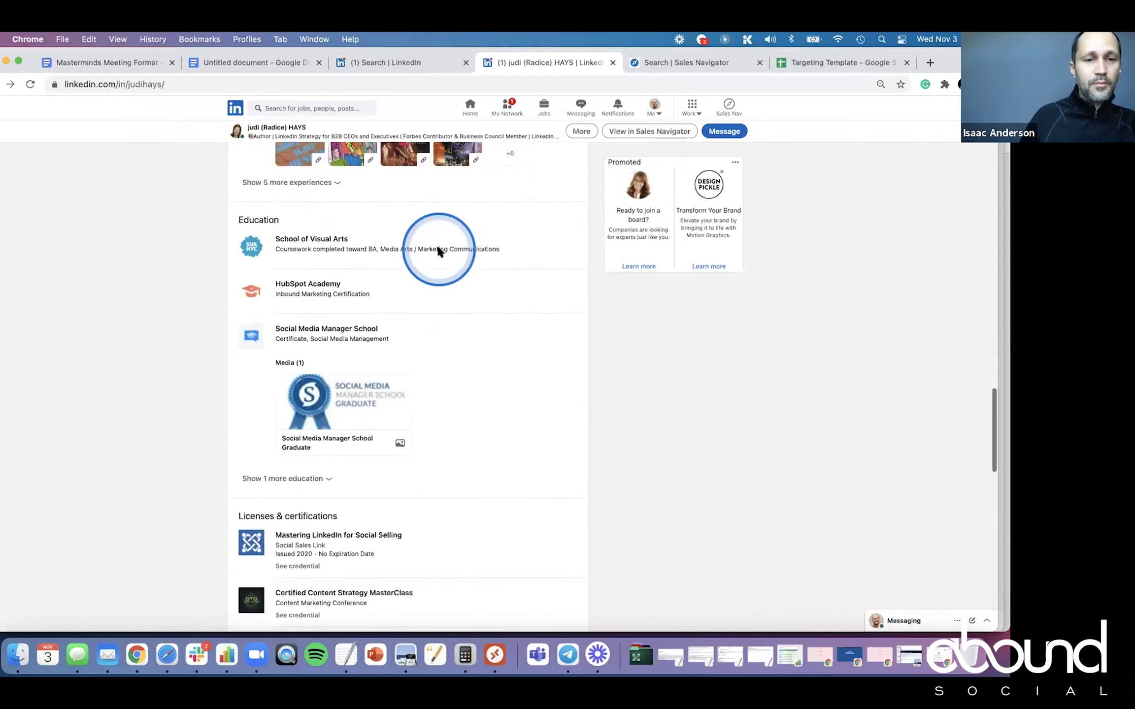
{"action": "scroll", "coordinate": [438, 251], "scroll_direction": "up", "scroll_amount": 15}
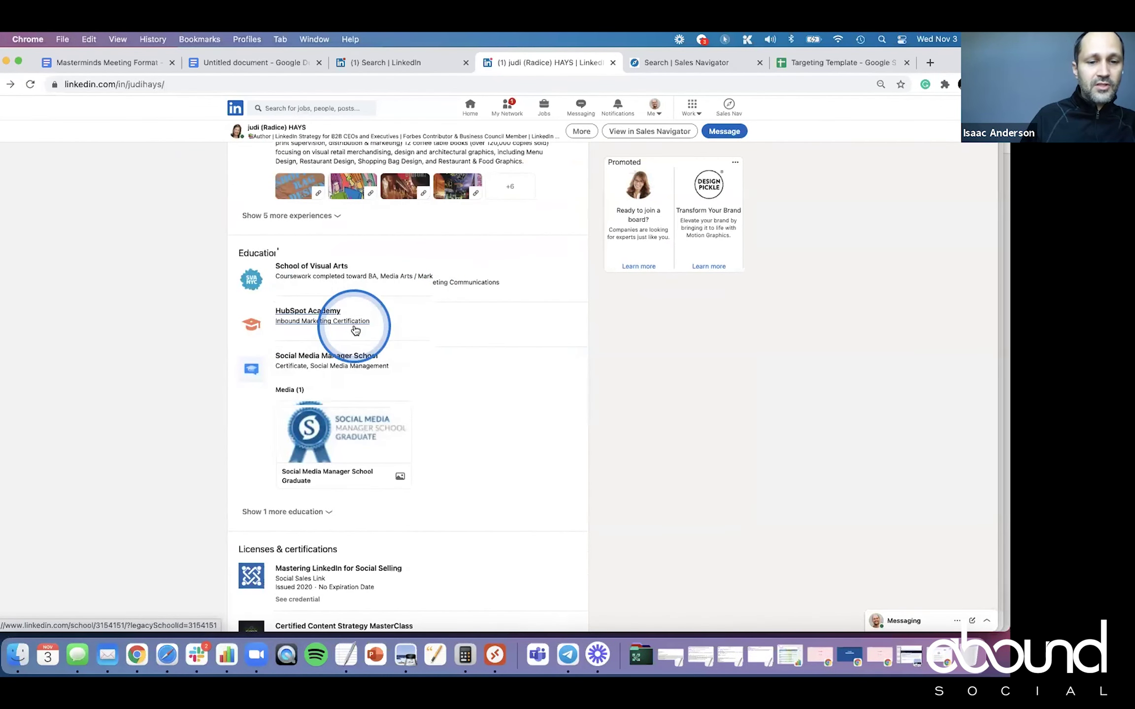
{"action": "scroll", "coordinate": [354, 325], "scroll_direction": "down", "scroll_amount": 3}
{"action": "scroll", "coordinate": [385, 381], "scroll_direction": "up", "scroll_amount": 15}
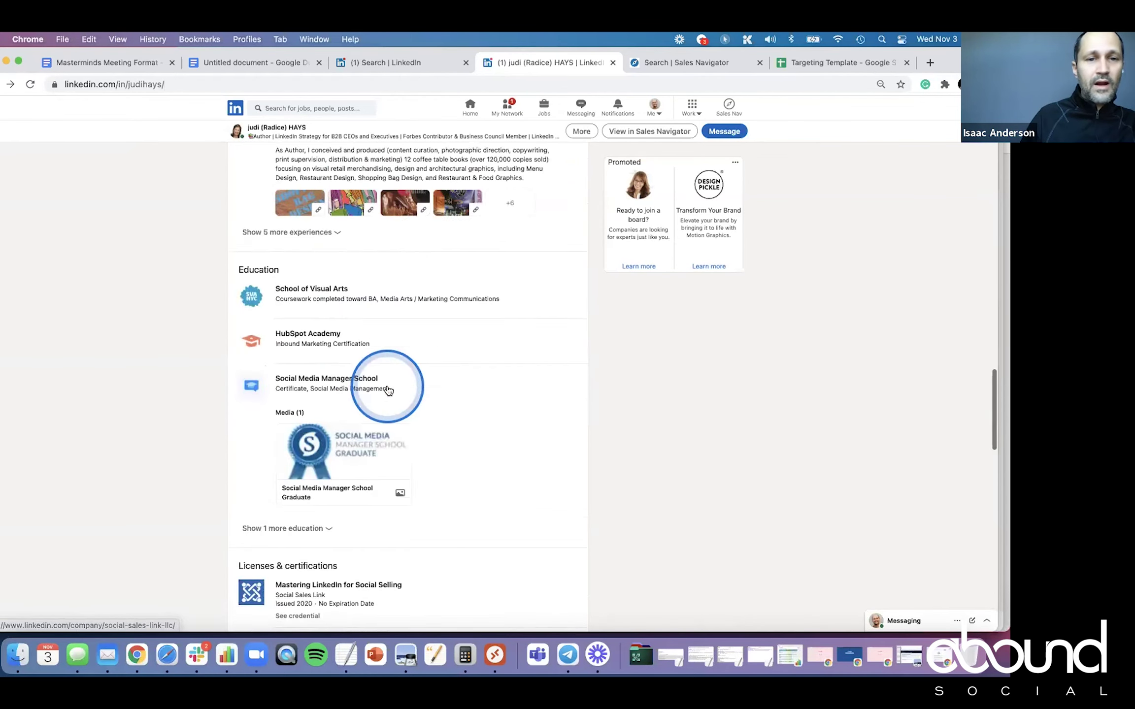
{"action": "scroll", "coordinate": [469, 558], "scroll_direction": "up", "scroll_amount": 10}
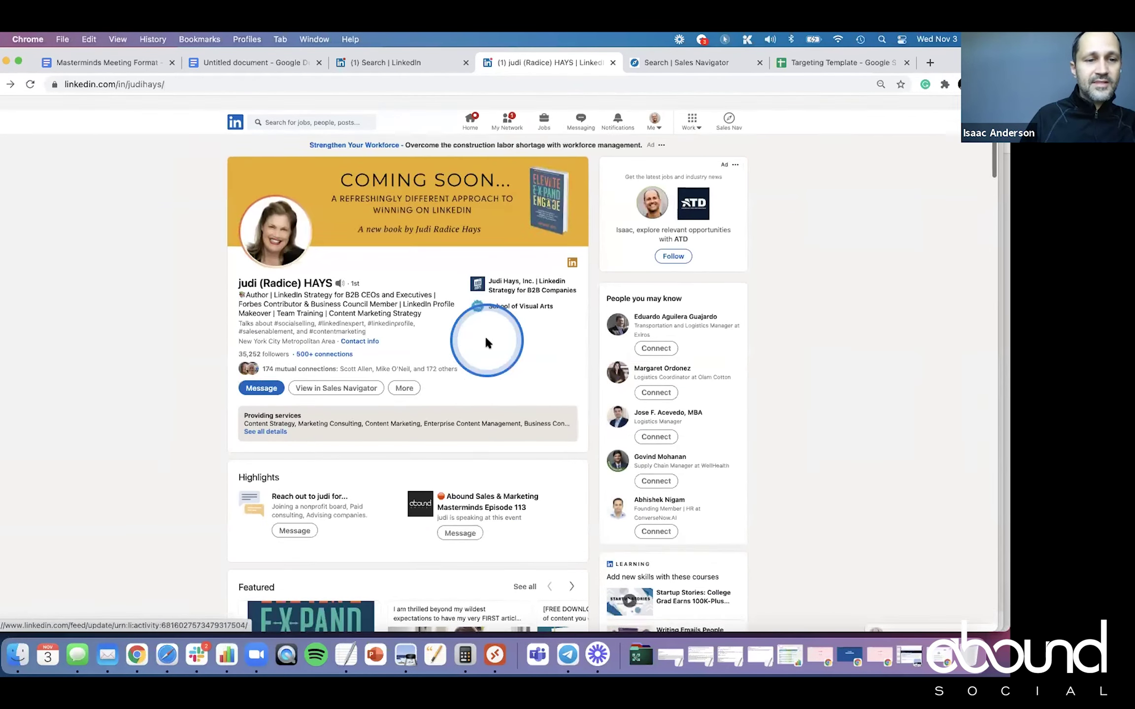
Compare the start of the participant's profile with the title keyword field of the people search.
{"action": "left_click", "coordinate": [394, 63]}
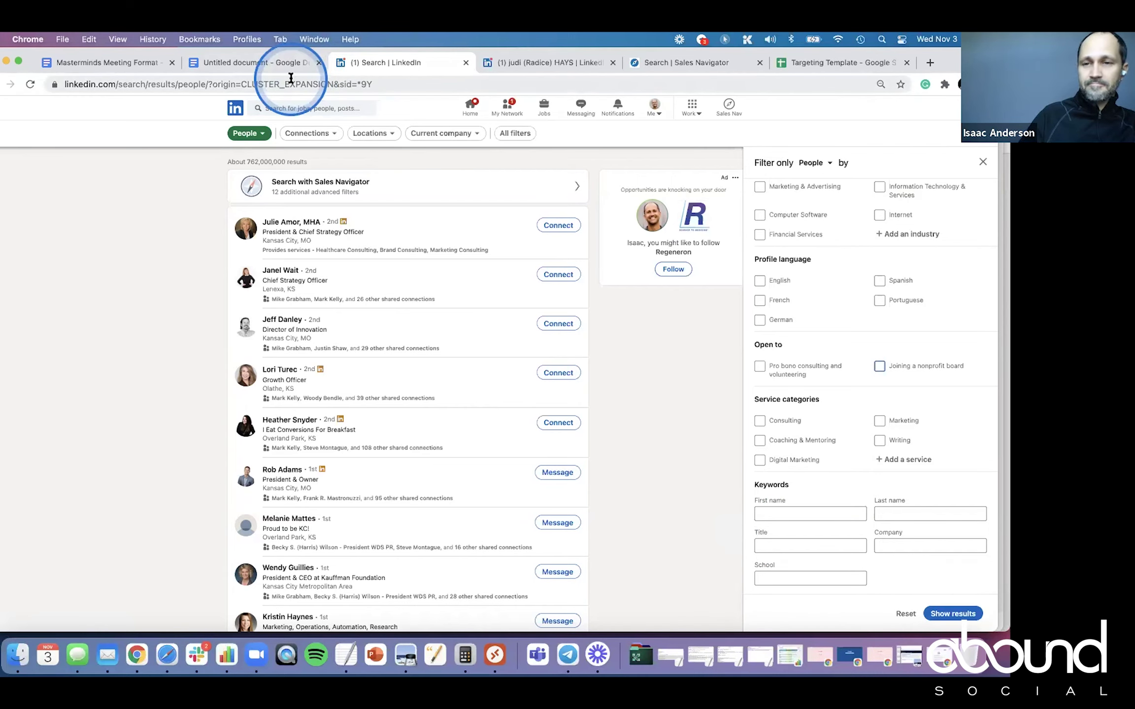
{"action": "left_click", "coordinate": [527, 58]}
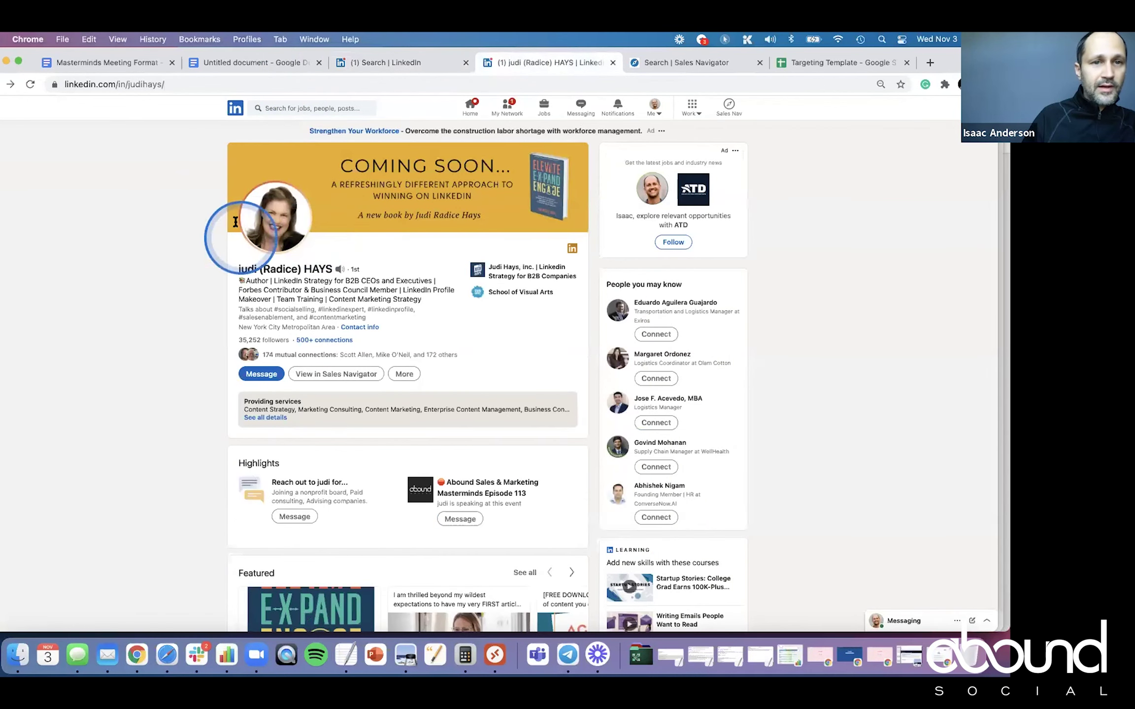
{"action": "left_click", "coordinate": [411, 63]}
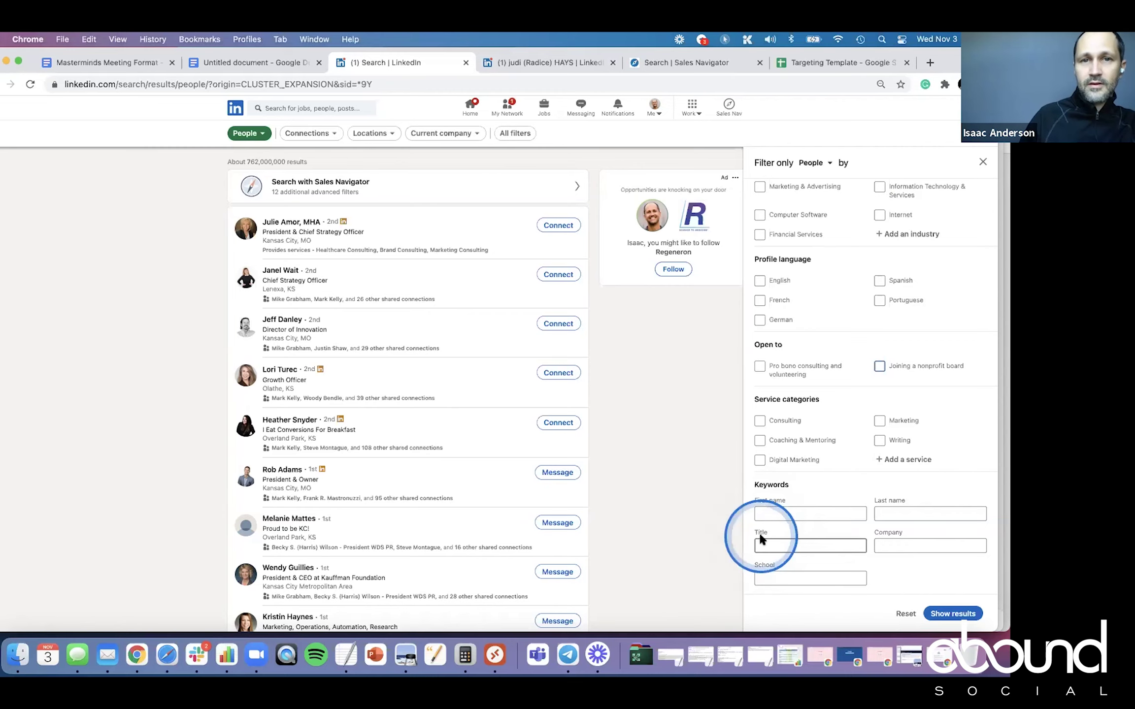
Check the headline and the job titles in the Experience section of the participant's profile.
{"action": "key", "text": "ctrl+Tab"}
{"action": "scroll", "coordinate": [329, 481], "scroll_direction": "down", "scroll_amount": 3}
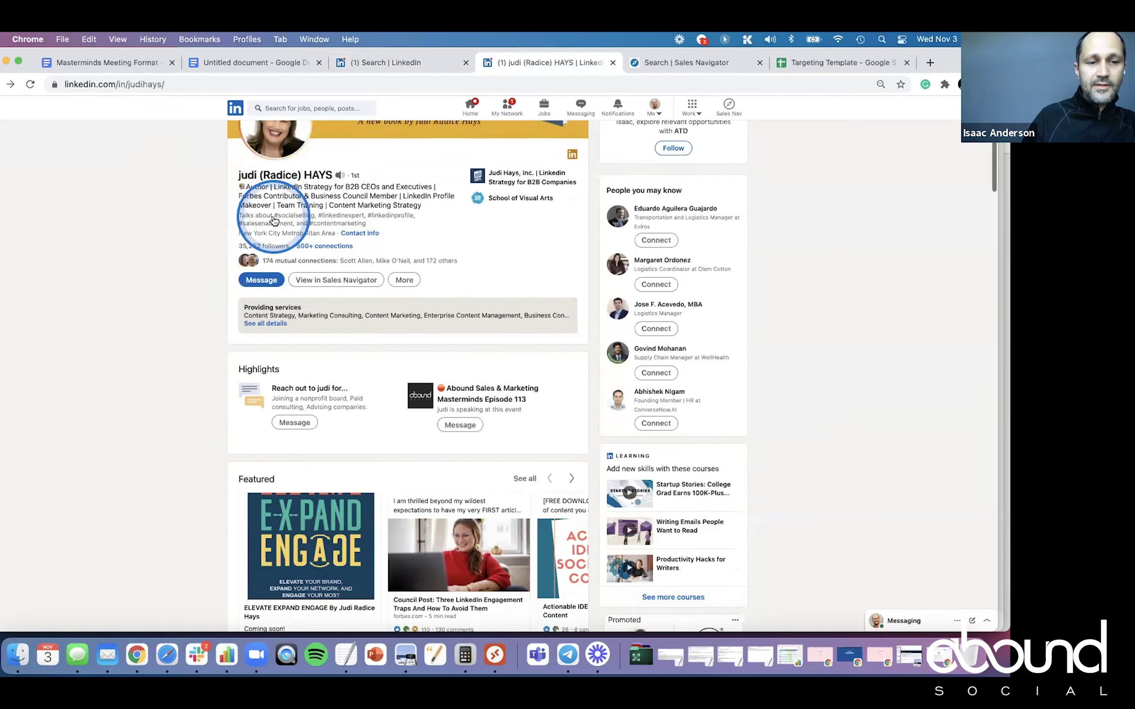
{"action": "scroll", "coordinate": [273, 219], "scroll_direction": "down", "scroll_amount": 5}
{"action": "scroll", "coordinate": [273, 218], "scroll_direction": "down", "scroll_amount": 10}
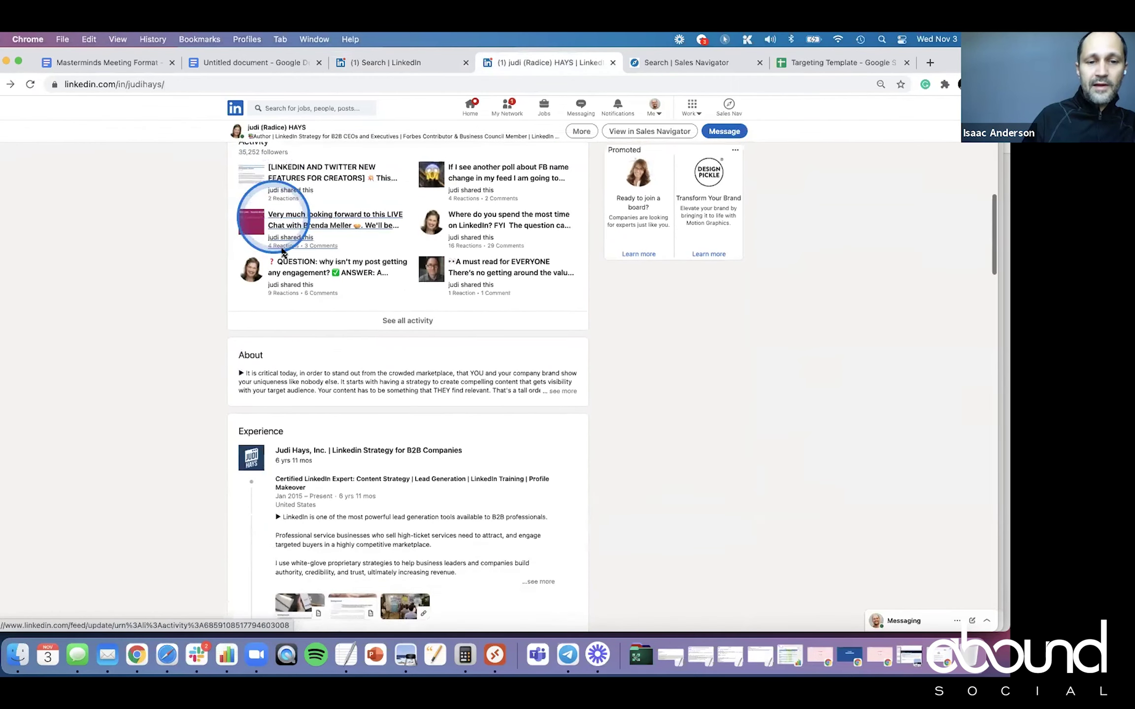
{"action": "scroll", "coordinate": [296, 351], "scroll_direction": "down", "scroll_amount": 2}
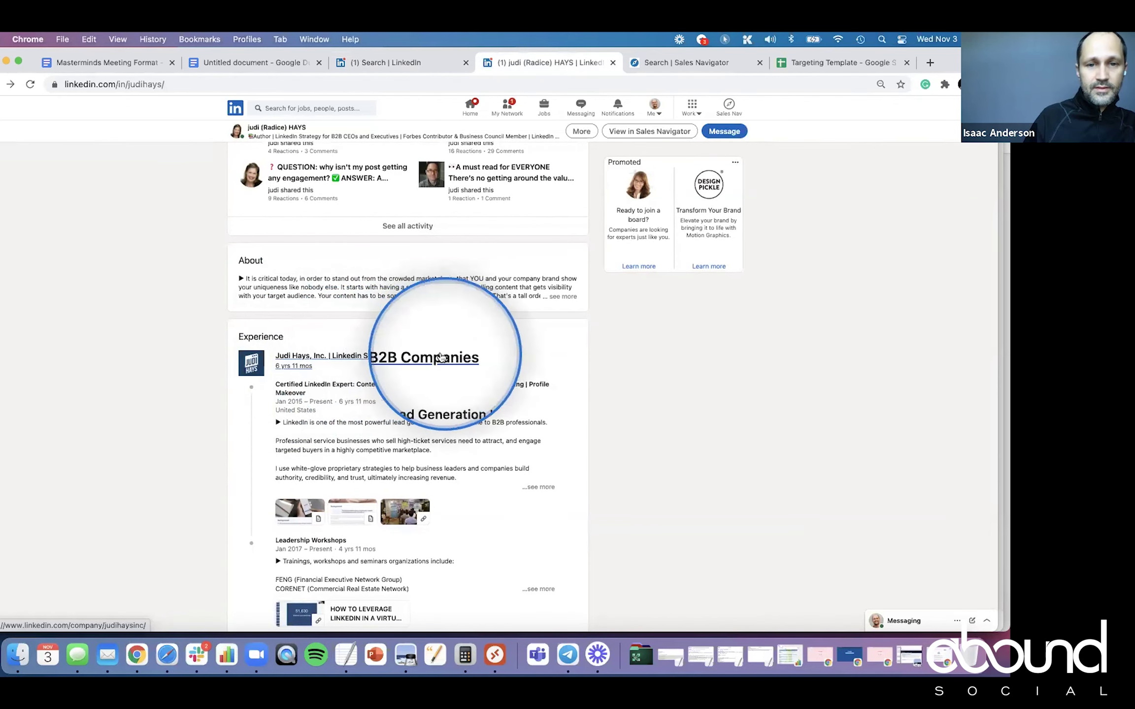
Examine the companies and job titles listed in the Experience section, and return to the start of the participant's profile.
{"action": "scroll", "coordinate": [320, 354], "scroll_direction": "down", "scroll_amount": 6}
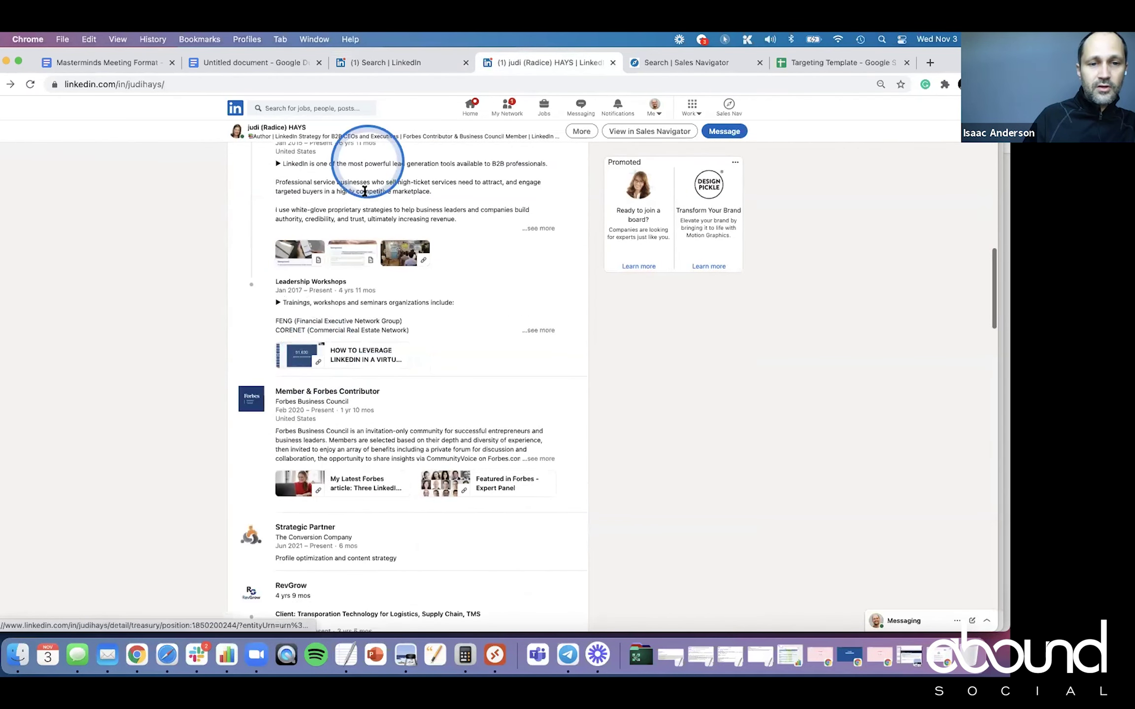
{"action": "scroll", "coordinate": [343, 288], "scroll_direction": "up", "scroll_amount": 4}
{"action": "scroll", "coordinate": [343, 288], "scroll_direction": "up", "scroll_amount": 2}
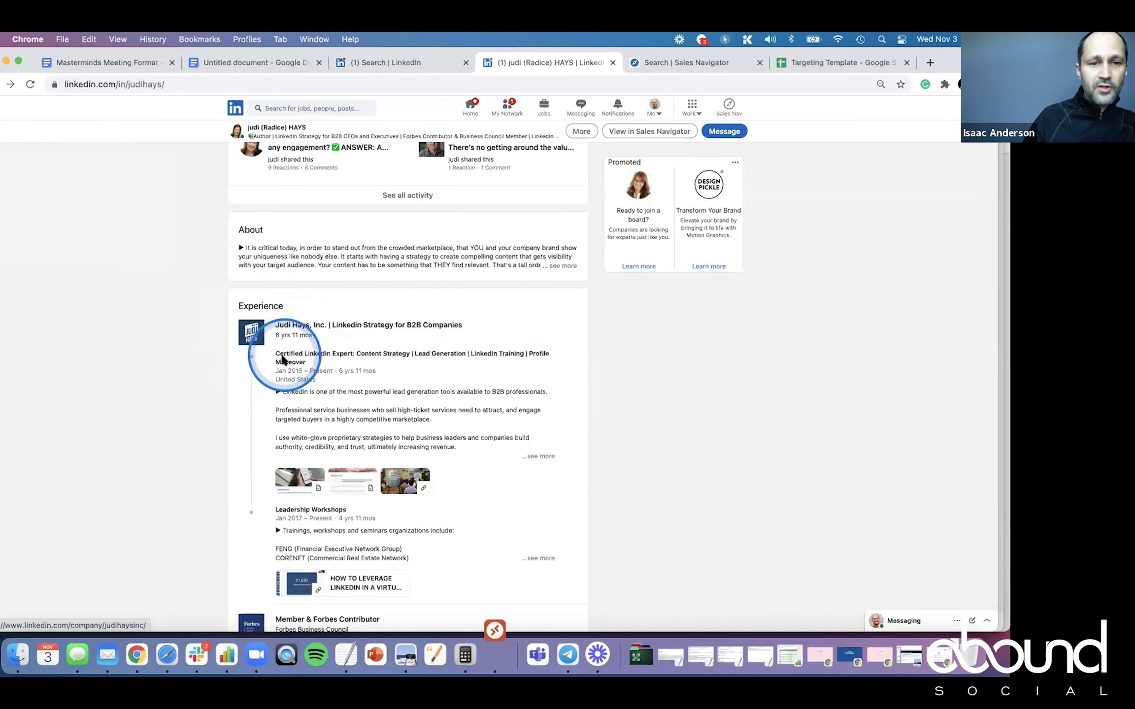
{"action": "scroll", "coordinate": [295, 360], "scroll_direction": "down", "scroll_amount": 7}
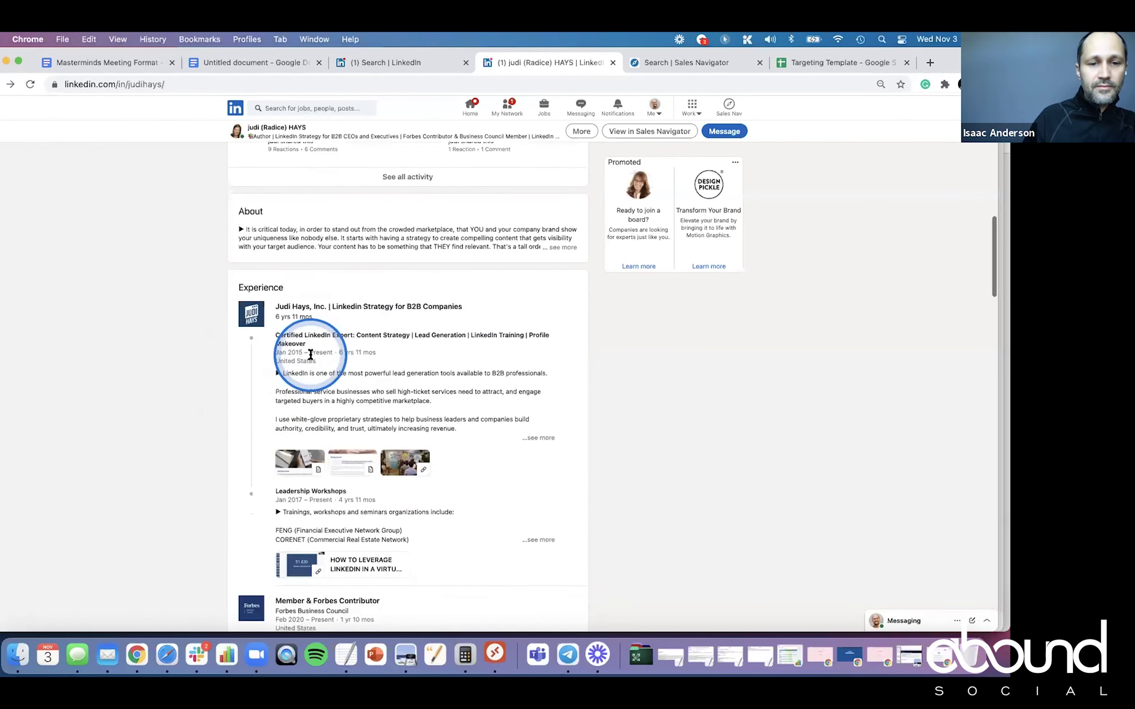
{"action": "scroll", "coordinate": [310, 363], "scroll_direction": "down", "scroll_amount": 2}
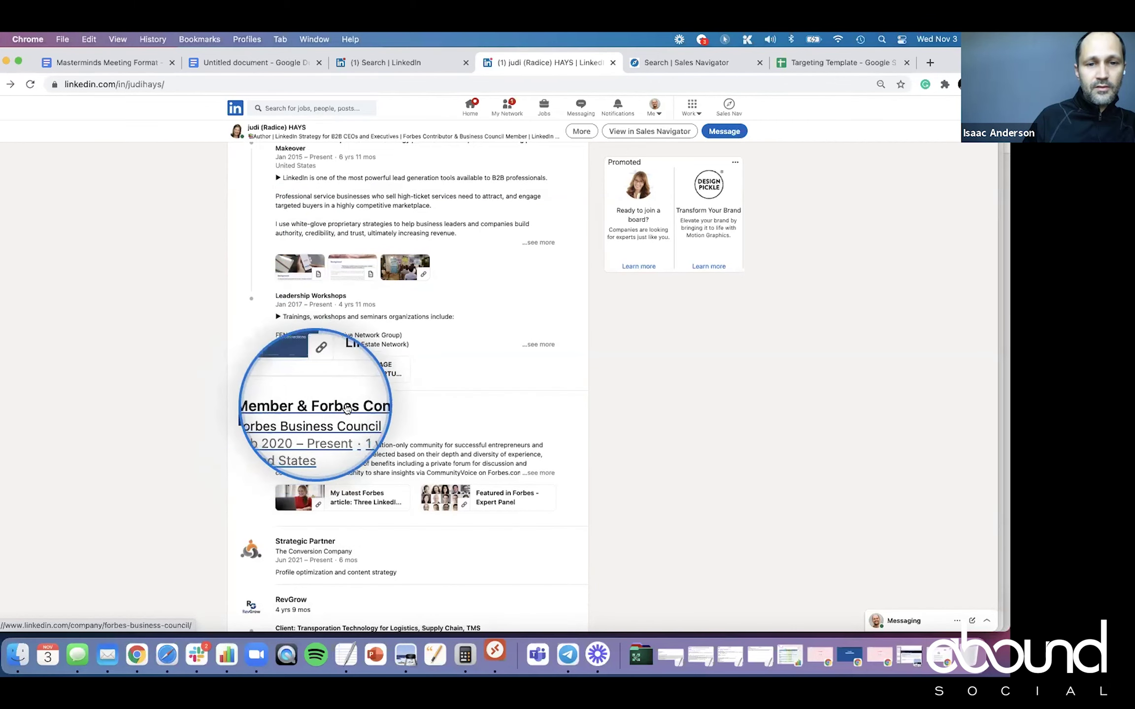
{"action": "scroll", "coordinate": [358, 409], "scroll_direction": "down", "scroll_amount": 10}
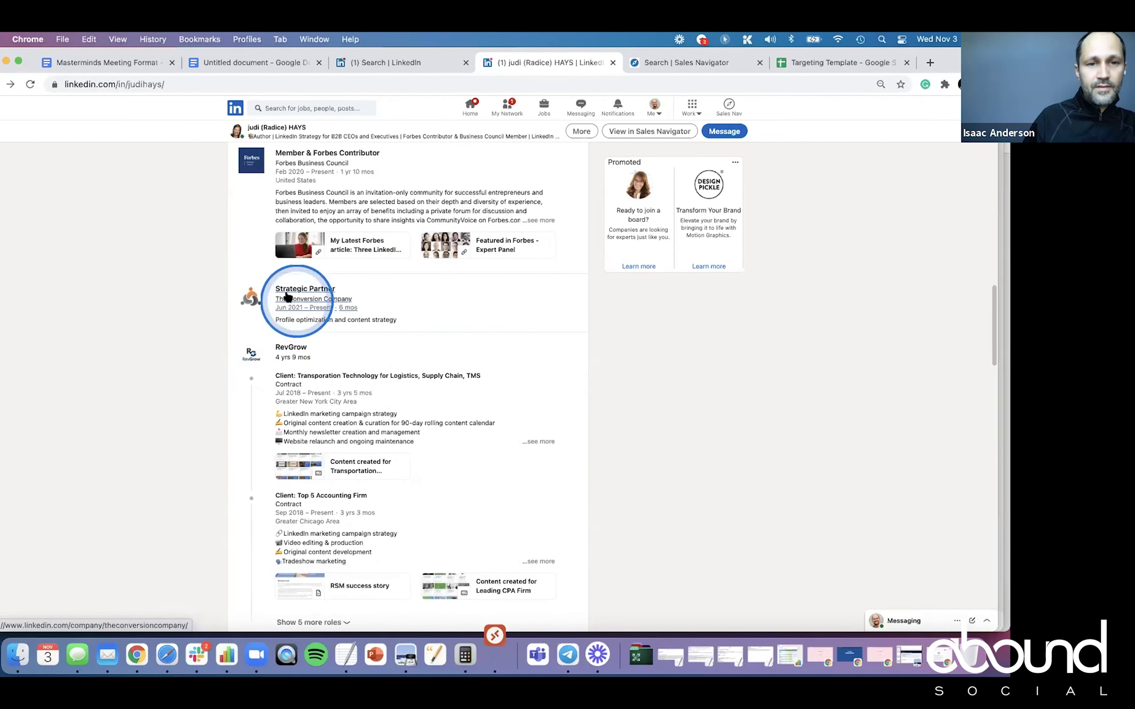
{"action": "scroll", "coordinate": [413, 347], "scroll_direction": "down", "scroll_amount": 1}
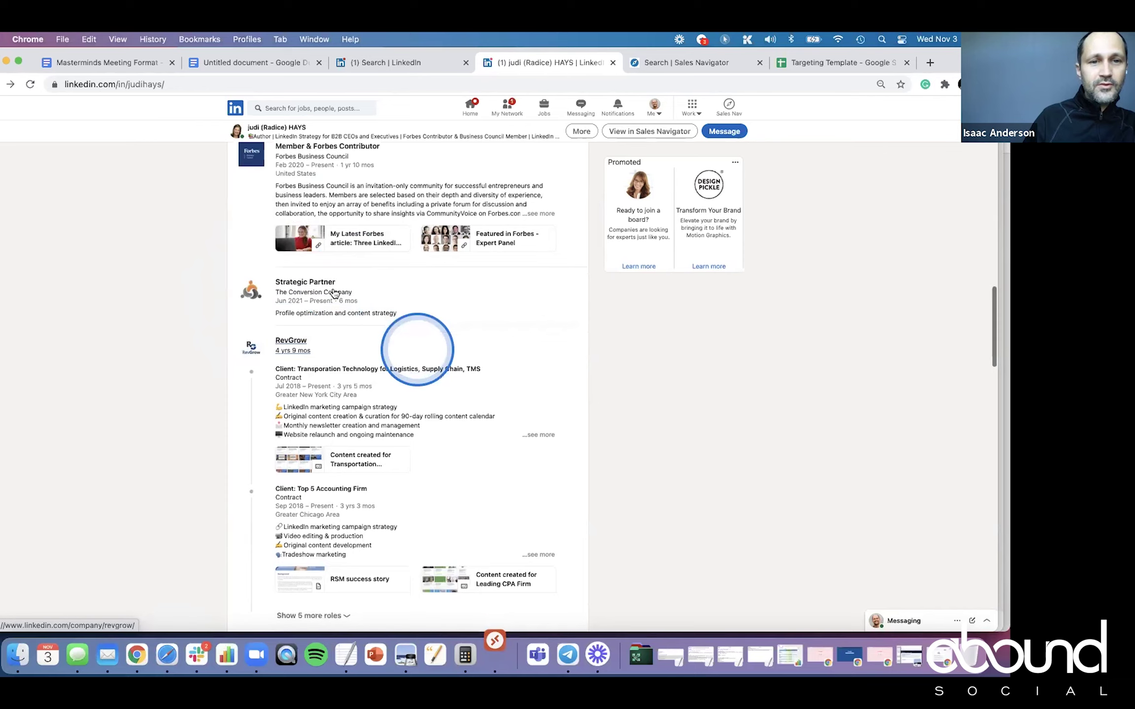
{"action": "scroll", "coordinate": [329, 289], "scroll_direction": "up", "scroll_amount": 14}
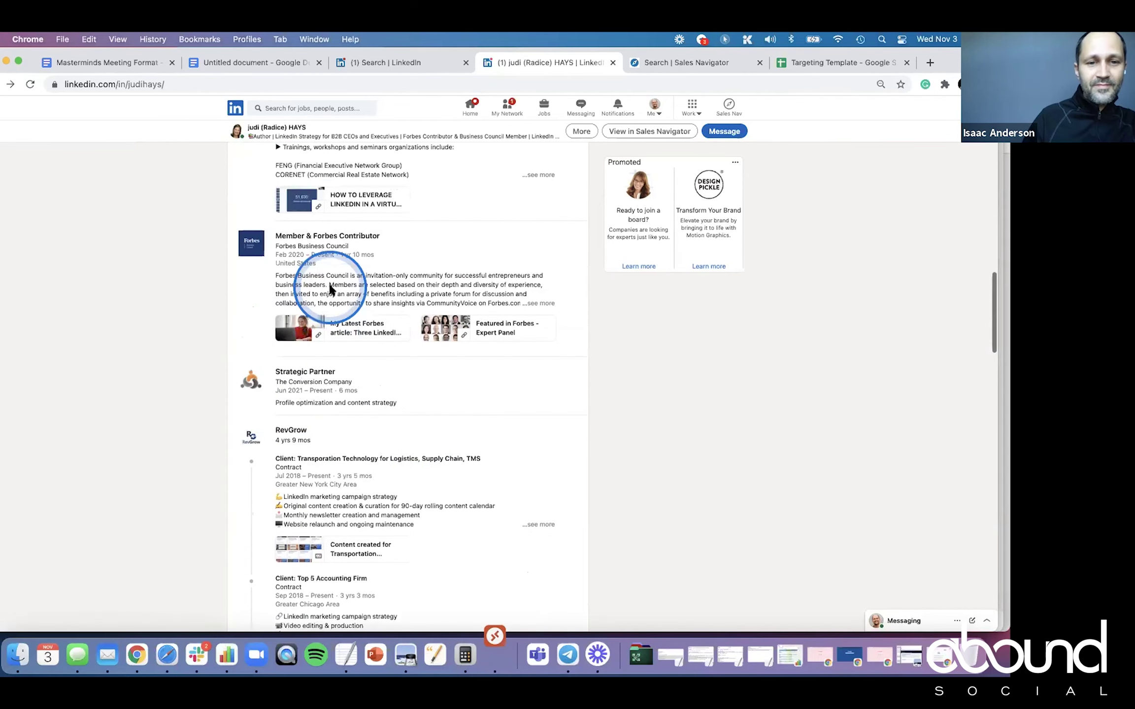
{"action": "scroll", "coordinate": [329, 288], "scroll_direction": "up", "scroll_amount": 20}
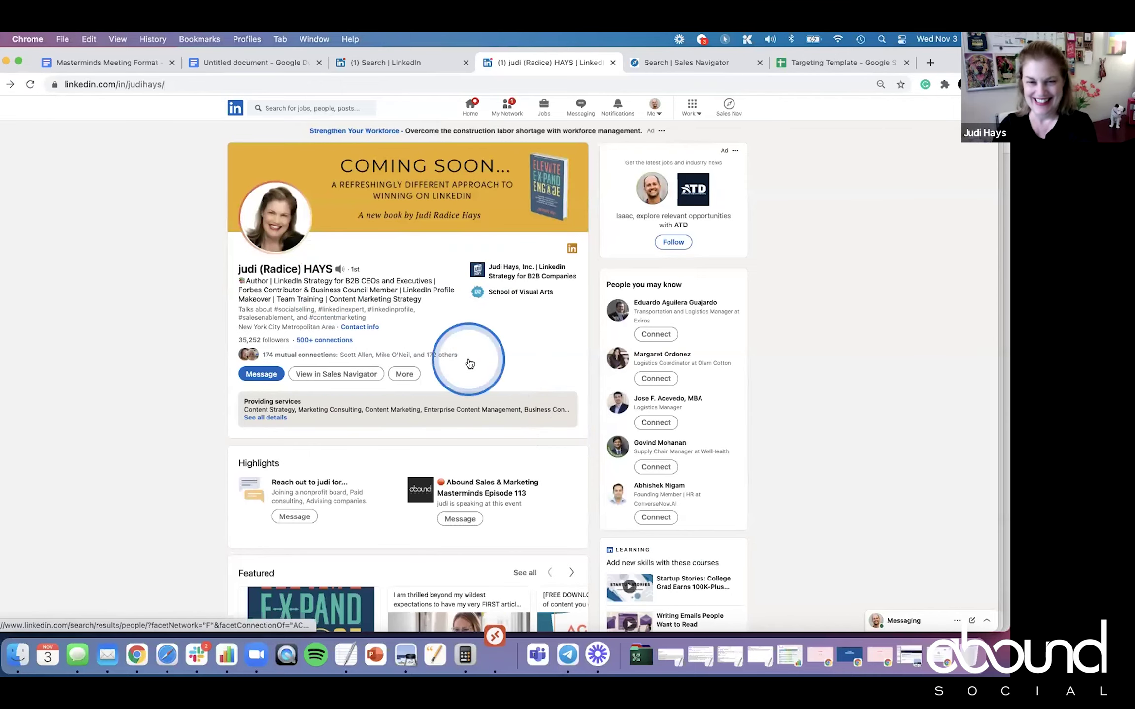
Review the Highlights section and the current positions under Experience on the participant's profile, and return to its start.
{"action": "scroll", "coordinate": [468, 362], "scroll_direction": "down", "scroll_amount": 3}
{"action": "scroll", "coordinate": [470, 363], "scroll_direction": "down", "scroll_amount": 4}
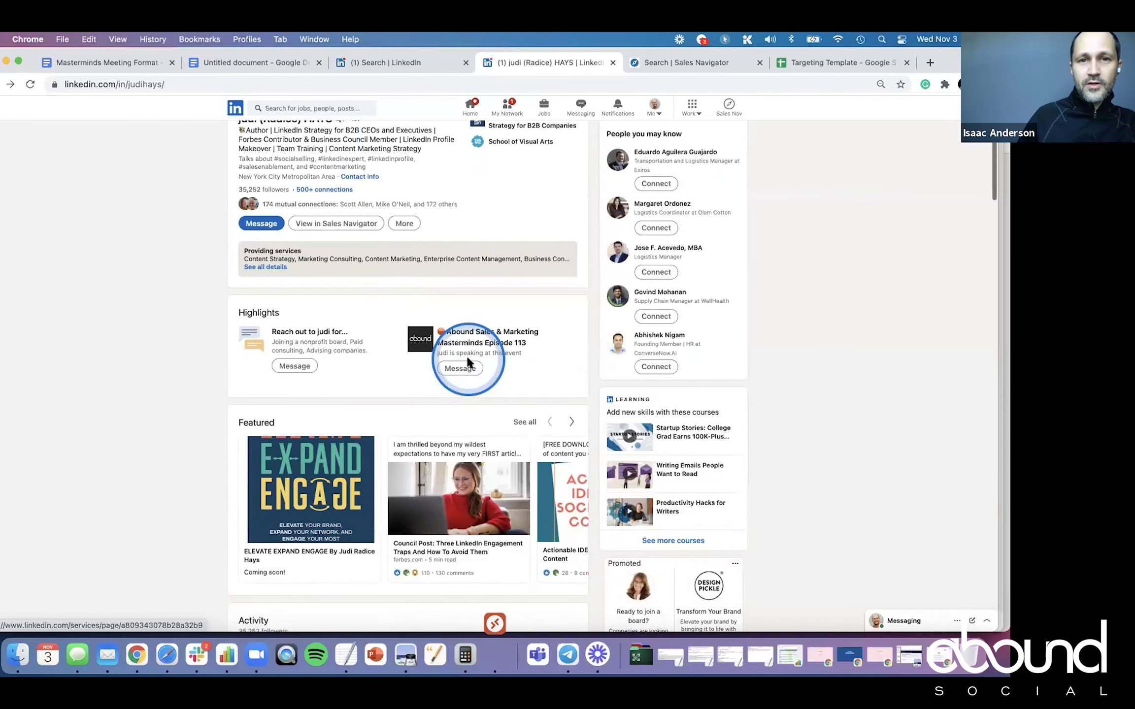
{"action": "key", "text": "ctrl+shift+Tab"}
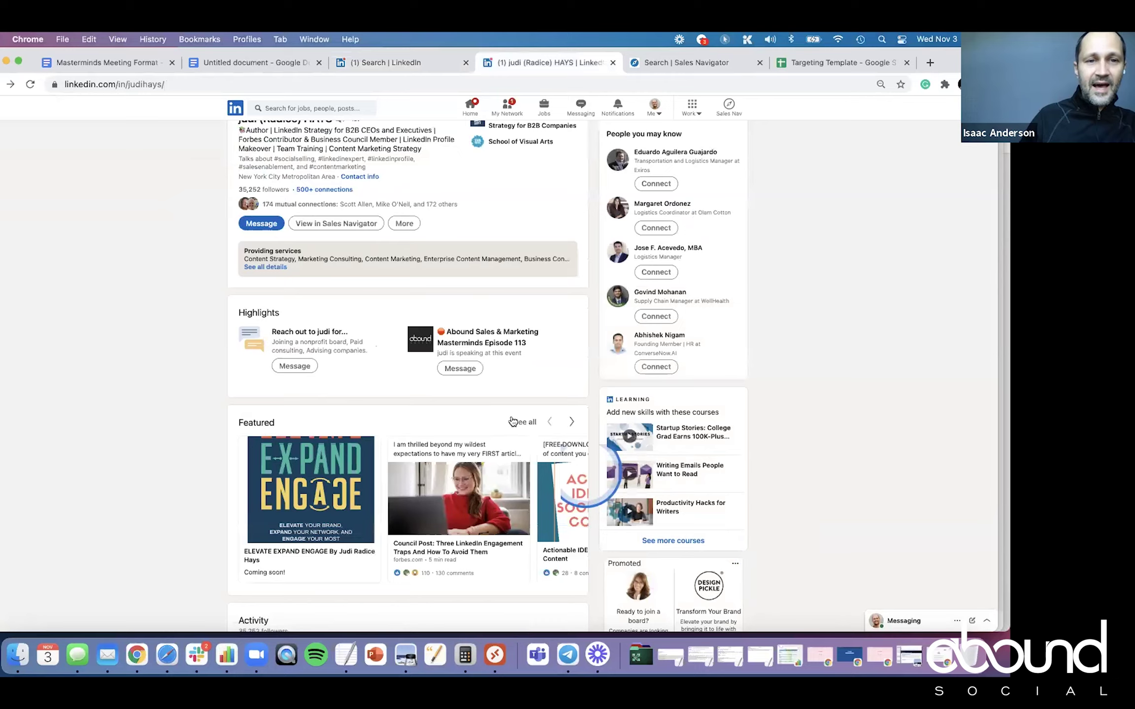
{"action": "scroll", "coordinate": [512, 419], "scroll_direction": "up", "scroll_amount": 3}
{"action": "scroll", "coordinate": [512, 419], "scroll_direction": "down", "scroll_amount": 15}
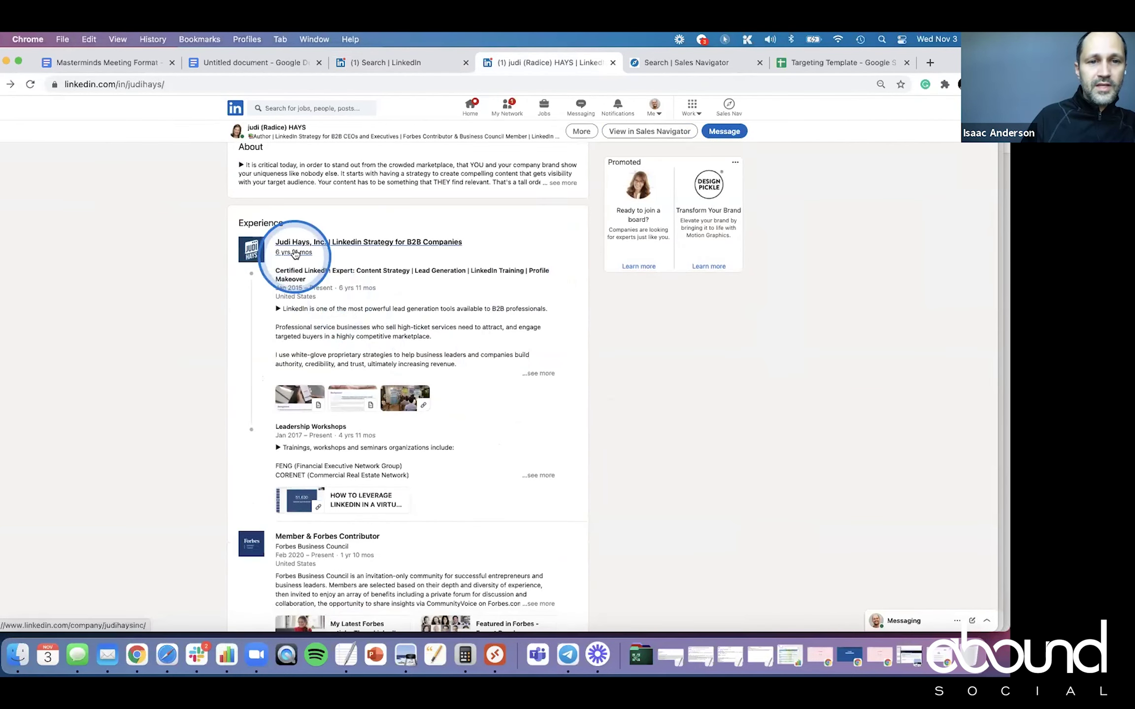
{"action": "scroll", "coordinate": [293, 265], "scroll_direction": "down", "scroll_amount": 7}
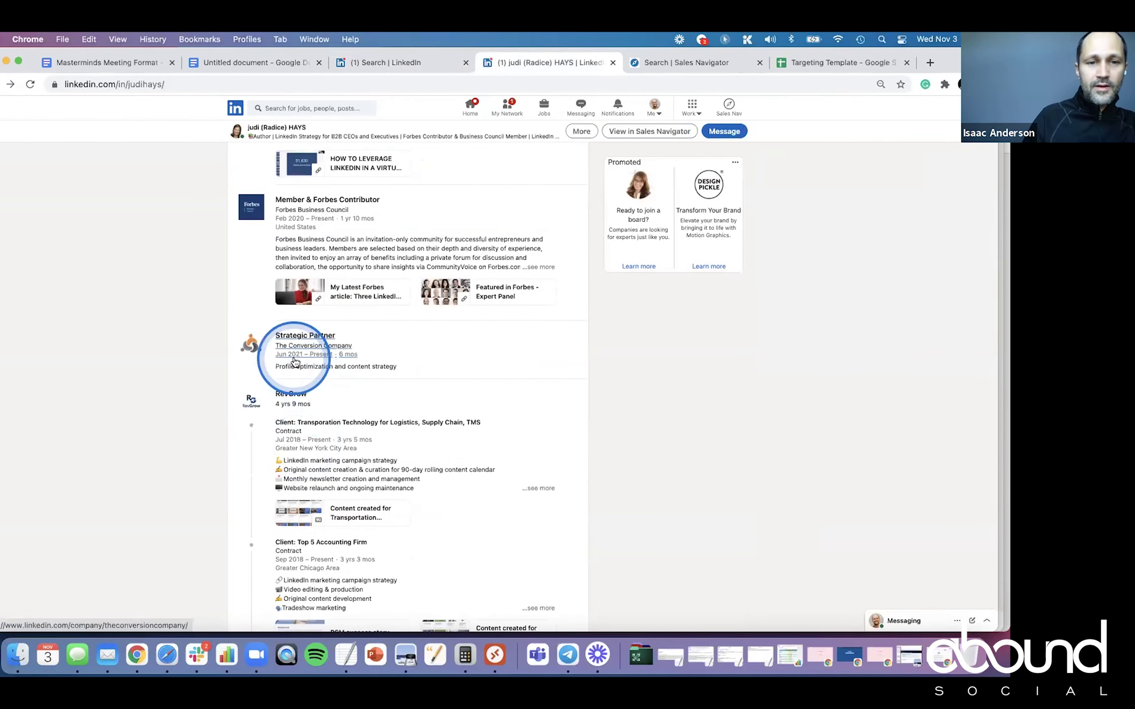
{"action": "scroll", "coordinate": [362, 360], "scroll_direction": "up", "scroll_amount": 10}
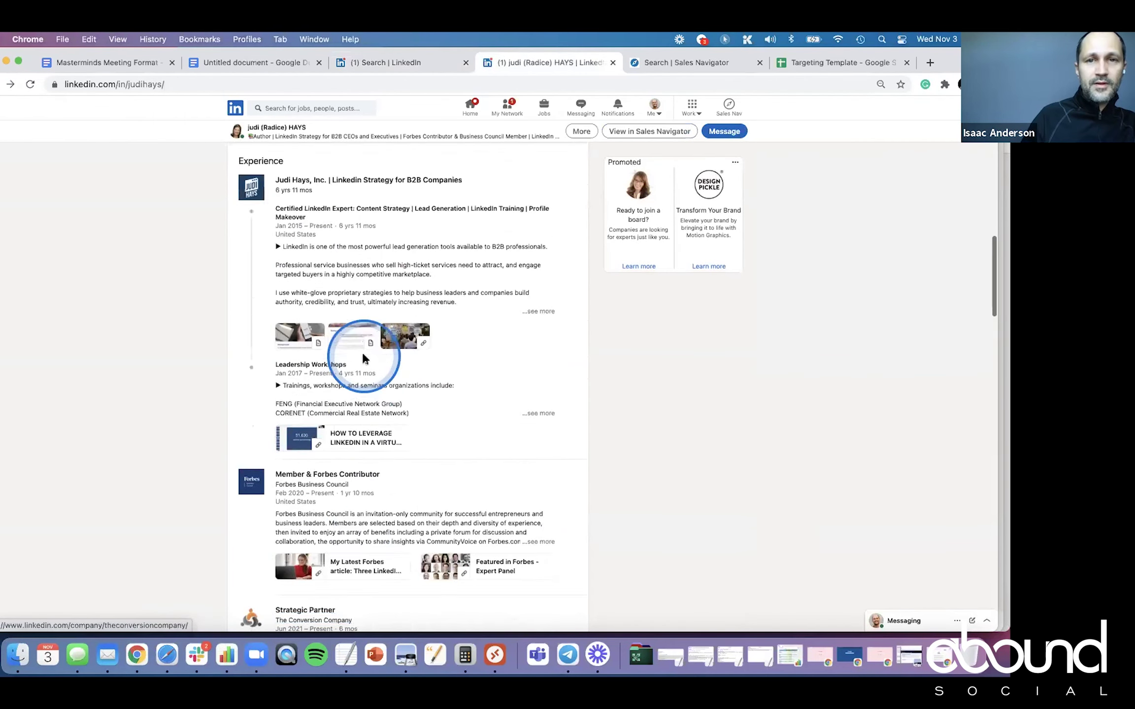
{"action": "scroll", "coordinate": [364, 359], "scroll_direction": "up", "scroll_amount": 4}
{"action": "scroll", "coordinate": [363, 327], "scroll_direction": "down", "scroll_amount": 1}
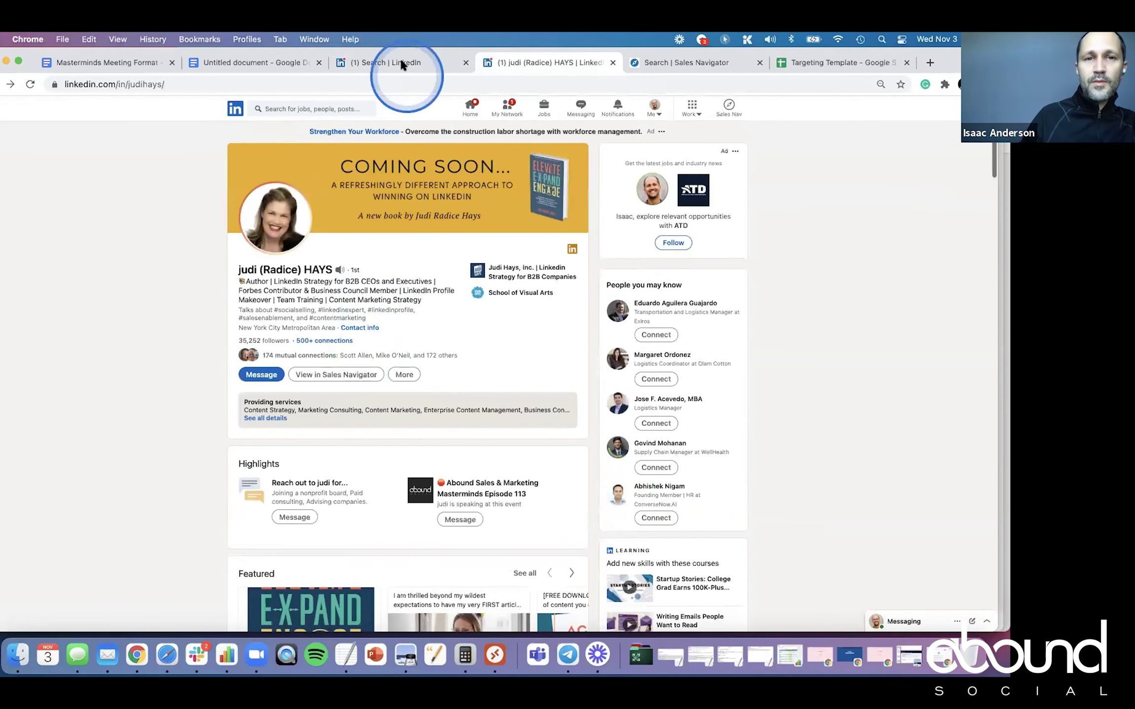
Check the headline in the introduction of the participant's profile.
{"action": "left_click", "coordinate": [400, 59]}
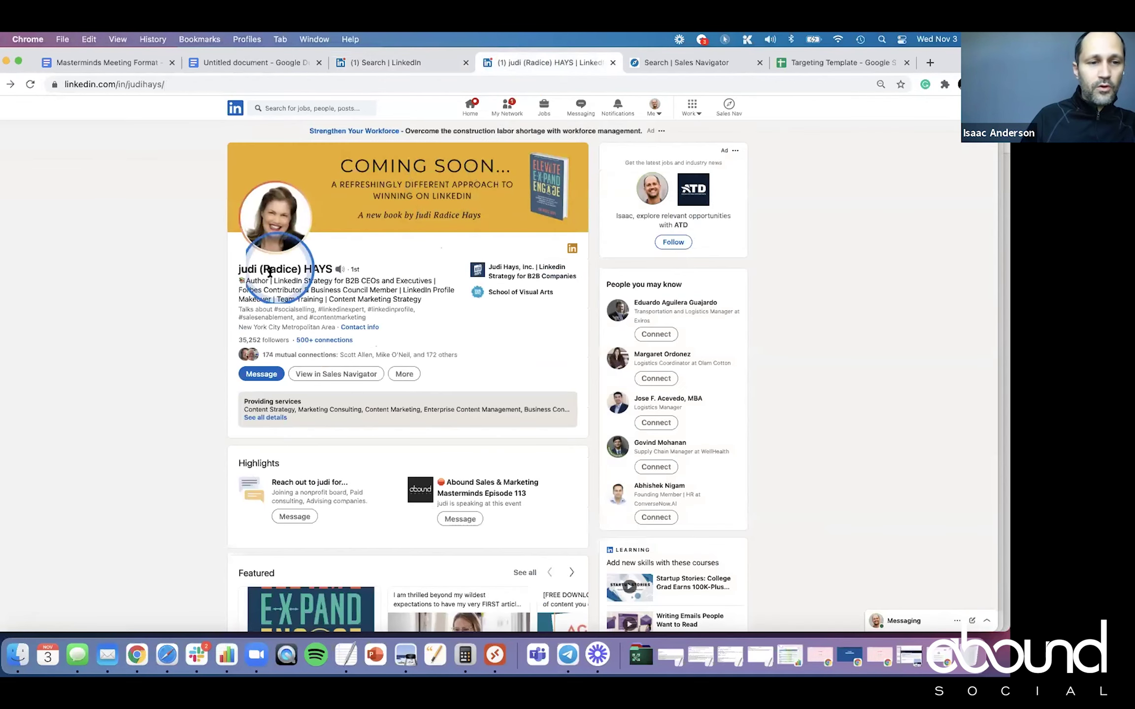
{"action": "left_click", "coordinate": [231, 299]}
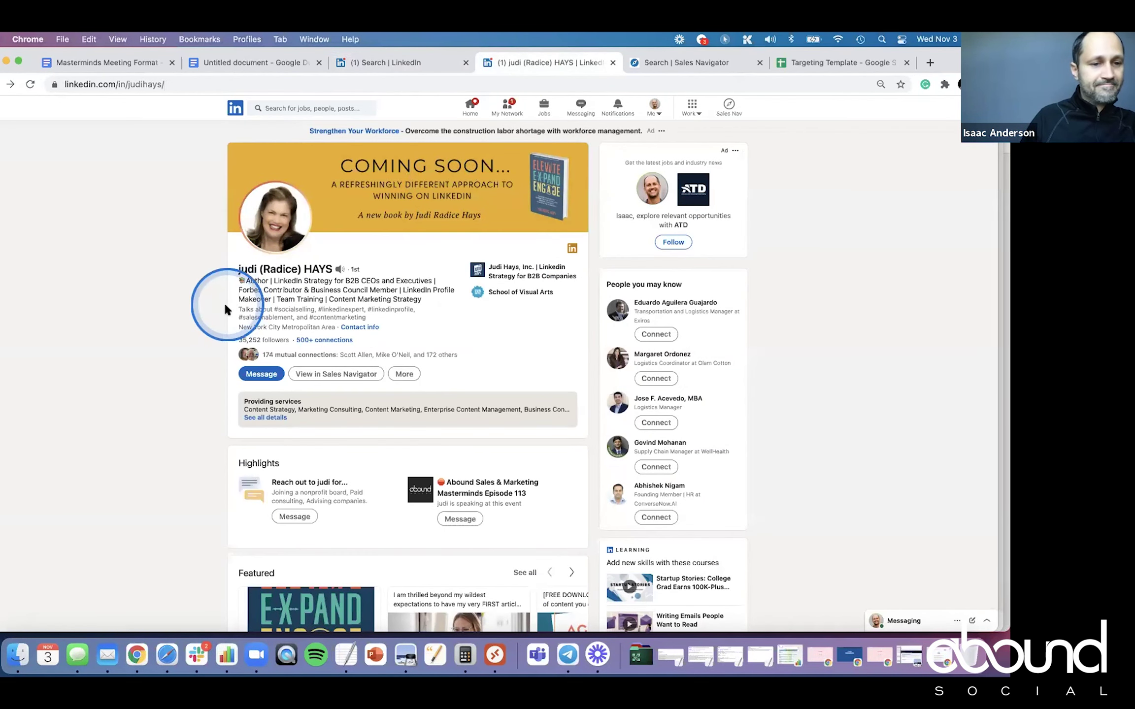
{"action": "scroll", "coordinate": [225, 306], "scroll_direction": "down", "scroll_amount": 1}
{"action": "scroll", "coordinate": [224, 301], "scroll_direction": "down", "scroll_amount": 2}
{"action": "scroll", "coordinate": [217, 291], "scroll_direction": "up", "scroll_amount": 3}
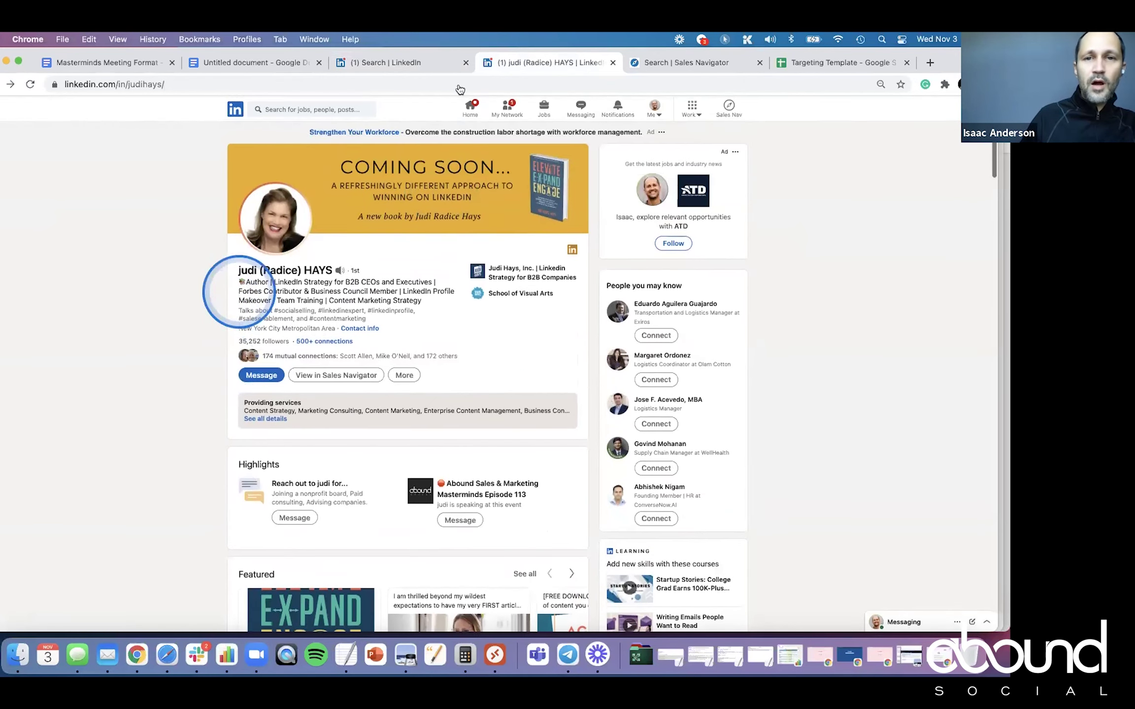
Compare the Company keyword field of the people search with its Current company and Past company filters.
{"action": "left_click", "coordinate": [436, 62]}
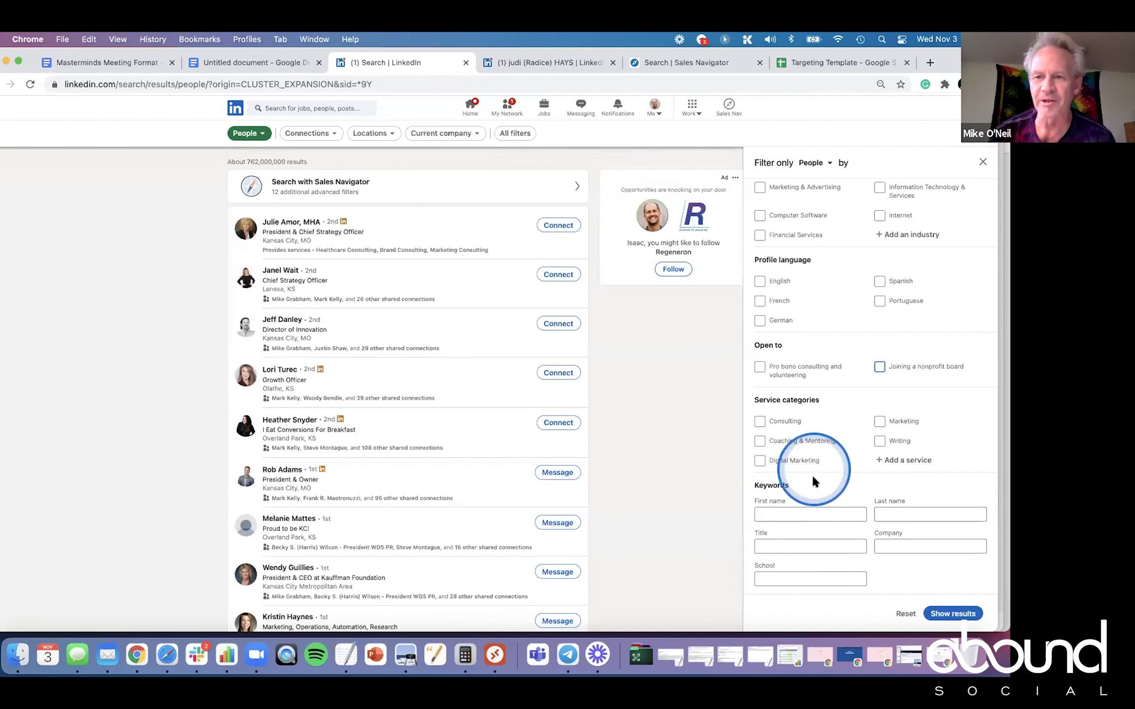
{"action": "left_click", "coordinate": [892, 539]}
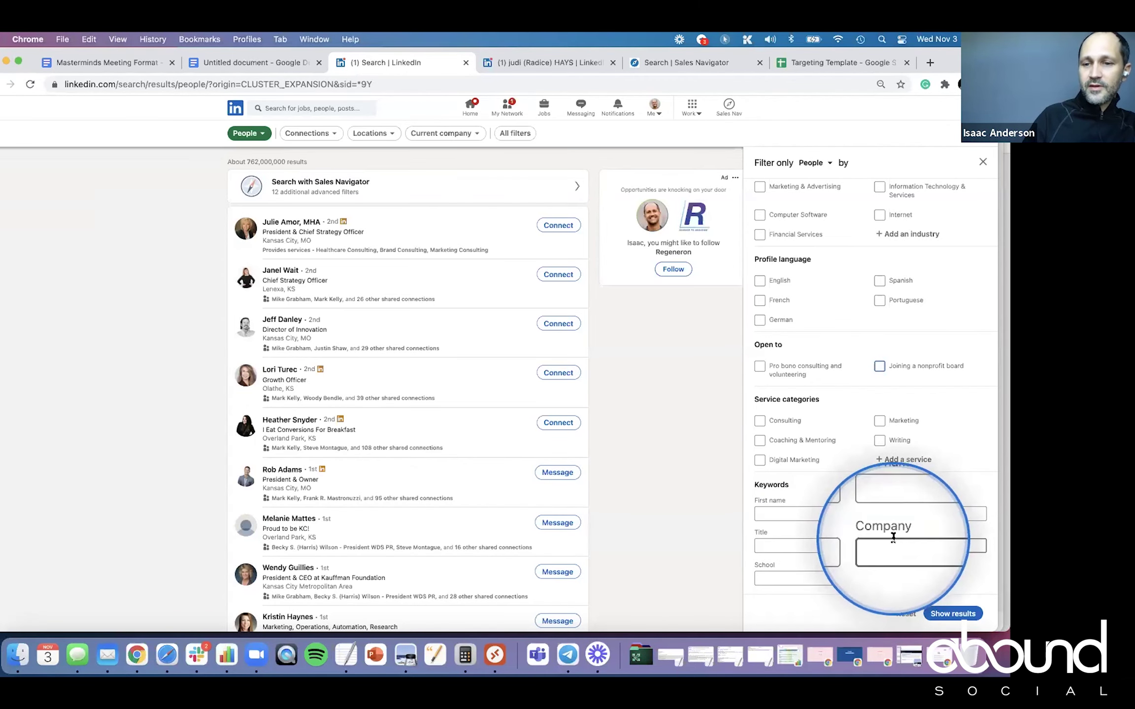
{"action": "scroll", "coordinate": [892, 542], "scroll_direction": "up", "scroll_amount": 5}
{"action": "scroll", "coordinate": [872, 502], "scroll_direction": "up", "scroll_amount": 3}
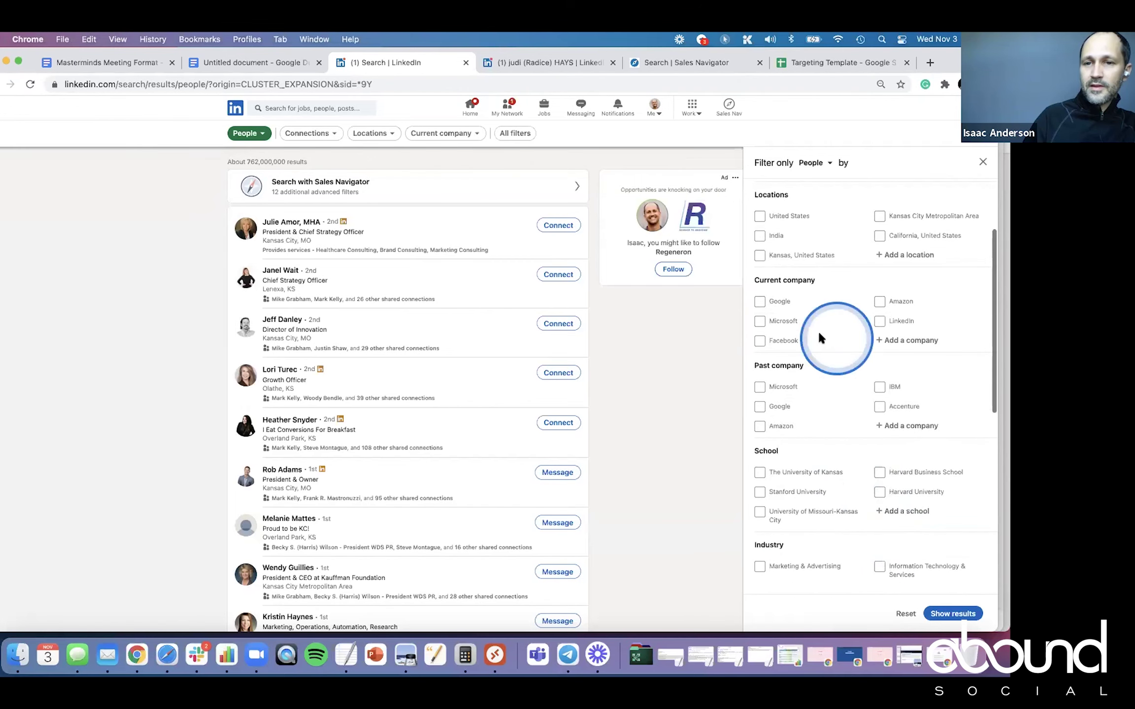
{"action": "scroll", "coordinate": [874, 468], "scroll_direction": "down", "scroll_amount": 2}
{"action": "scroll", "coordinate": [874, 468], "scroll_direction": "down", "scroll_amount": 6}
{"action": "left_click", "coordinate": [897, 545]}
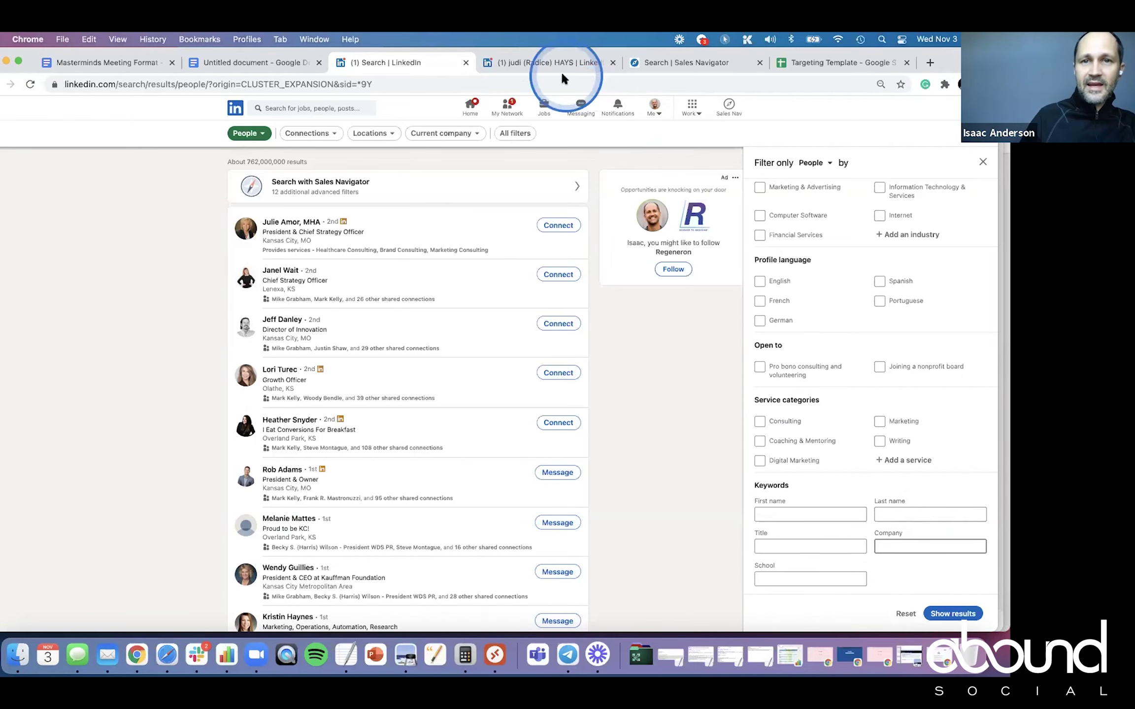
{"action": "left_click", "coordinate": [892, 542]}
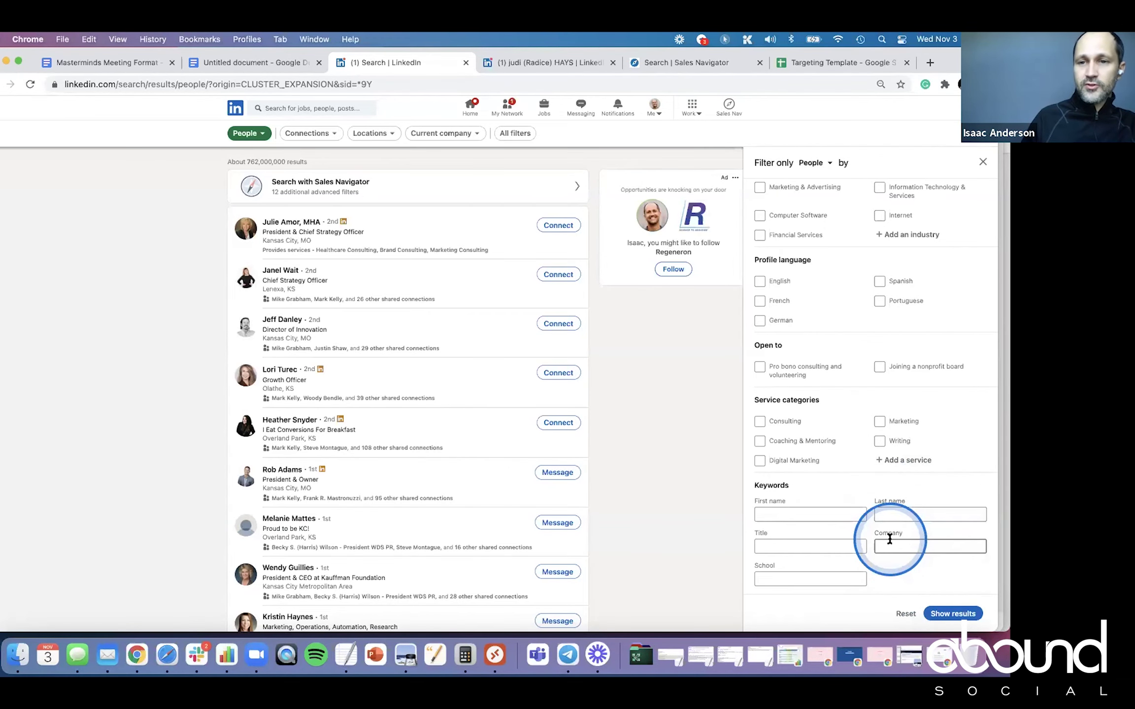
Go through the people search filters from Connections and Current company down to the Title keyword field.
{"action": "scroll", "coordinate": [889, 538], "scroll_direction": "up", "scroll_amount": 10}
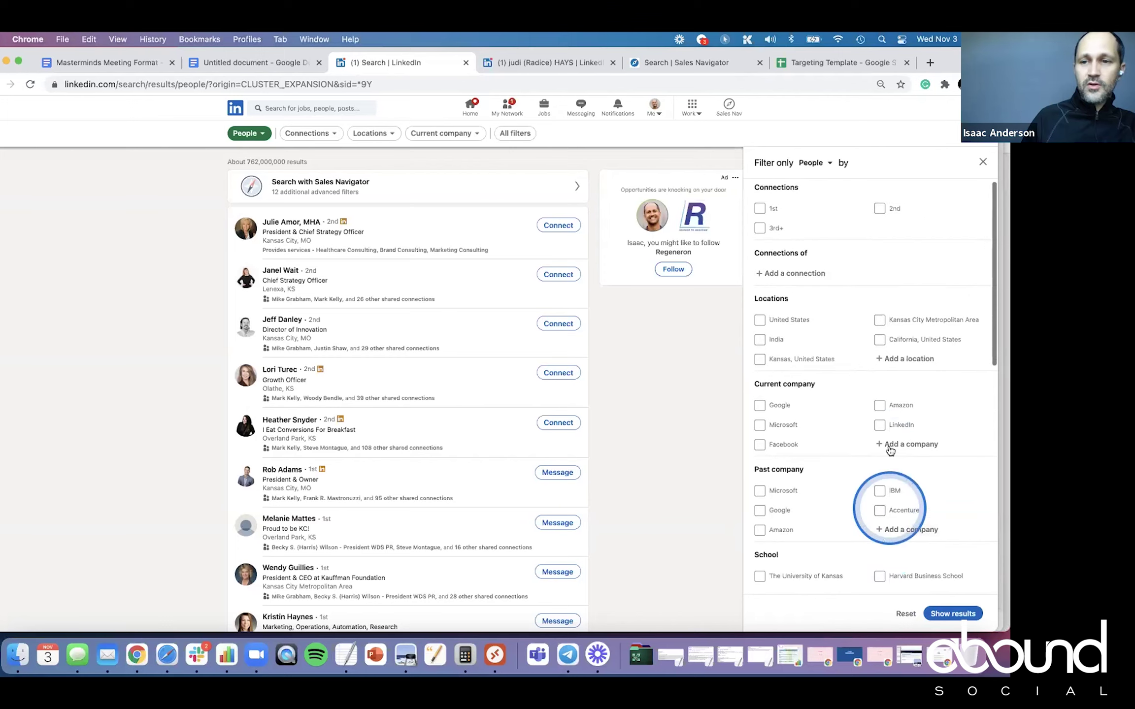
{"action": "scroll", "coordinate": [803, 433], "scroll_direction": "down", "scroll_amount": 3}
{"action": "scroll", "coordinate": [794, 457], "scroll_direction": "down", "scroll_amount": 6}
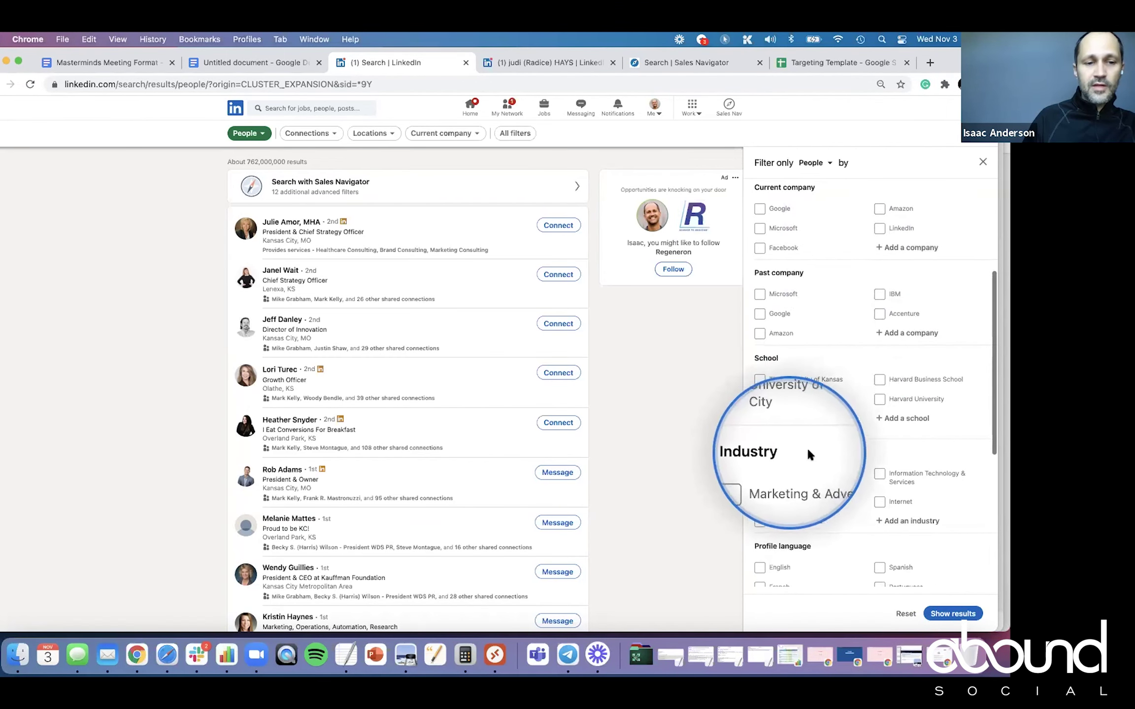
{"action": "scroll", "coordinate": [812, 454], "scroll_direction": "down", "scroll_amount": 1}
{"action": "scroll", "coordinate": [813, 454], "scroll_direction": "down", "scroll_amount": 12}
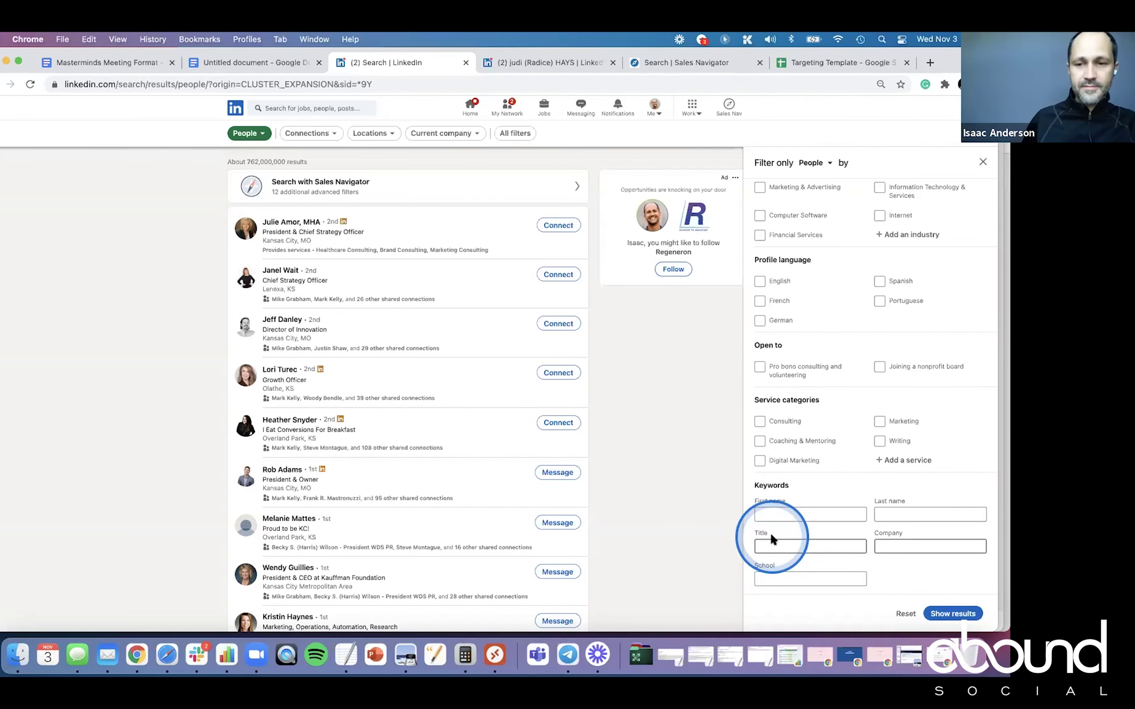
{"action": "scroll", "coordinate": [809, 494], "scroll_direction": "up", "scroll_amount": 1}
{"action": "scroll", "coordinate": [809, 494], "scroll_direction": "down", "scroll_amount": 1}
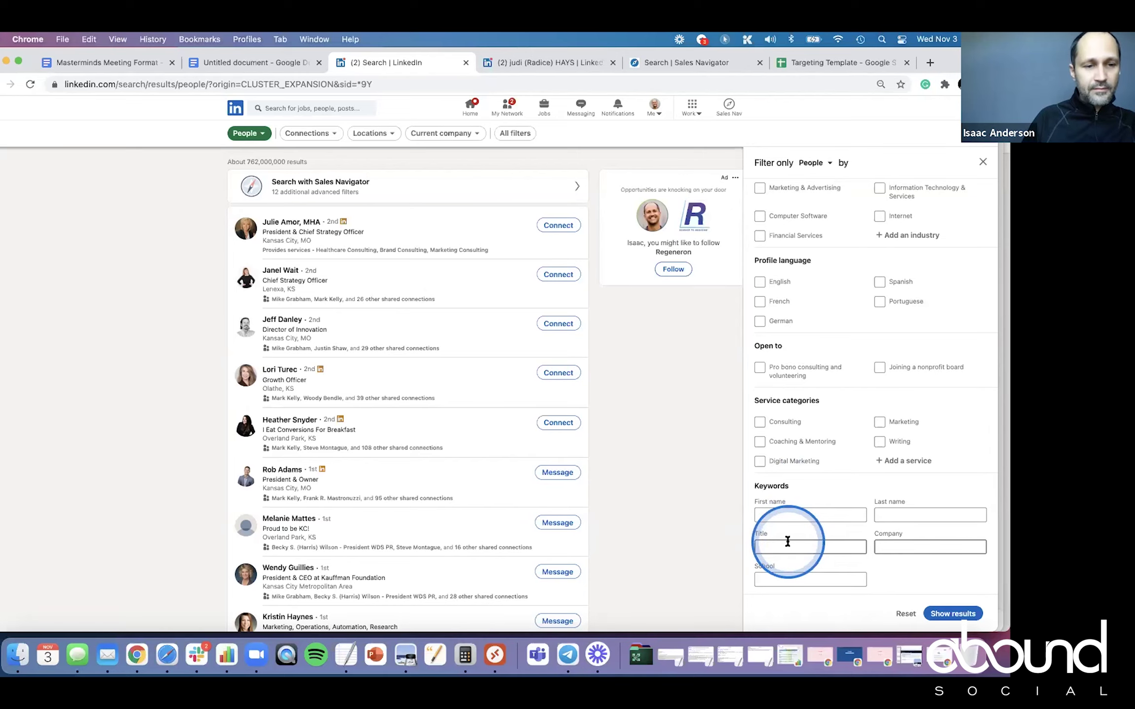
Review the School, Industry and Profile language filters, and return to the Company keyword field.
{"action": "scroll", "coordinate": [798, 473], "scroll_direction": "up", "scroll_amount": 5}
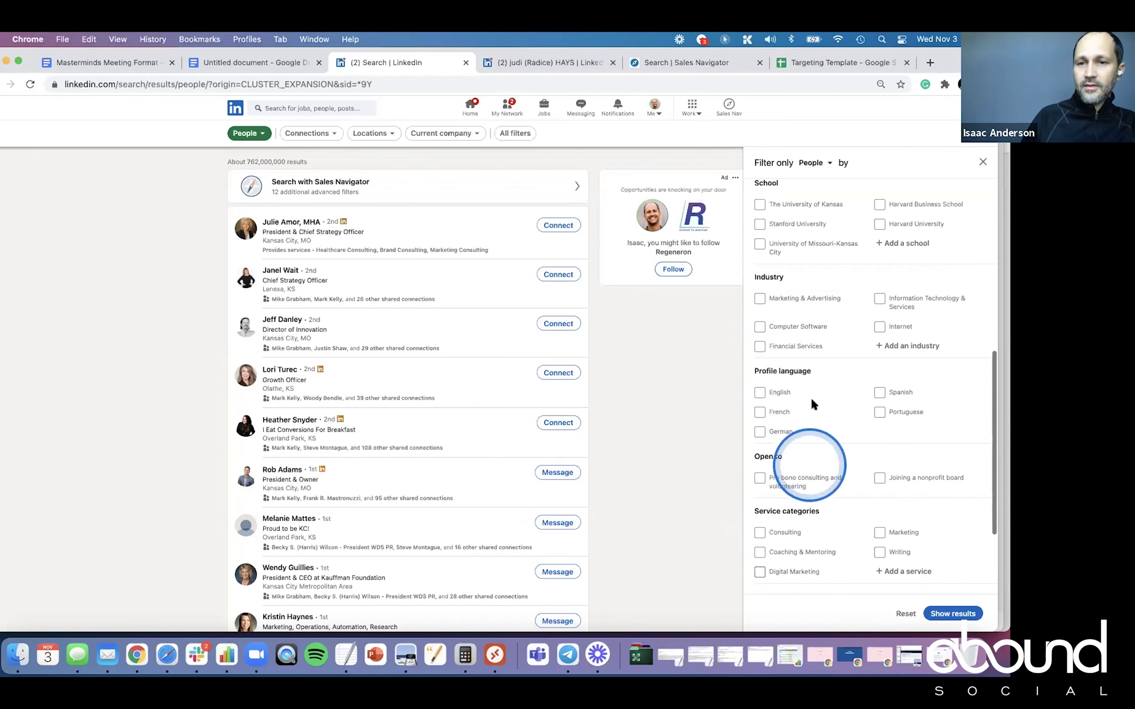
{"action": "scroll", "coordinate": [792, 336], "scroll_direction": "down", "scroll_amount": 2}
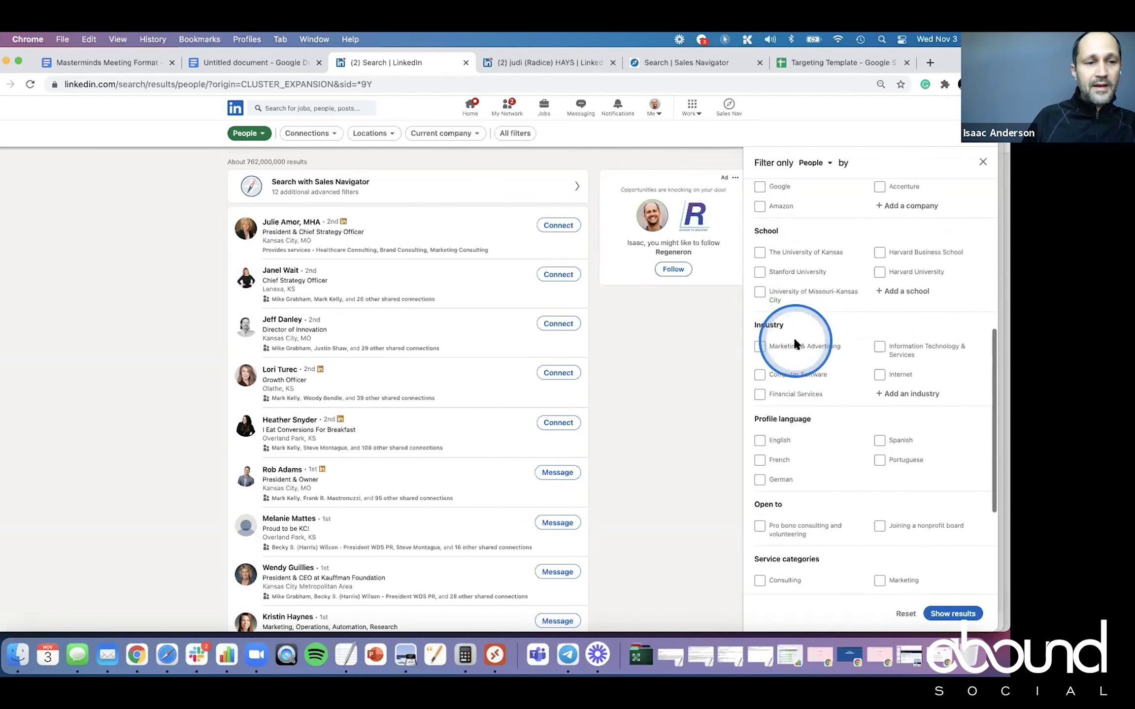
{"action": "scroll", "coordinate": [793, 335], "scroll_direction": "up", "scroll_amount": 3}
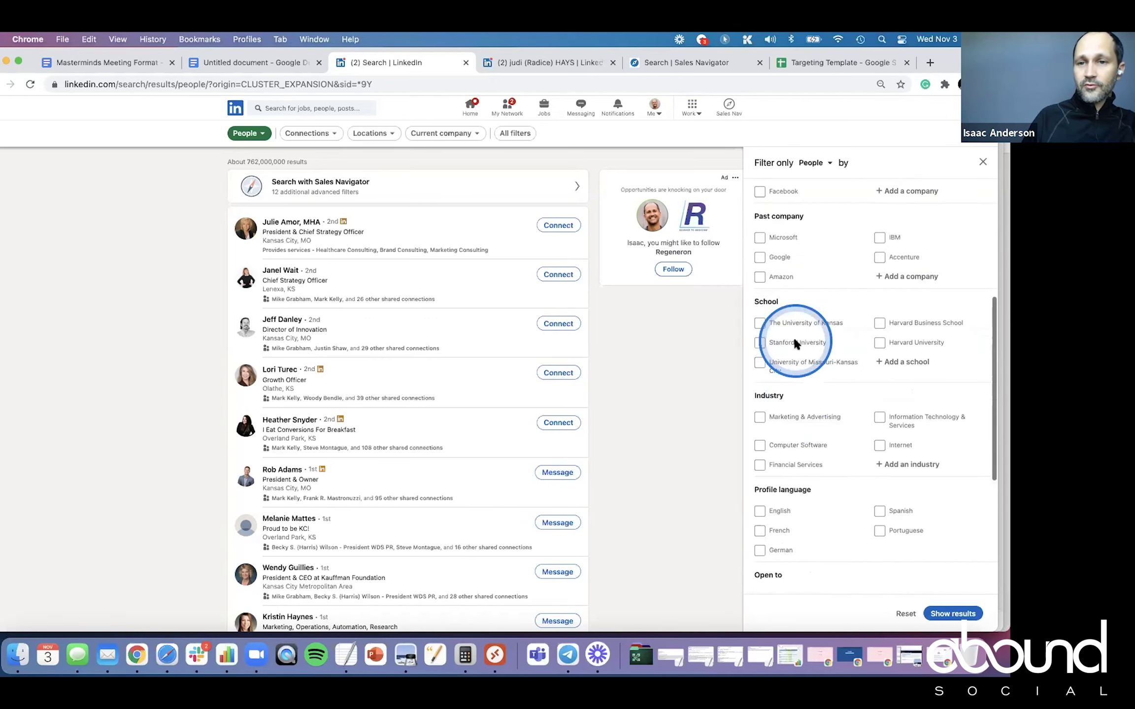
{"action": "scroll", "coordinate": [798, 415], "scroll_direction": "down", "scroll_amount": 7}
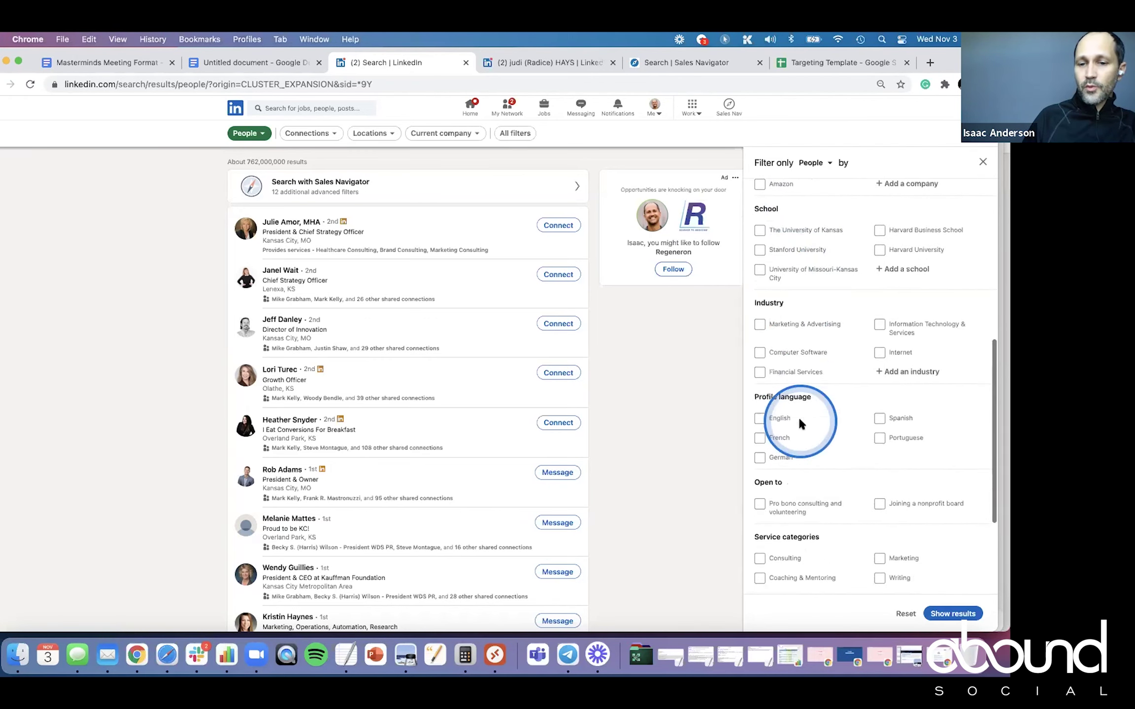
{"action": "left_click", "coordinate": [898, 545]}
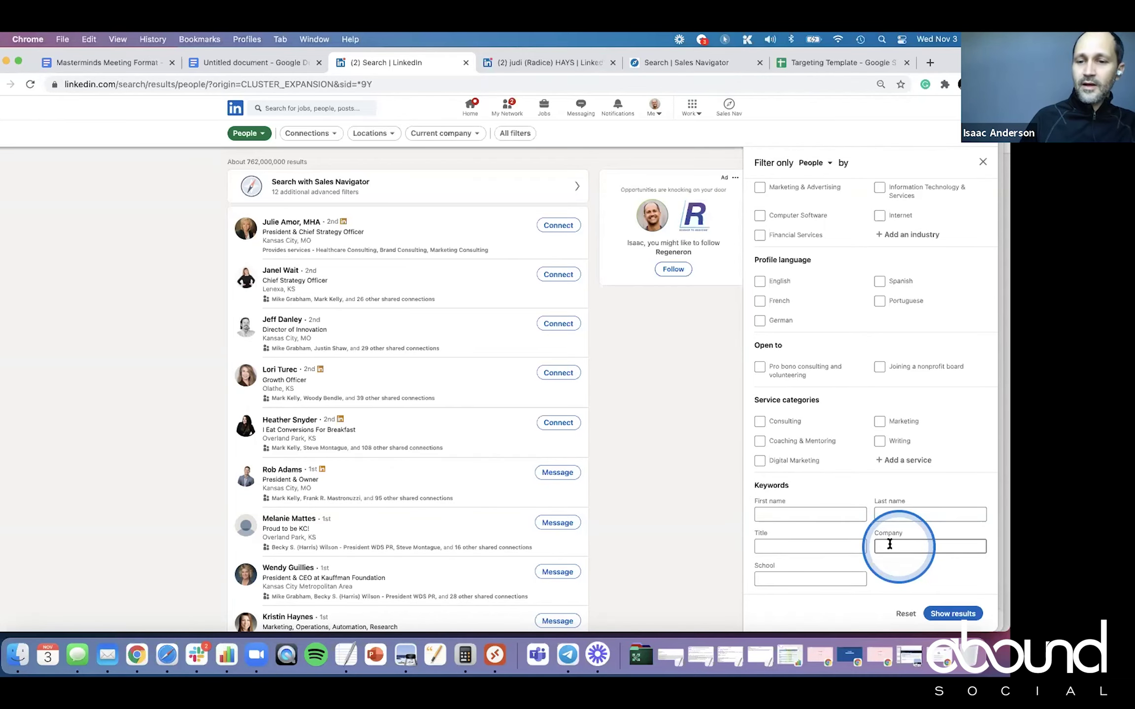
Compare the Title and Company keyword fields with the other people search filters, ending in the Title field.
{"action": "left_click", "coordinate": [769, 542]}
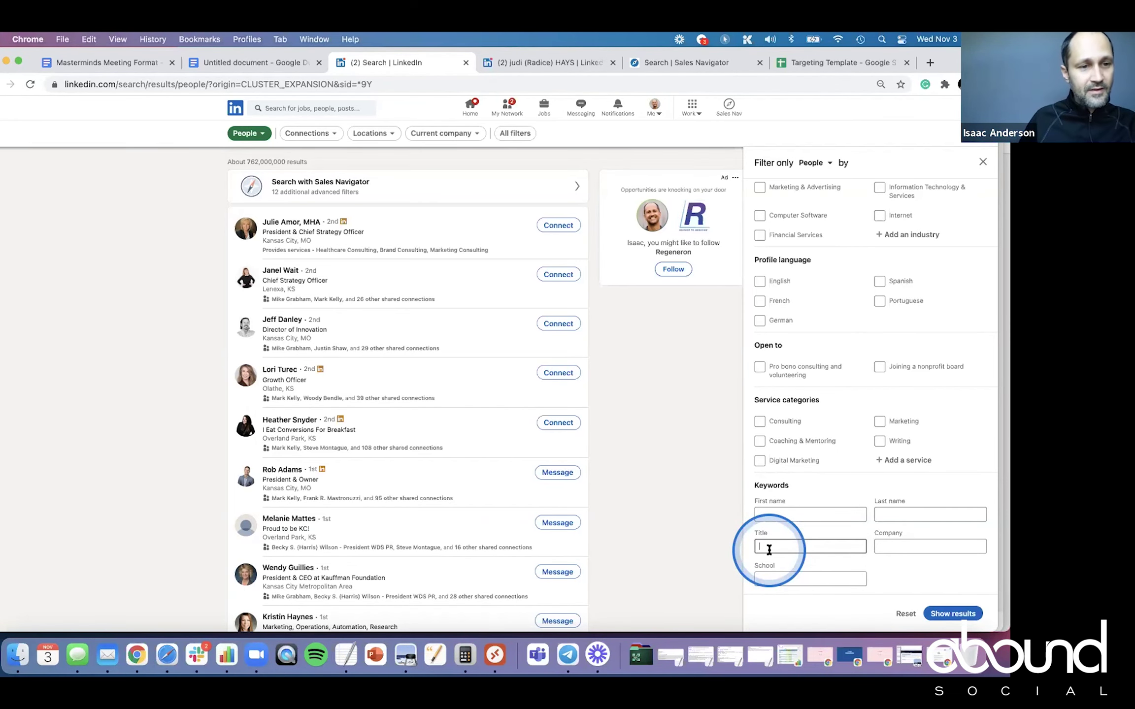
{"action": "left_click", "coordinate": [900, 543]}
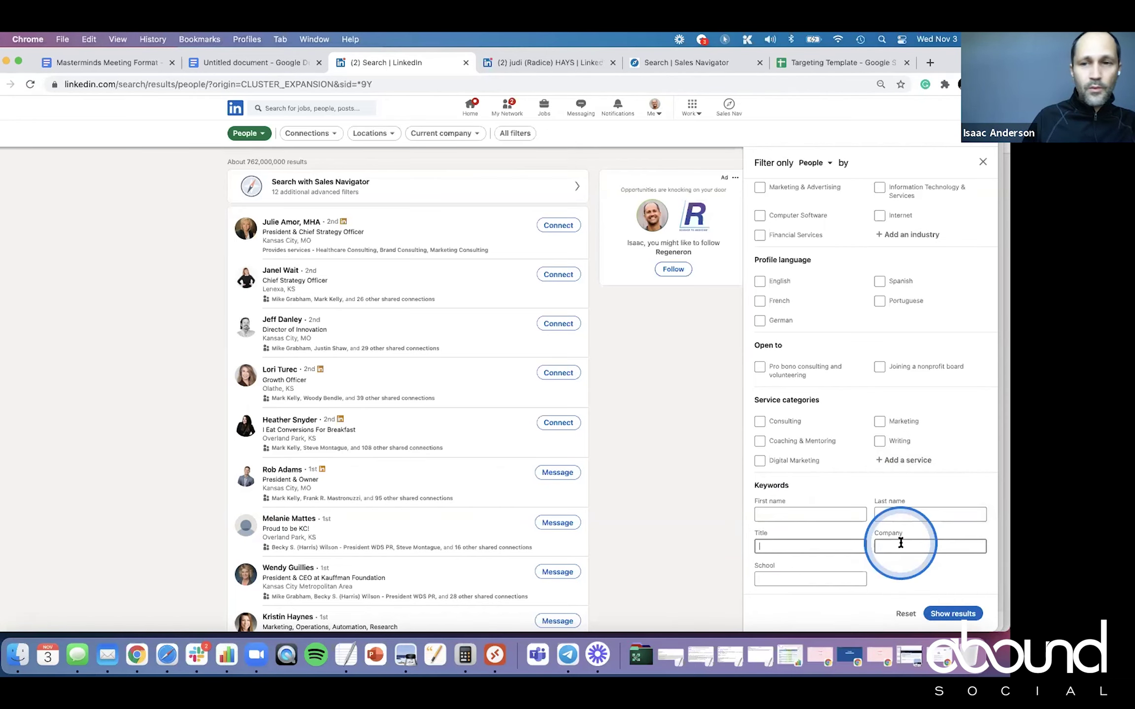
{"action": "scroll", "coordinate": [855, 413], "scroll_direction": "up", "scroll_amount": 5}
{"action": "scroll", "coordinate": [821, 403], "scroll_direction": "down", "scroll_amount": 5}
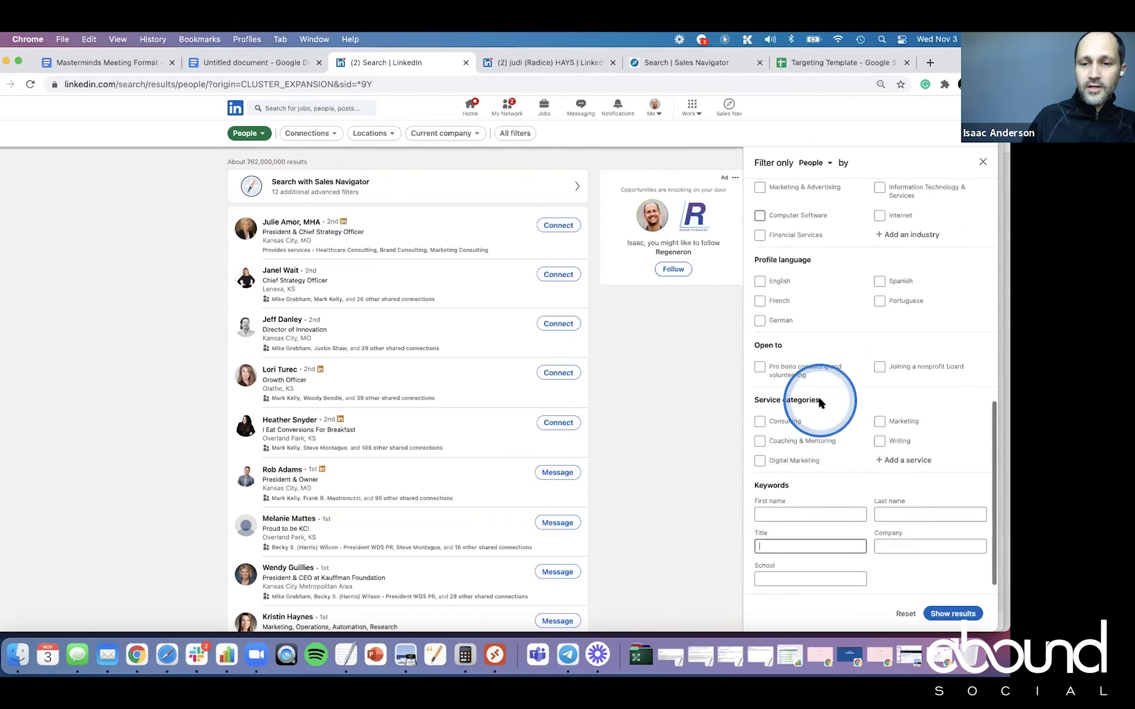
{"action": "left_click", "coordinate": [763, 536]}
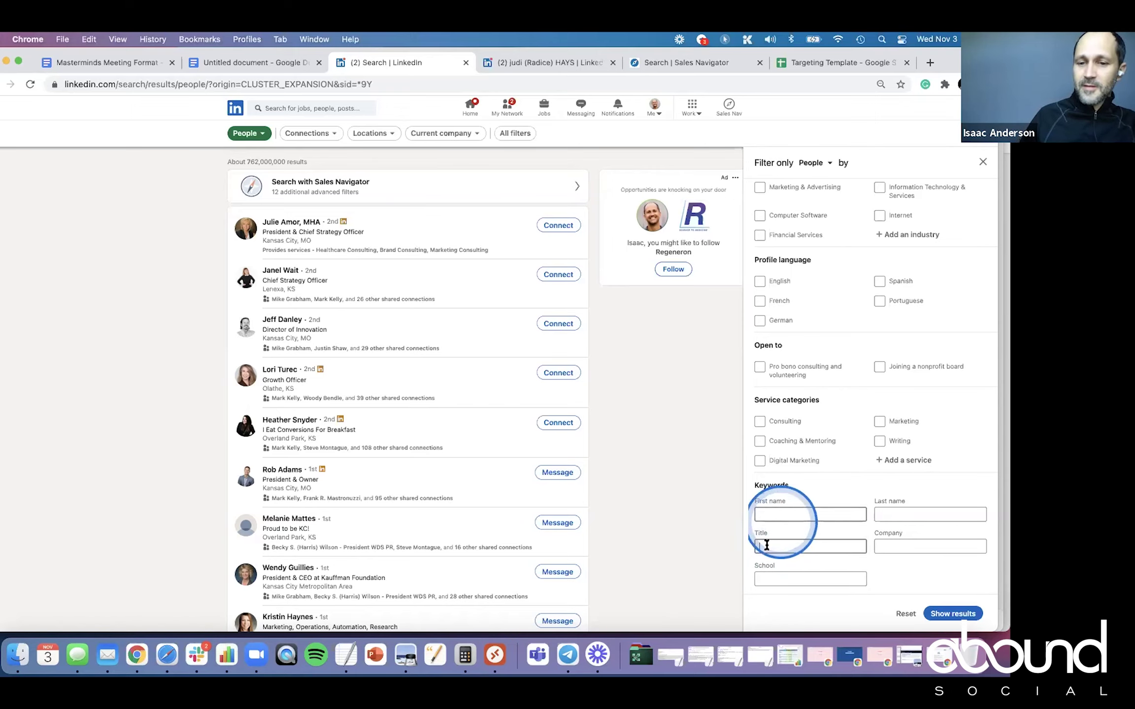
Compare the Title and Company keyword fields of the people search with the headline and company on the member's profile.
{"action": "scroll", "coordinate": [854, 390], "scroll_direction": "up", "scroll_amount": 3}
{"action": "scroll", "coordinate": [851, 349], "scroll_direction": "down", "scroll_amount": 3}
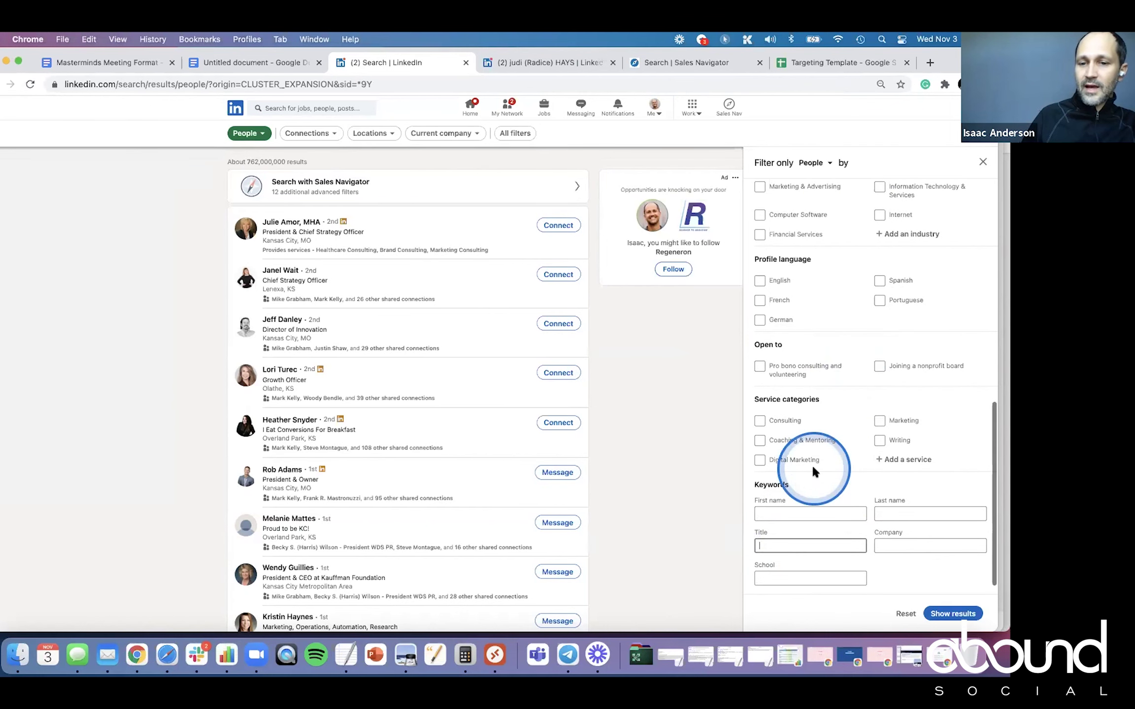
{"action": "left_click", "coordinate": [768, 543]}
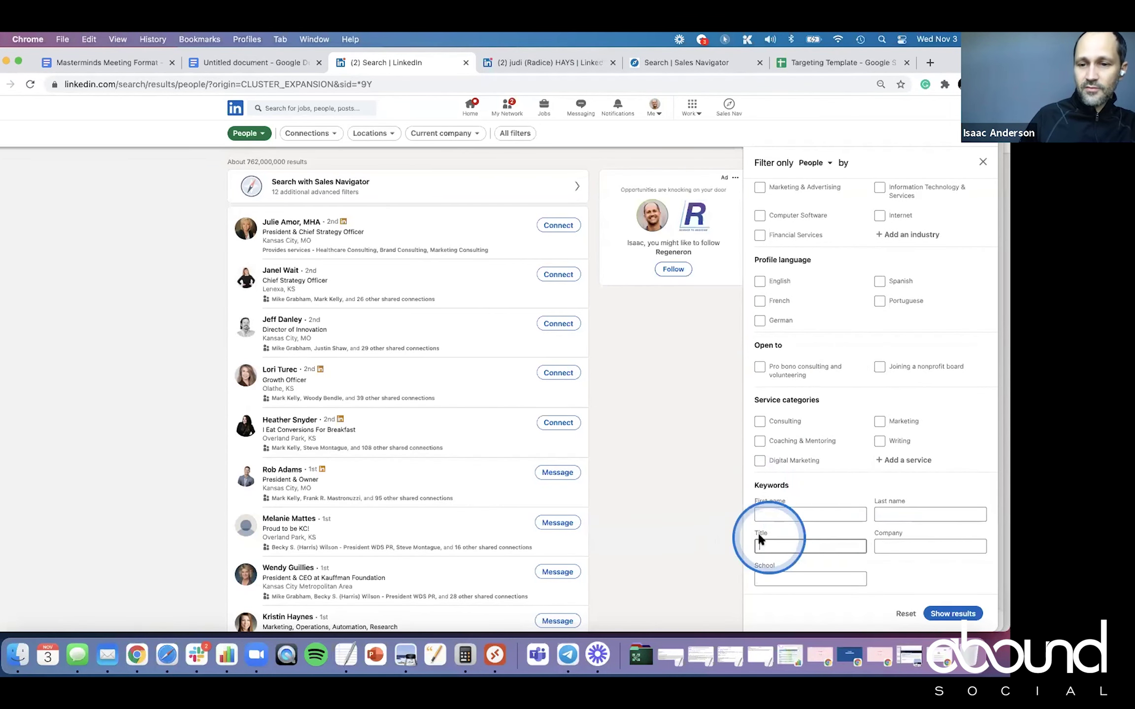
{"action": "left_click", "coordinate": [898, 544]}
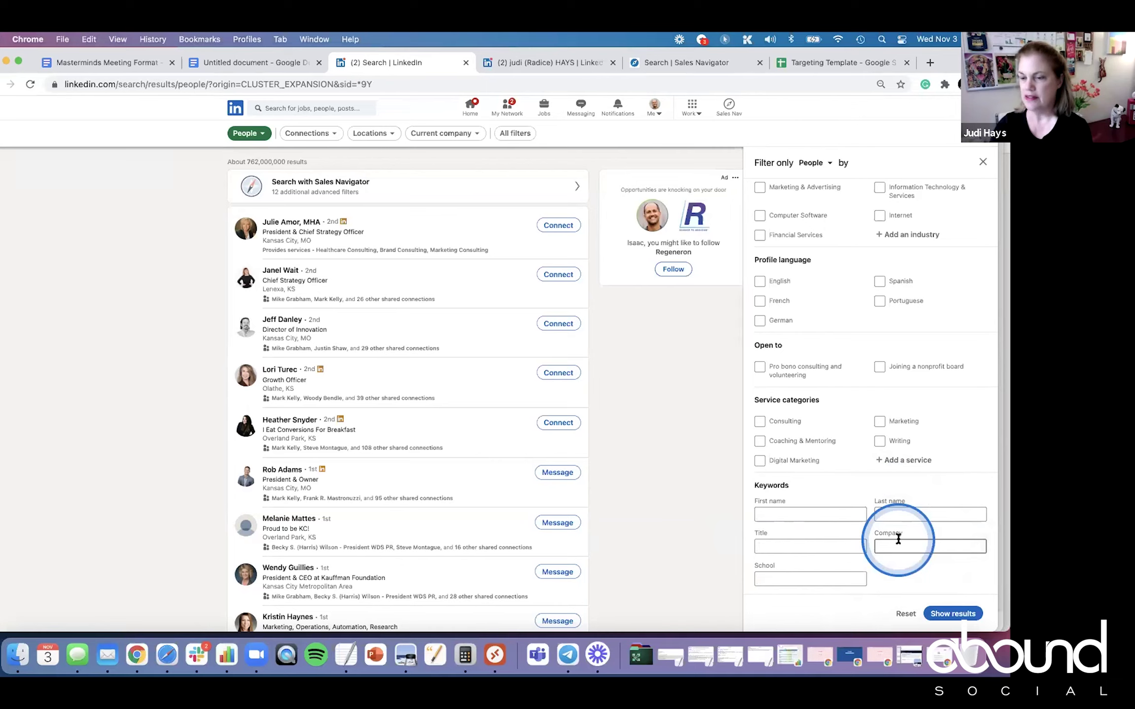
{"action": "key", "text": "ctrl+Tab"}
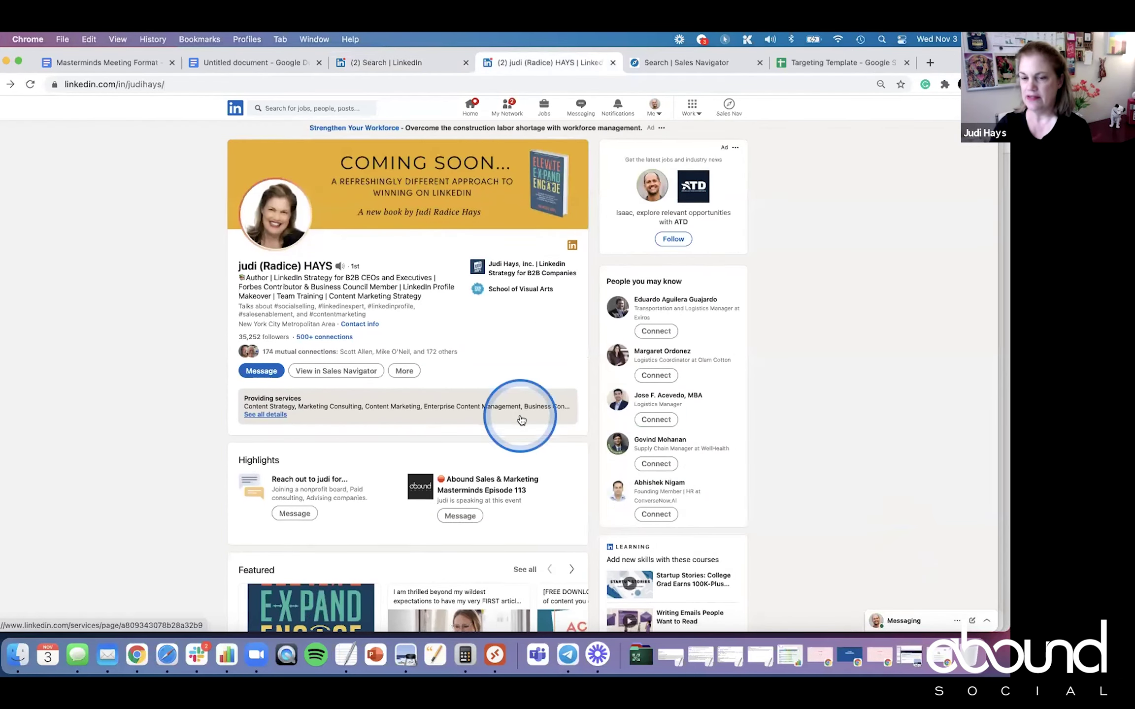
{"action": "scroll", "coordinate": [519, 417], "scroll_direction": "down", "scroll_amount": 3}
{"action": "scroll", "coordinate": [519, 415], "scroll_direction": "up", "scroll_amount": 2}
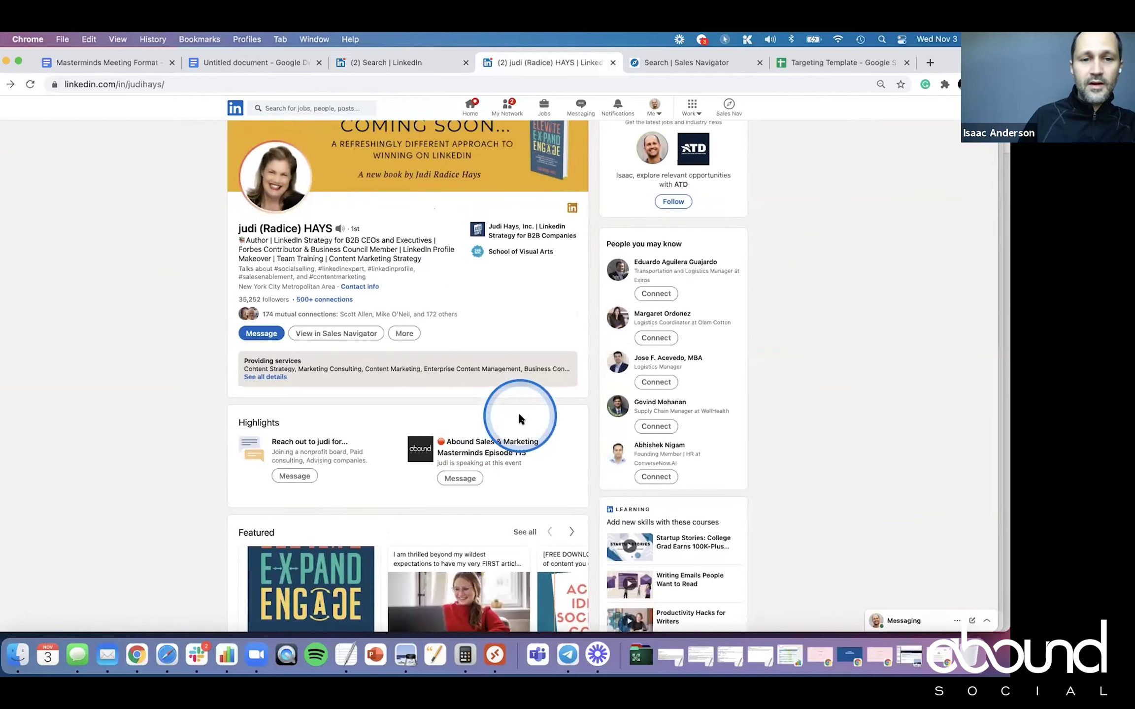
Compare the people search filters with Sales Navigator's top lead filters, including the Spotlights options.
{"action": "key", "text": "ctrl+Tab"}
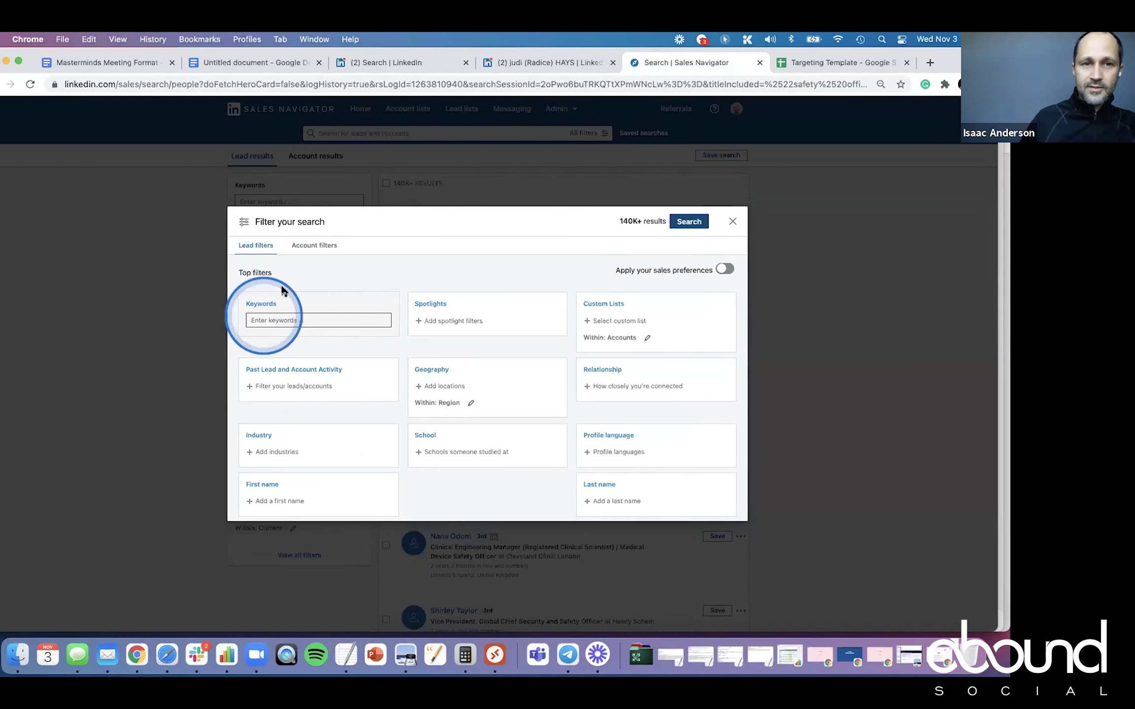
{"action": "left_click", "coordinate": [353, 60]}
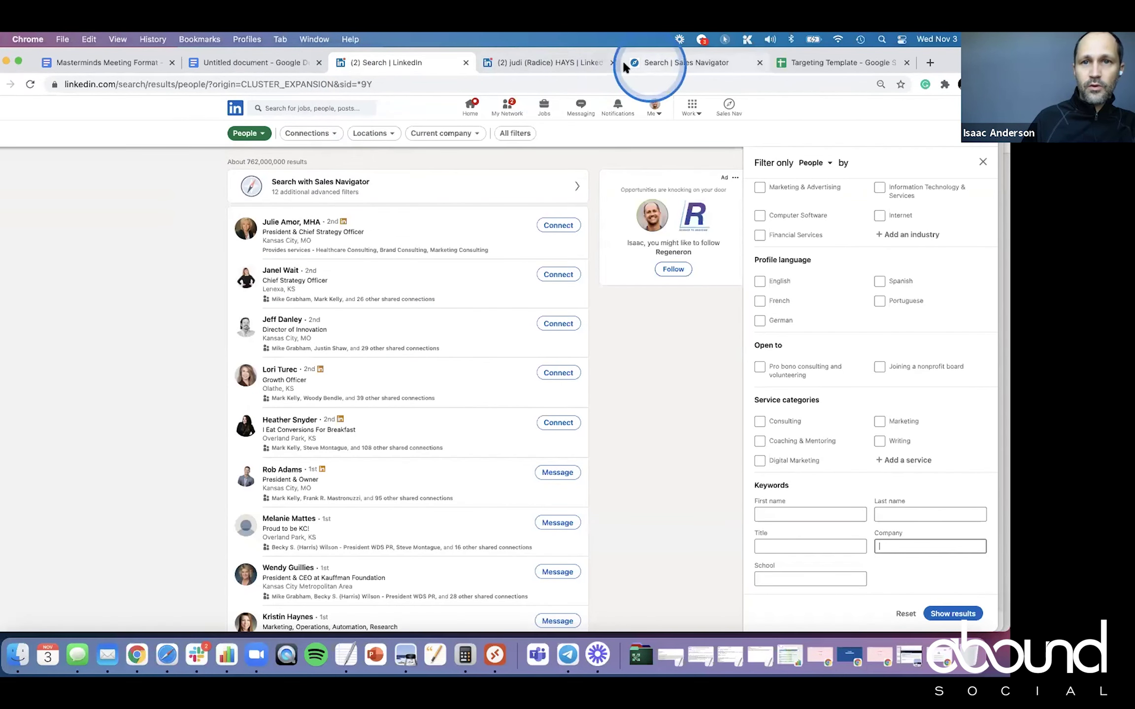
{"action": "left_click", "coordinate": [658, 63]}
{"action": "scroll", "coordinate": [446, 335], "scroll_direction": "down", "scroll_amount": 2}
{"action": "scroll", "coordinate": [466, 296], "scroll_direction": "up", "scroll_amount": 2}
{"action": "left_click", "coordinate": [458, 325]}
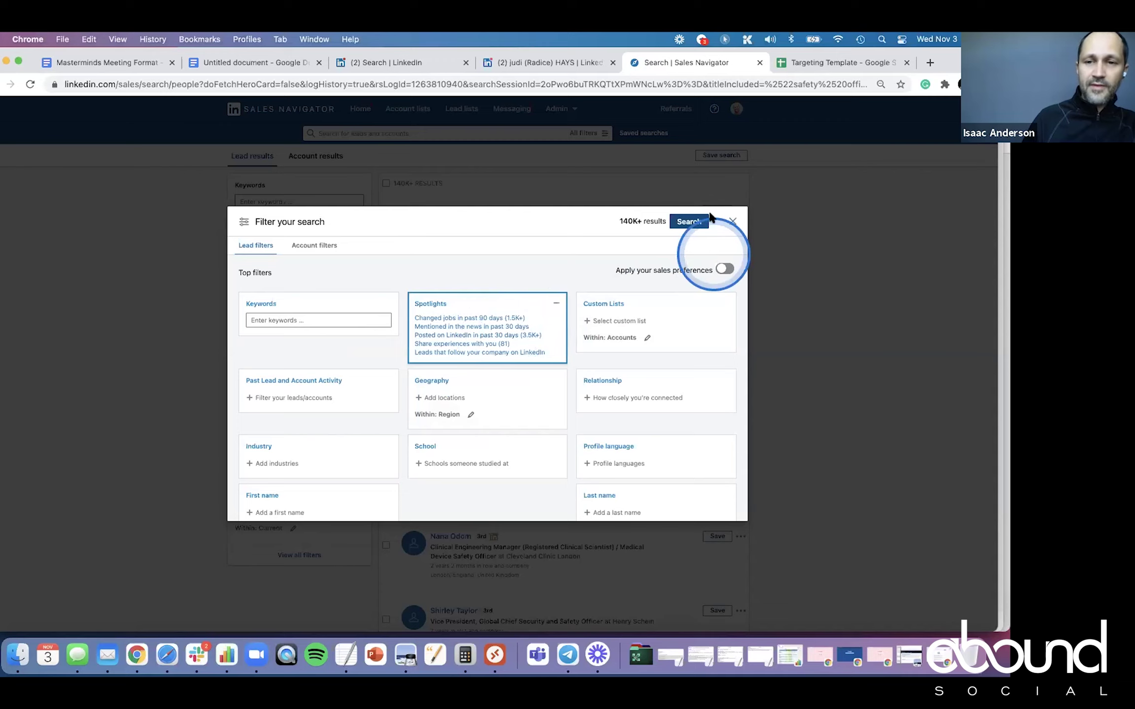
{"action": "left_click", "coordinate": [556, 302]}
{"action": "scroll", "coordinate": [551, 266], "scroll_direction": "down", "scroll_amount": 3}
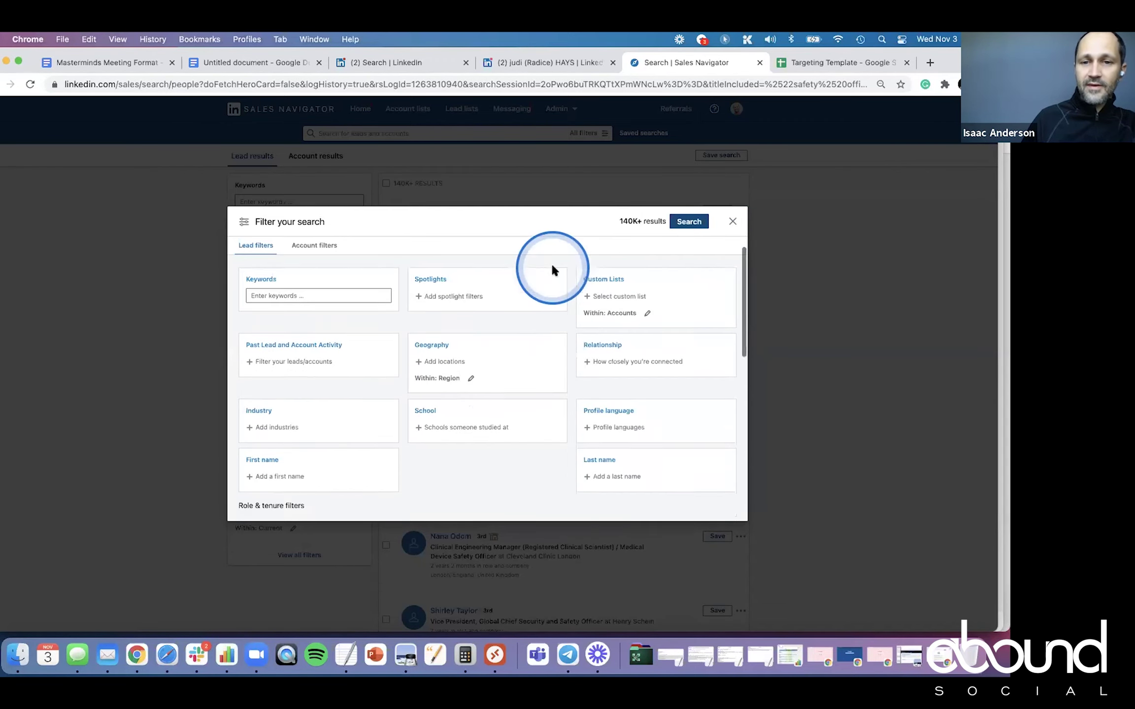
{"action": "scroll", "coordinate": [571, 345], "scroll_direction": "up", "scroll_amount": 3}
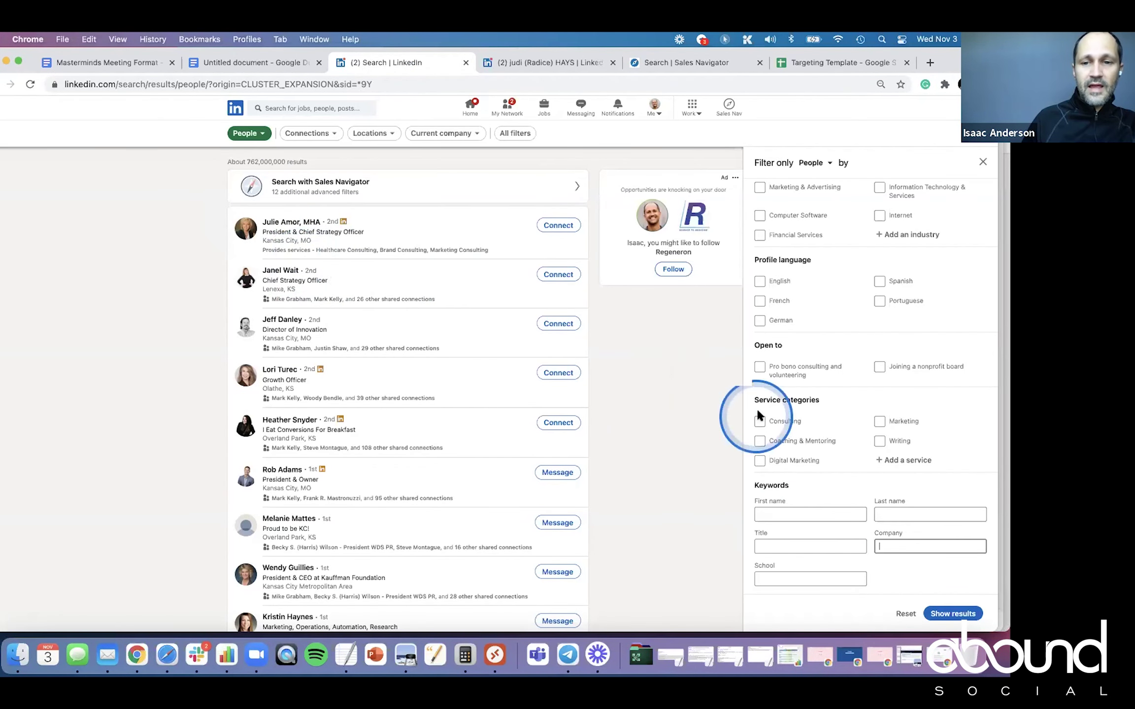
Review the people search filters again, and examine Sales Navigator's role, tenure and company filters for leads.
{"action": "scroll", "coordinate": [831, 260], "scroll_direction": "up", "scroll_amount": 5}
{"action": "scroll", "coordinate": [829, 392], "scroll_direction": "down", "scroll_amount": 5}
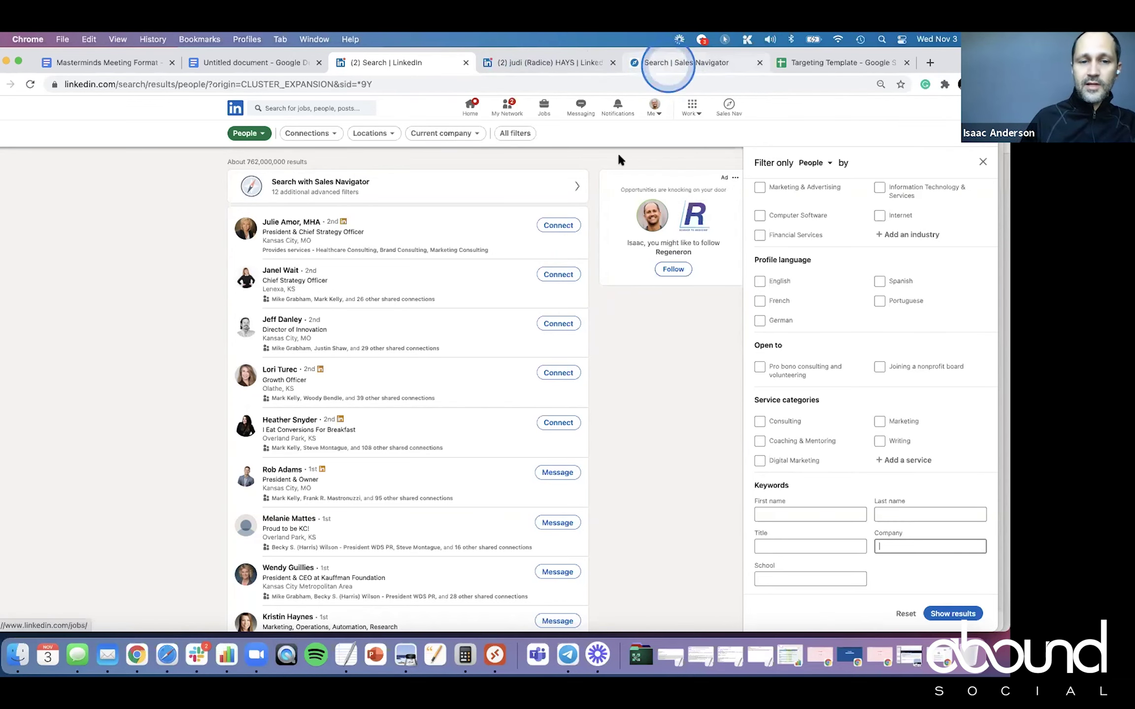
{"action": "left_click", "coordinate": [666, 63]}
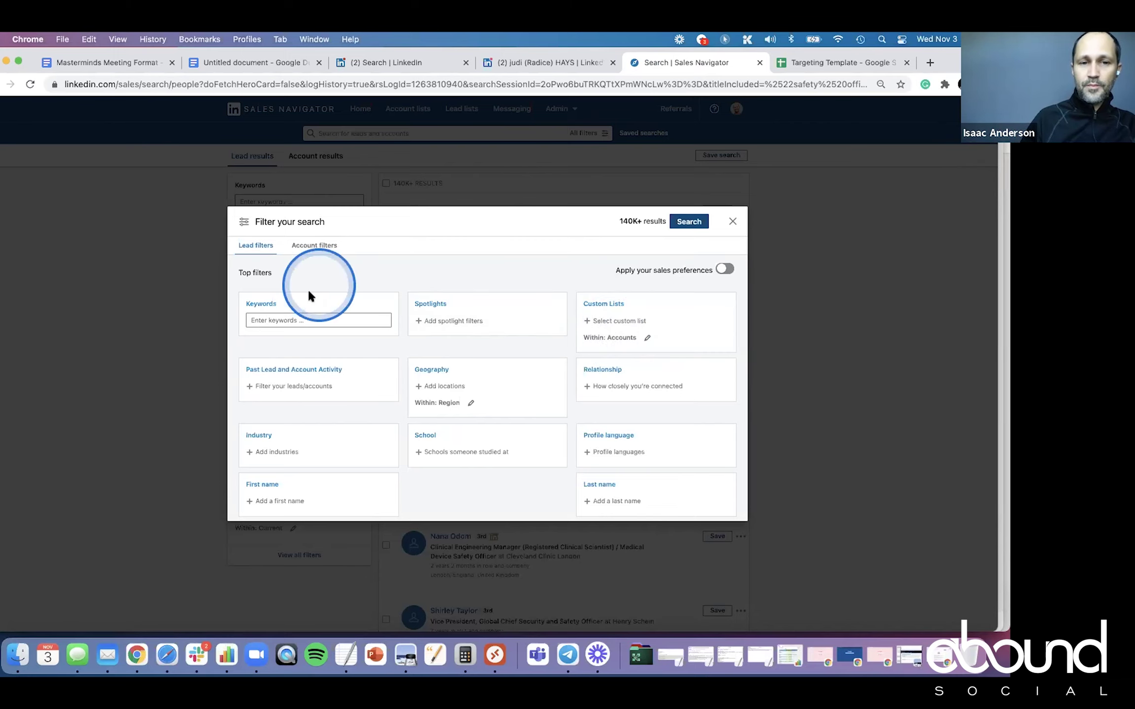
{"action": "scroll", "coordinate": [677, 335], "scroll_direction": "down", "scroll_amount": 2}
{"action": "scroll", "coordinate": [677, 335], "scroll_direction": "down", "scroll_amount": 2}
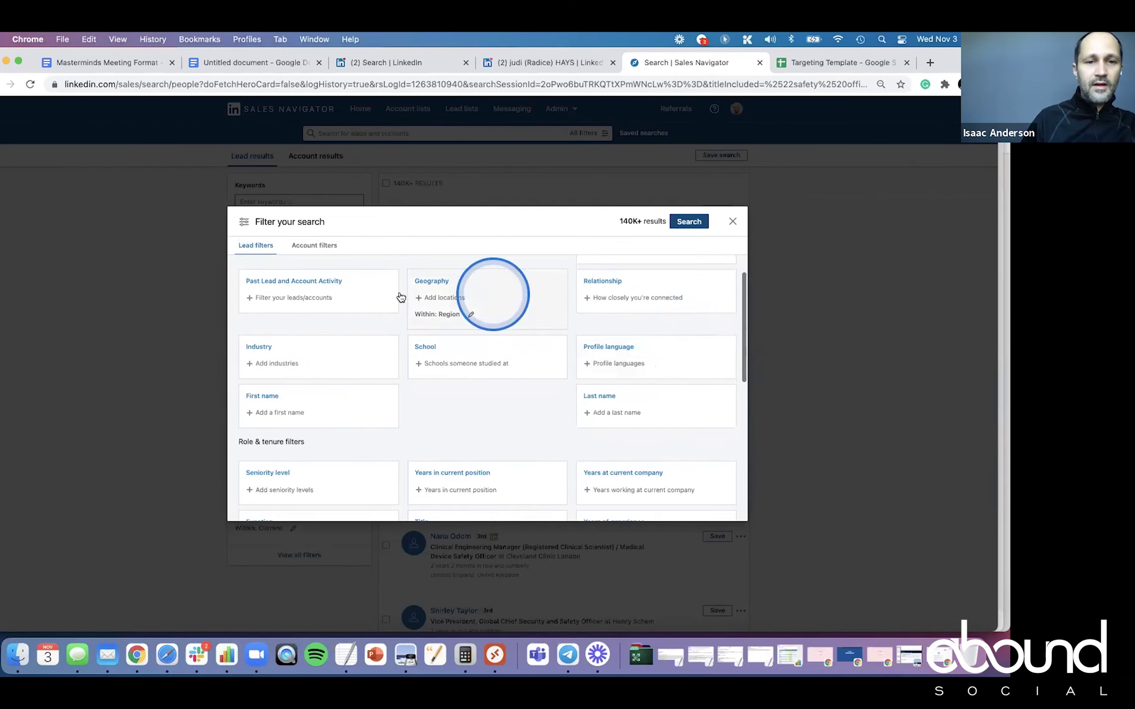
{"action": "scroll", "coordinate": [537, 375], "scroll_direction": "down", "scroll_amount": 6}
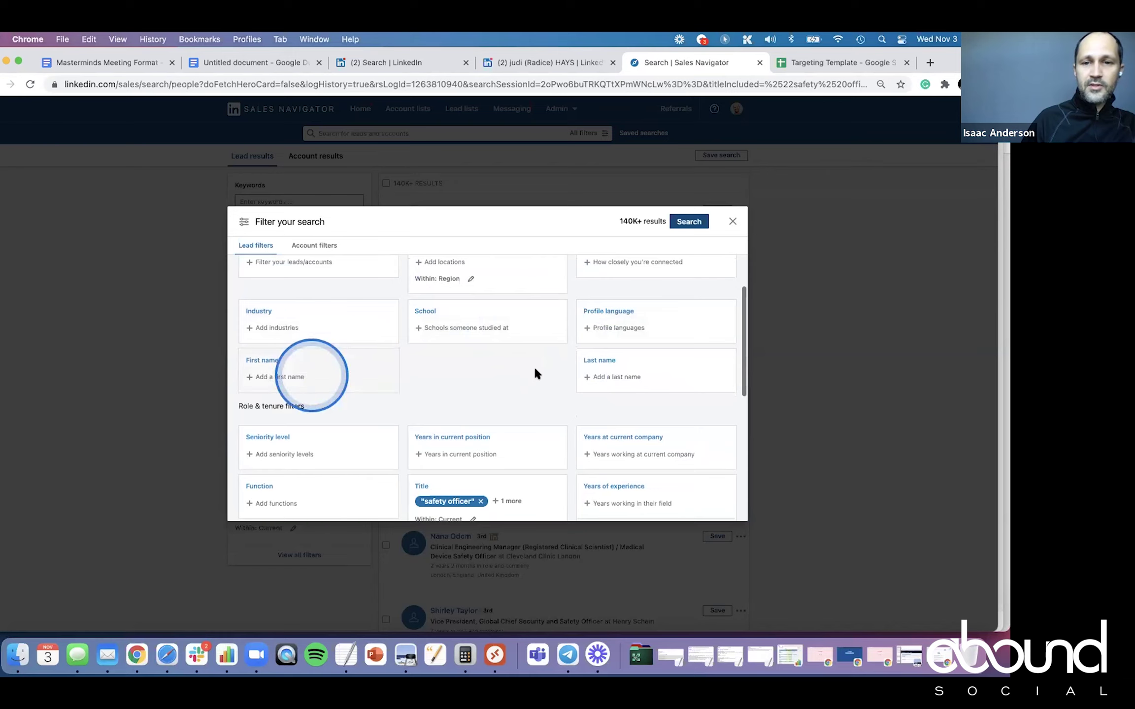
{"action": "scroll", "coordinate": [311, 319], "scroll_direction": "up", "scroll_amount": 1}
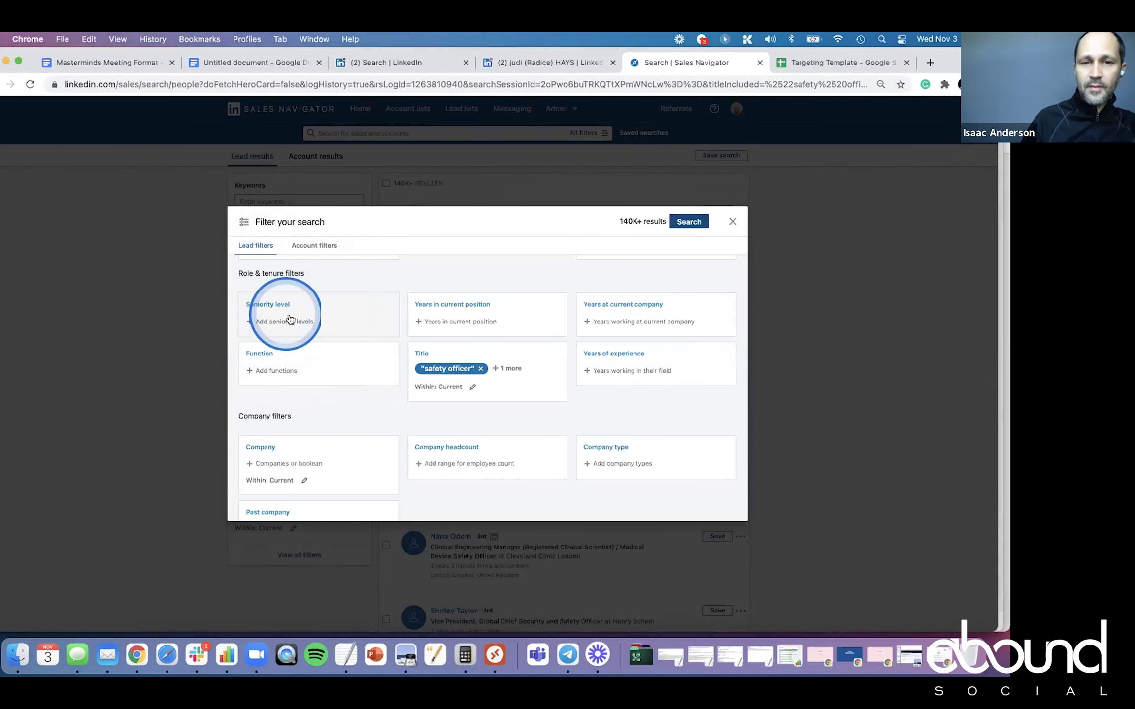
{"action": "scroll", "coordinate": [286, 315], "scroll_direction": "down", "scroll_amount": 1}
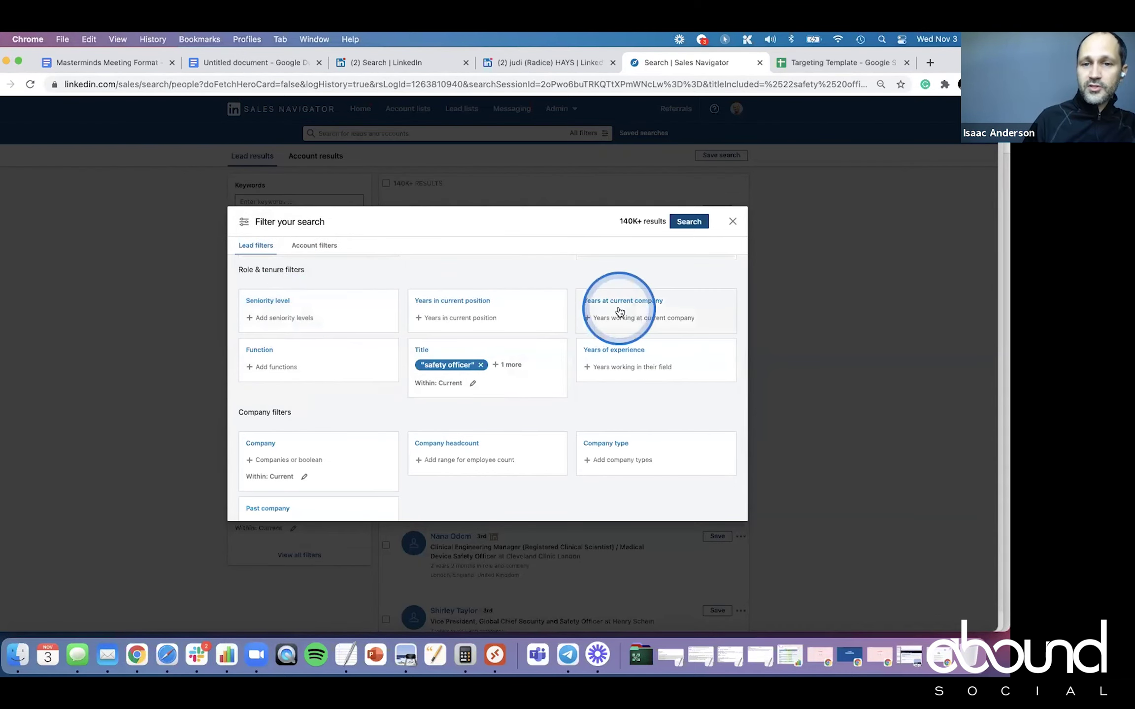
{"action": "scroll", "coordinate": [591, 315], "scroll_direction": "down", "scroll_amount": 3}
{"action": "scroll", "coordinate": [583, 315], "scroll_direction": "up", "scroll_amount": 3}
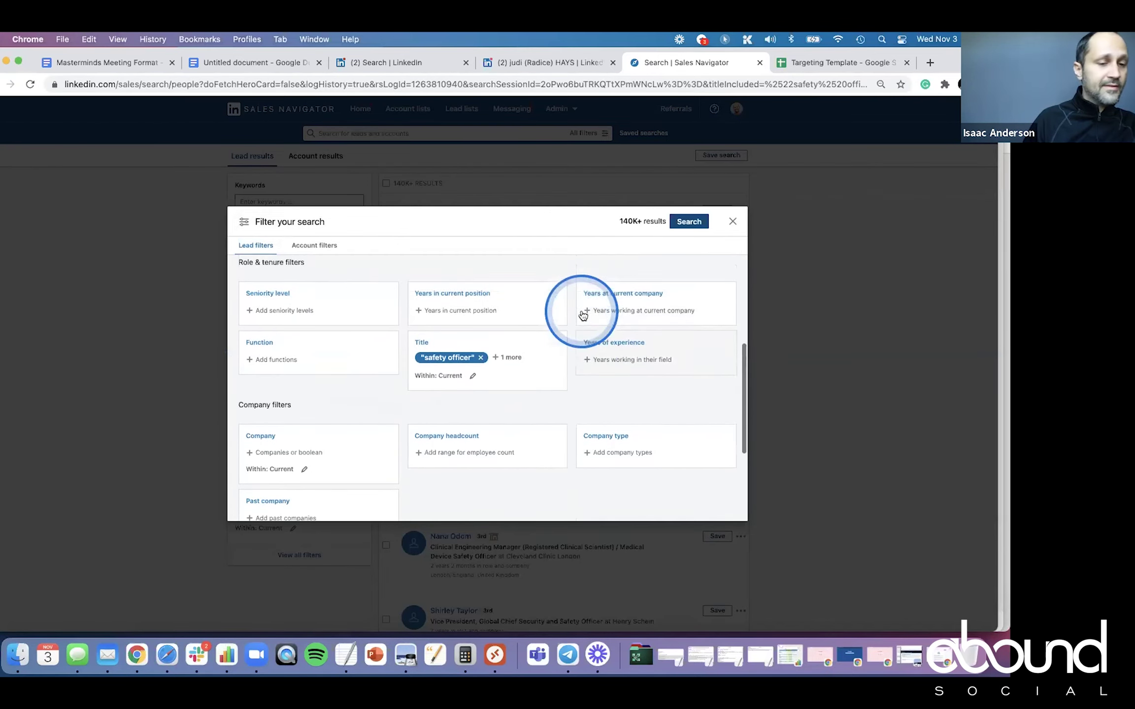
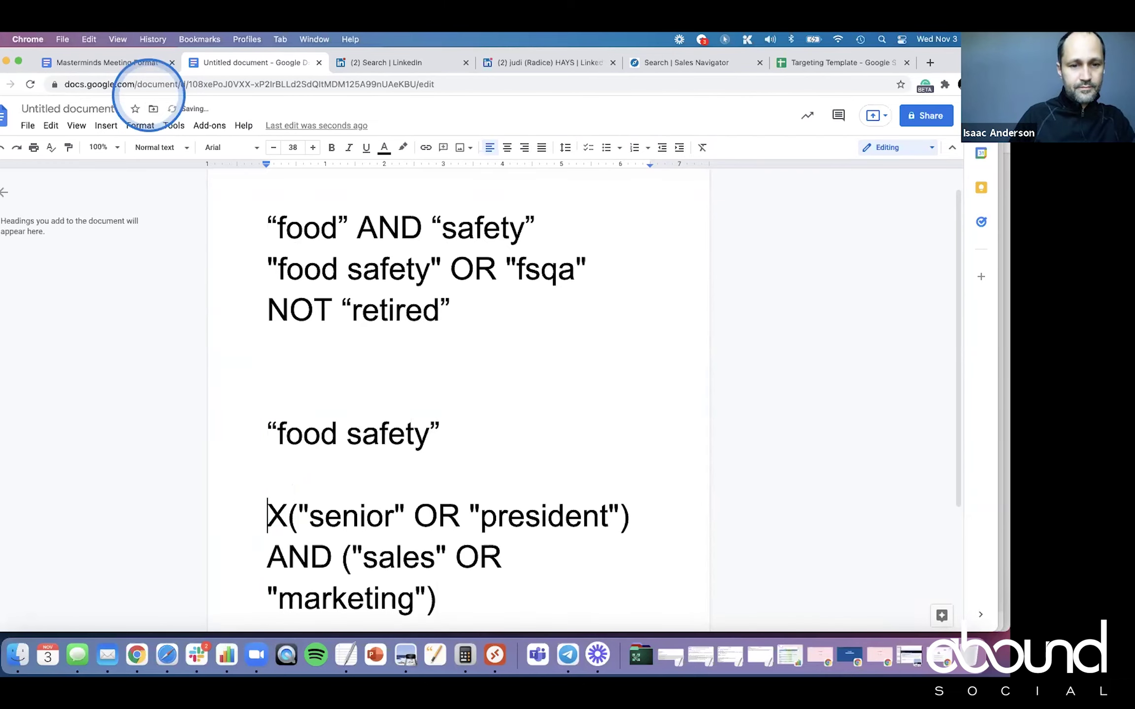
In the Boolean examples document, delete the stray X before ("senior" OR "president") and highlight that group in light yellow.
{"action": "key", "text": "BackSpace"}
{"action": "scroll", "coordinate": [552, 329], "scroll_direction": "down", "scroll_amount": 3}
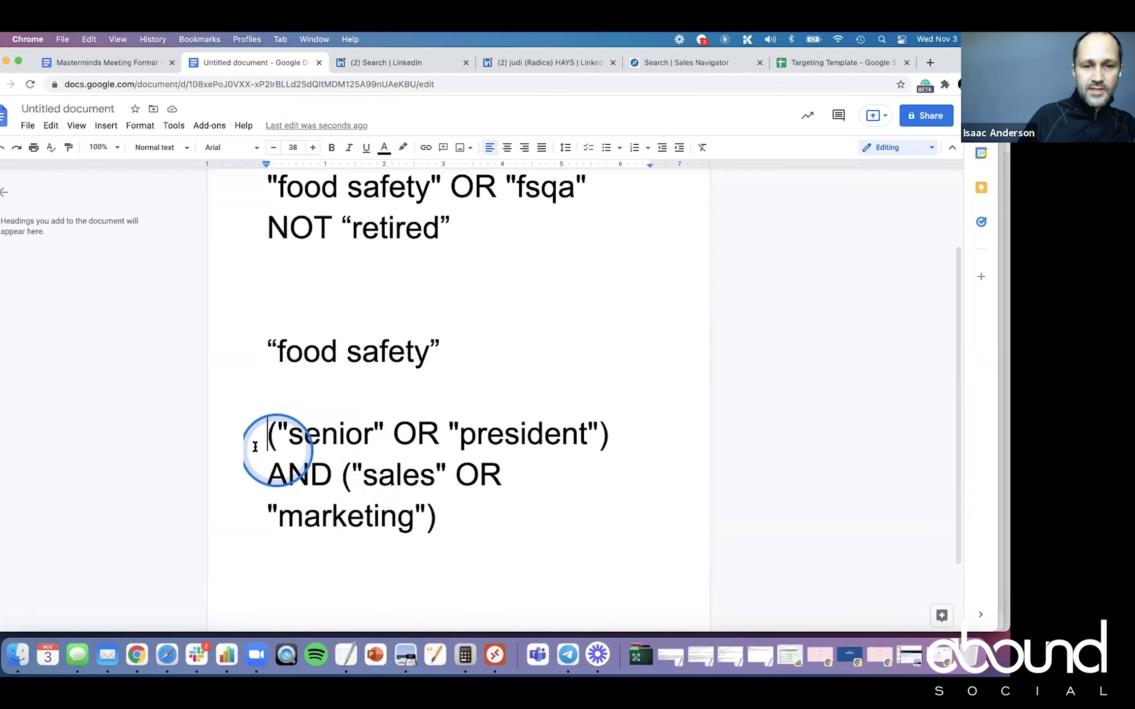
{"action": "left_click", "coordinate": [637, 437]}
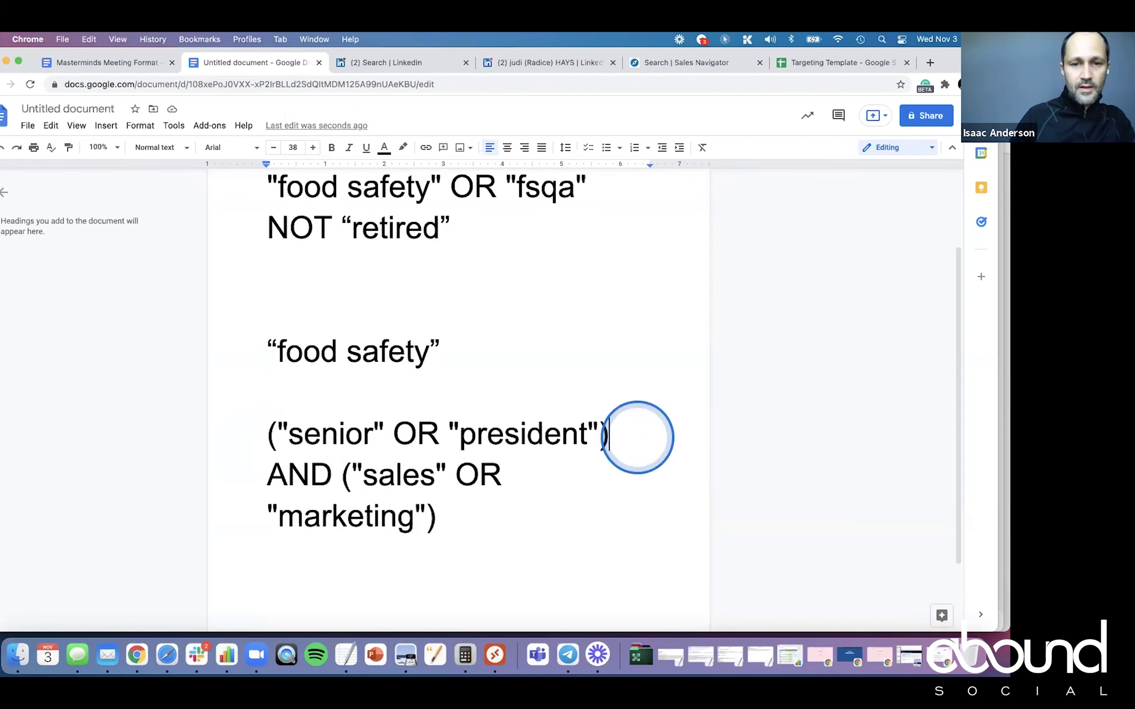
{"action": "key", "text": "super+shift+Left"}
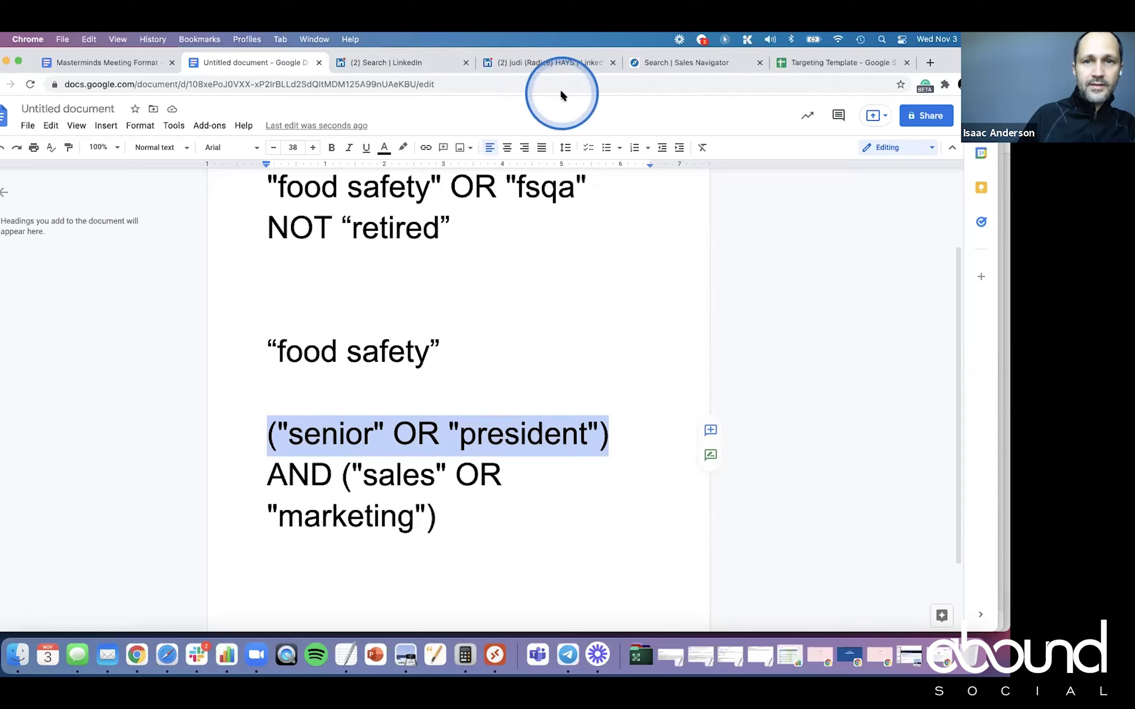
{"action": "left_click", "coordinate": [401, 148]}
{"action": "left_click", "coordinate": [447, 218]}
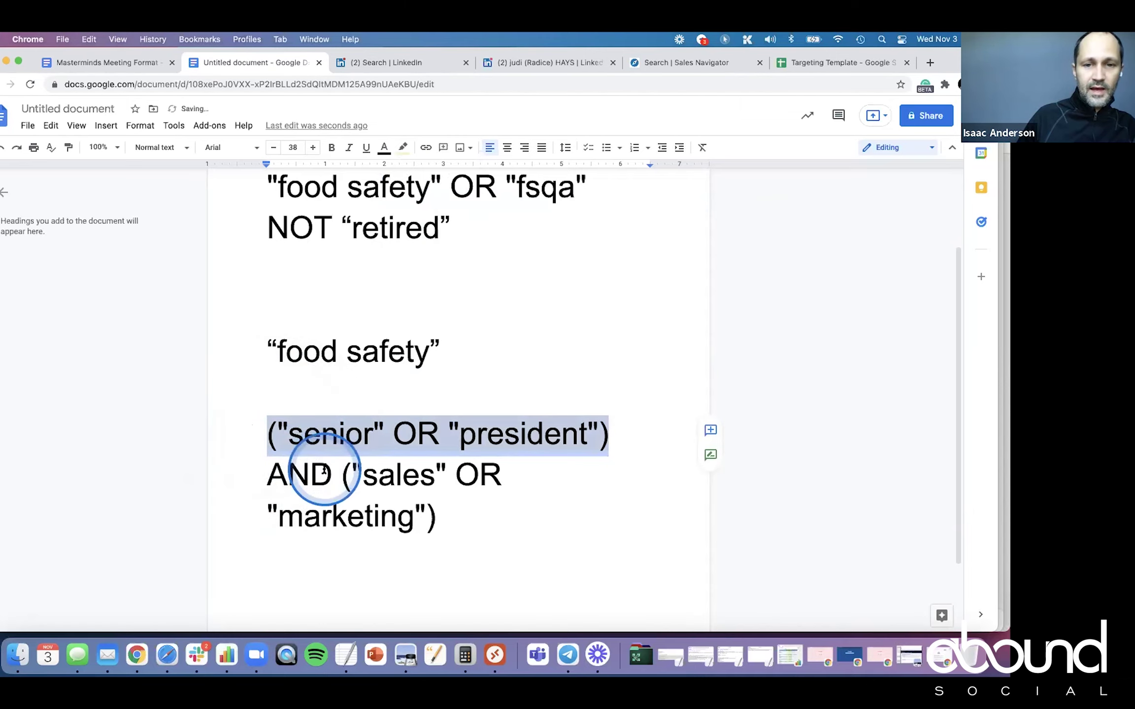
Highlight the ("sales" OR "marketing") group in the same light yellow, leaving out the AND before it.
{"action": "left_click", "coordinate": [324, 471]}
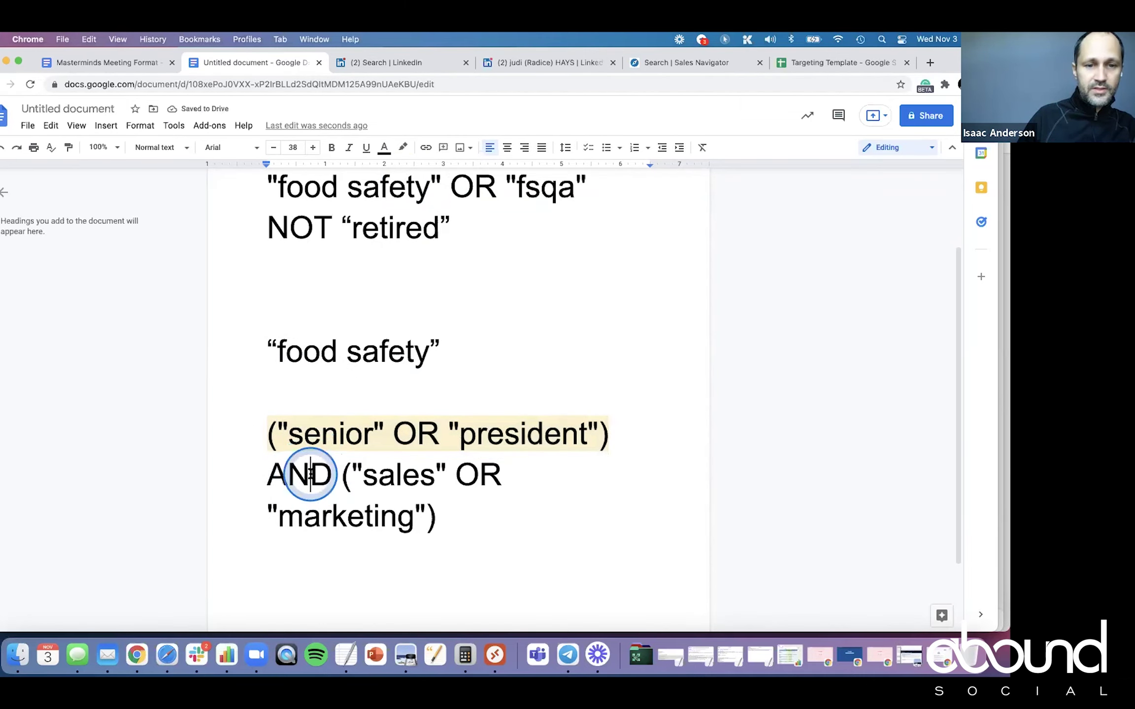
{"action": "double_click", "coordinate": [306, 475]}
{"action": "left_click", "coordinate": [342, 475]}
{"action": "key", "text": "shift+Down"}
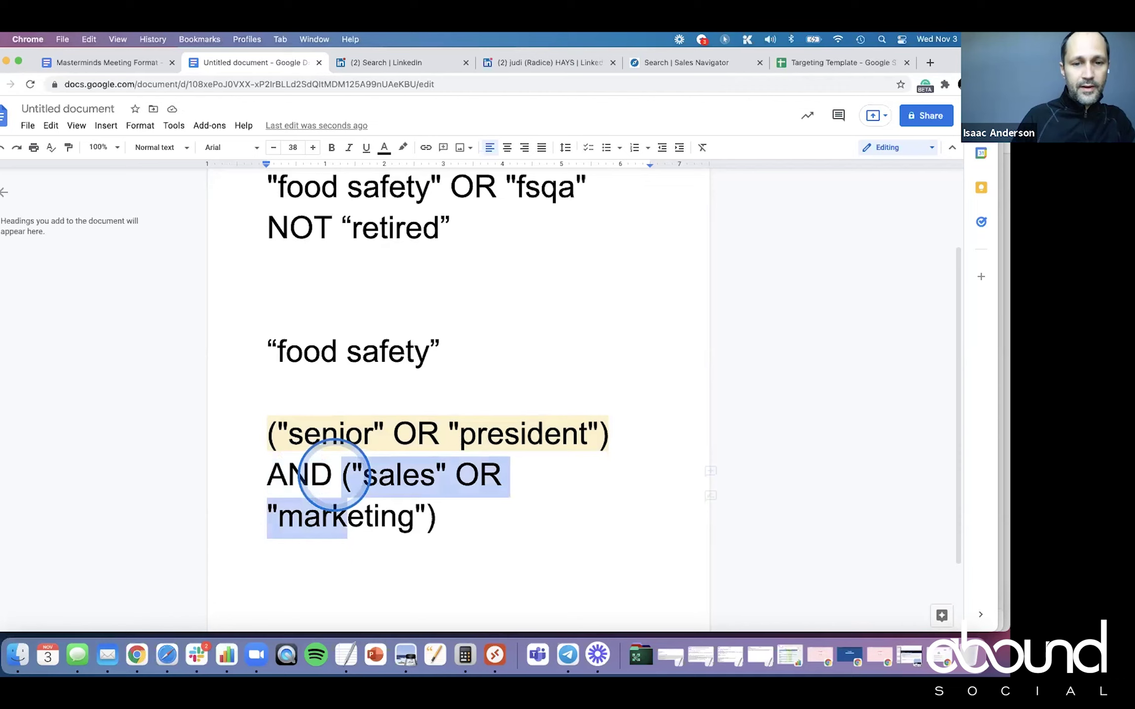
{"action": "key", "text": "shift+End"}
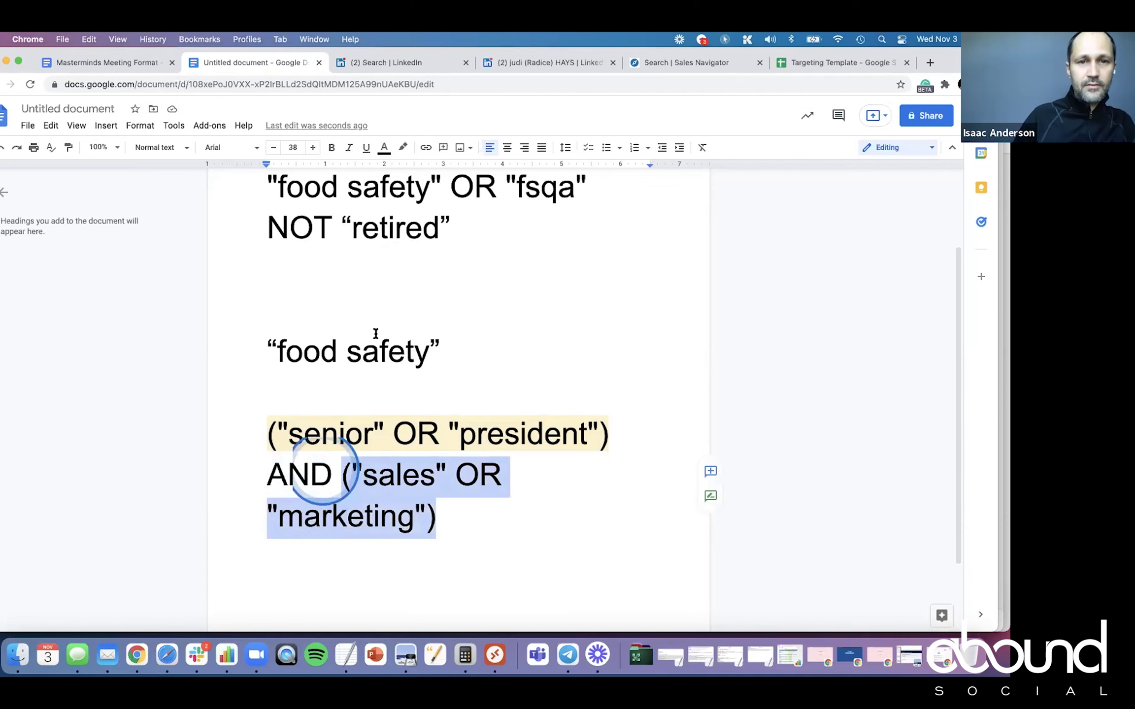
{"action": "left_click", "coordinate": [402, 147]}
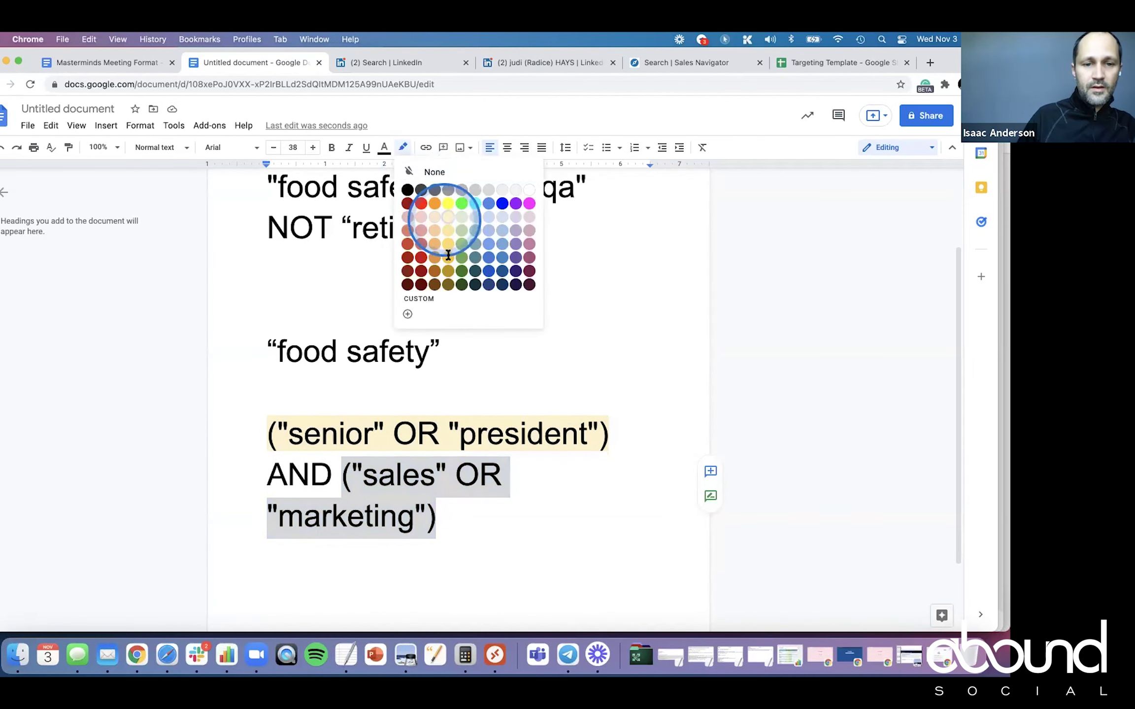
{"action": "left_click", "coordinate": [448, 217]}
{"action": "left_click", "coordinate": [302, 475]}
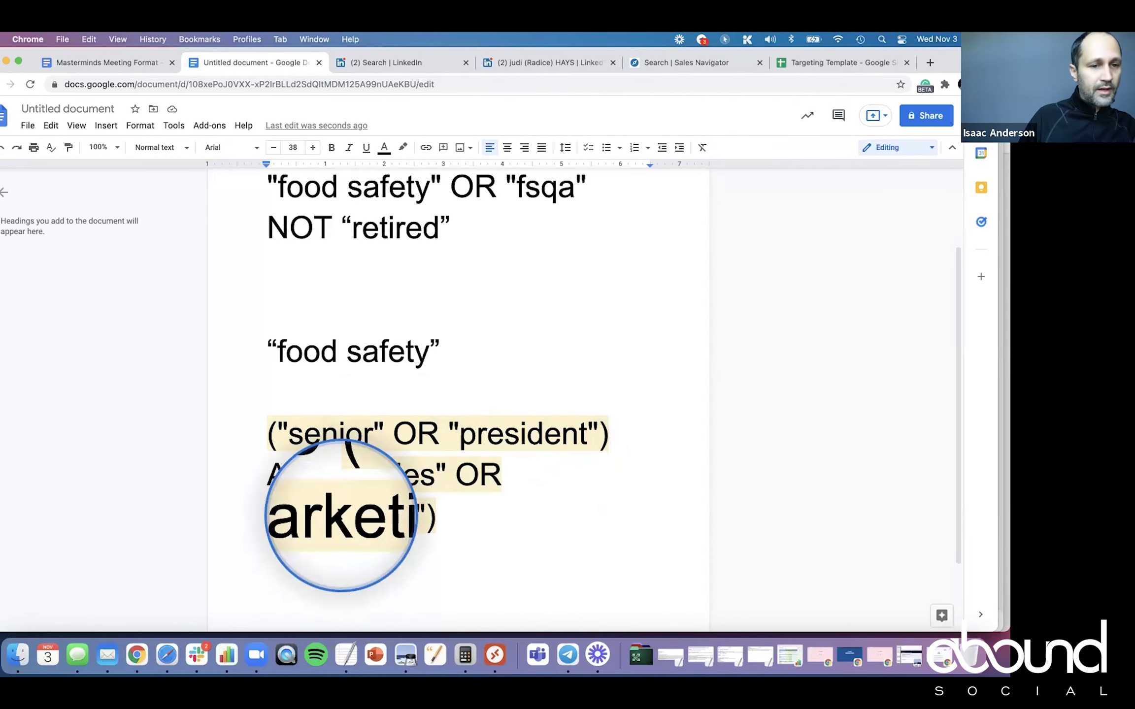
{"action": "left_click", "coordinate": [437, 515]}
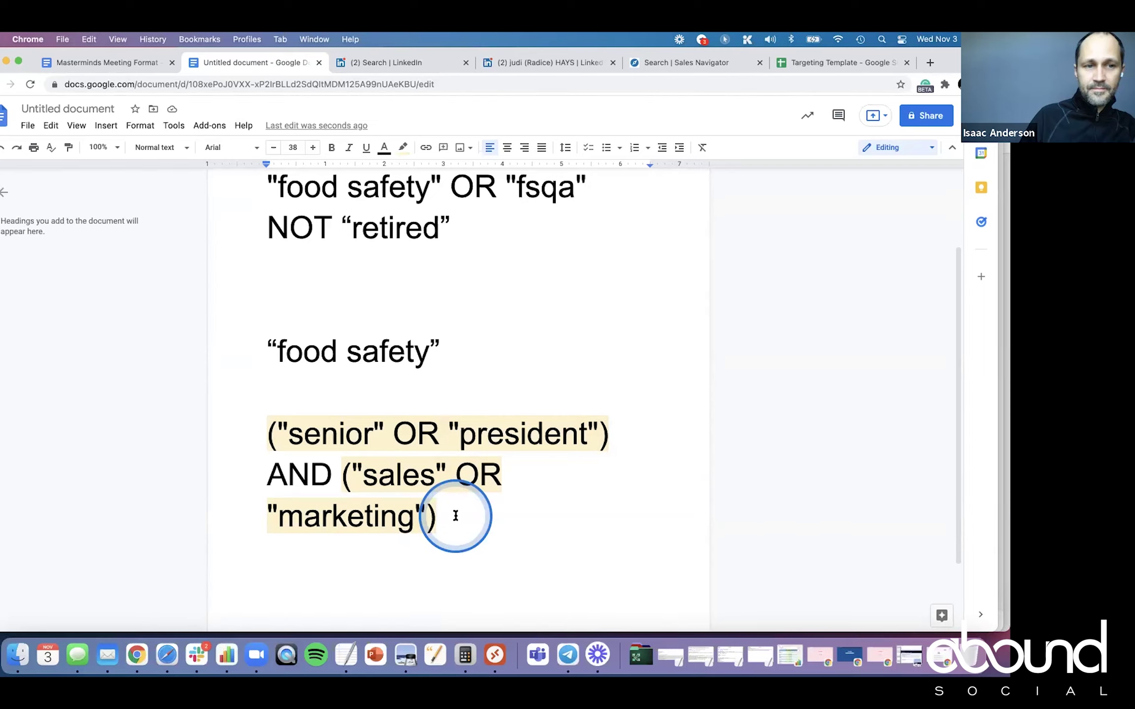
{"action": "left_click", "coordinate": [428, 359]}
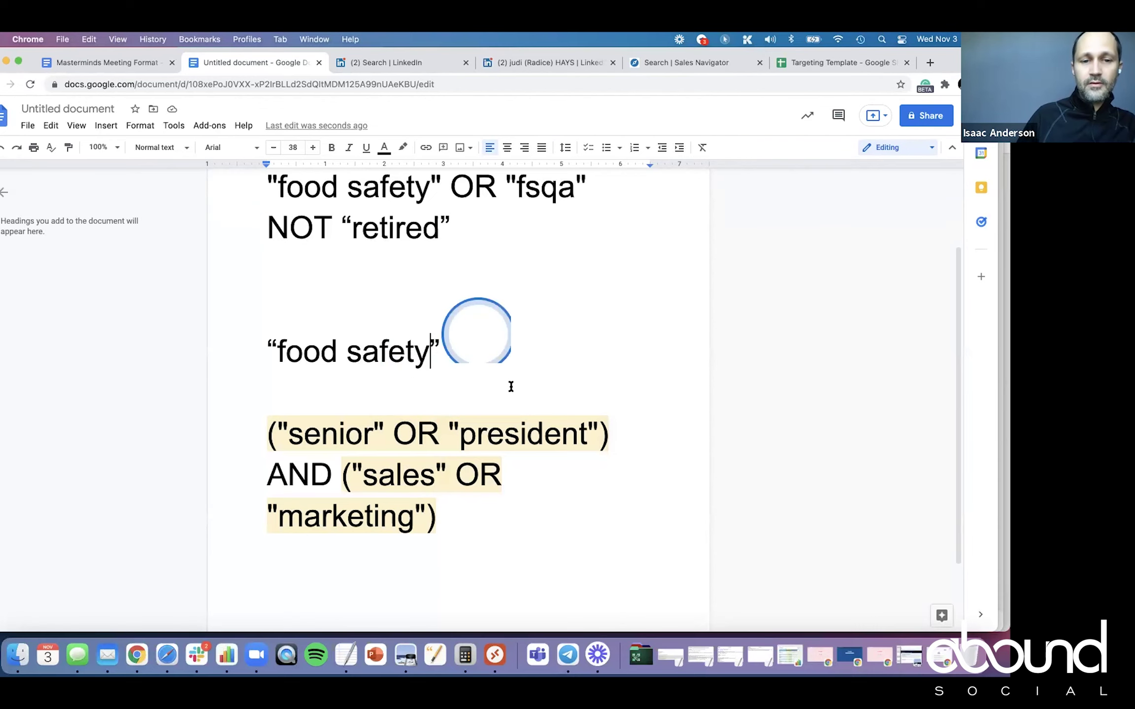
{"action": "scroll", "coordinate": [449, 510], "scroll_direction": "up", "scroll_amount": 2}
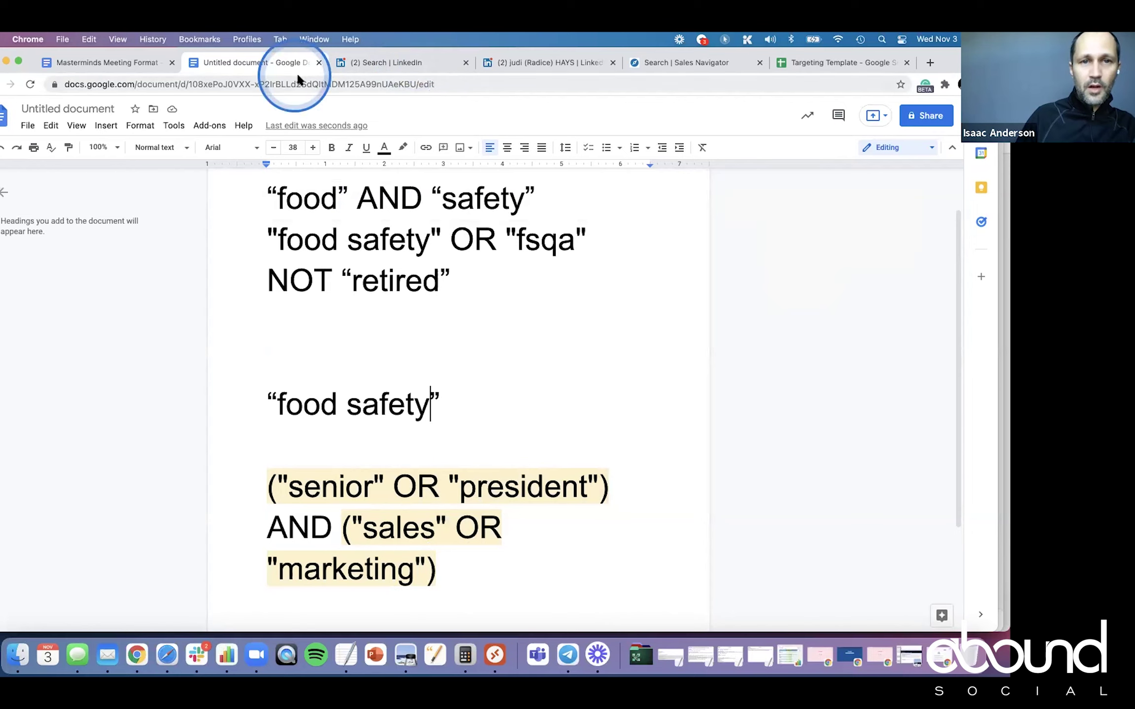
{"action": "scroll", "coordinate": [449, 370], "scroll_direction": "up", "scroll_amount": 1}
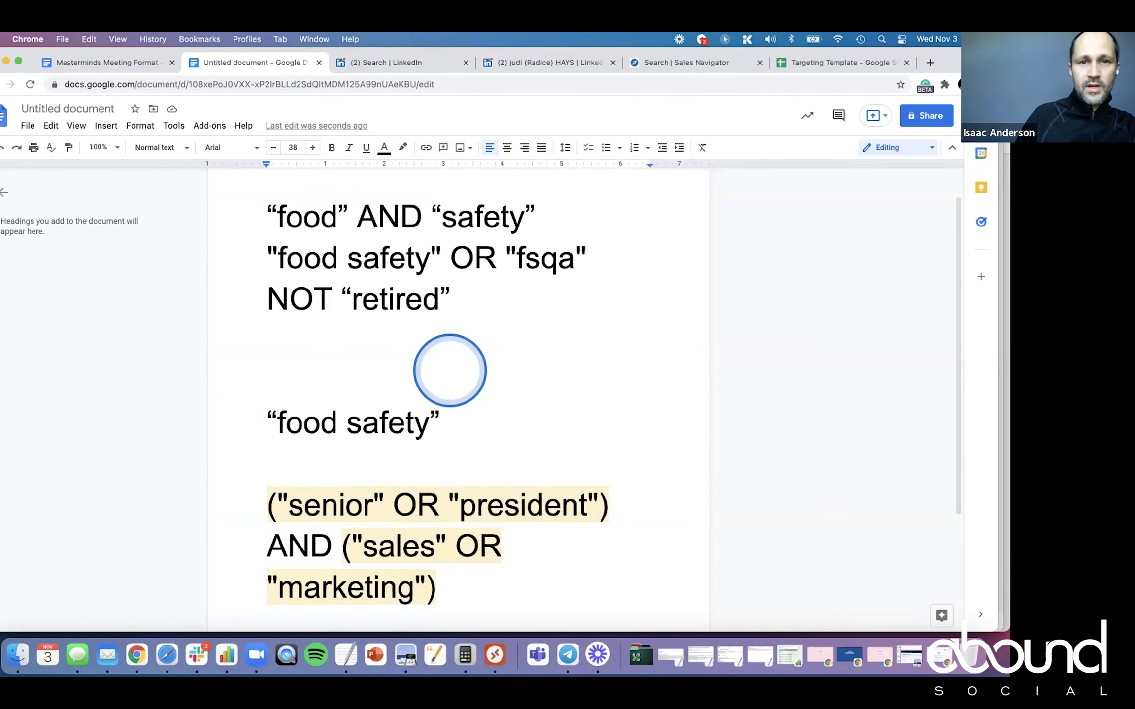
In the Sales Navigator lead search, add the expression "retired" OR "freelance" to the Title filter as an exclusion.
{"action": "key", "text": "ctrl+Tab"}
{"action": "key", "text": "ctrl+Tab"}
{"action": "key", "text": "ctrl+Tab"}
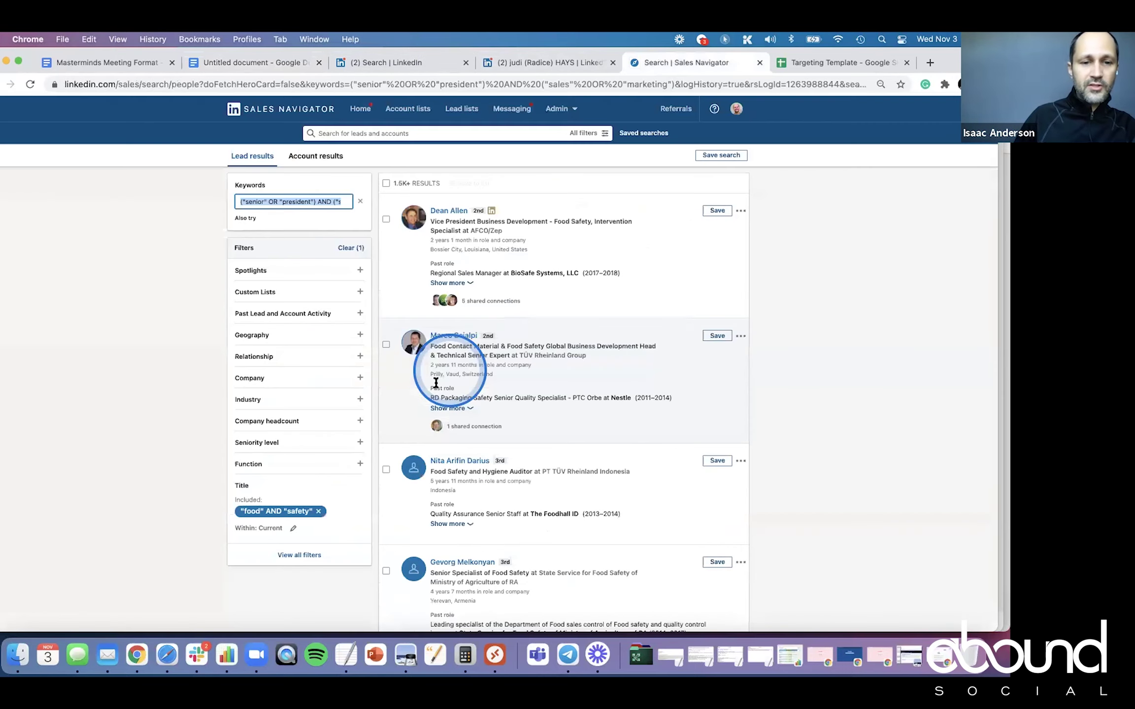
{"action": "left_click", "coordinate": [337, 514]}
{"action": "scroll", "coordinate": [295, 394], "scroll_direction": "down", "scroll_amount": 5}
{"action": "scroll", "coordinate": [254, 371], "scroll_direction": "up", "scroll_amount": 3}
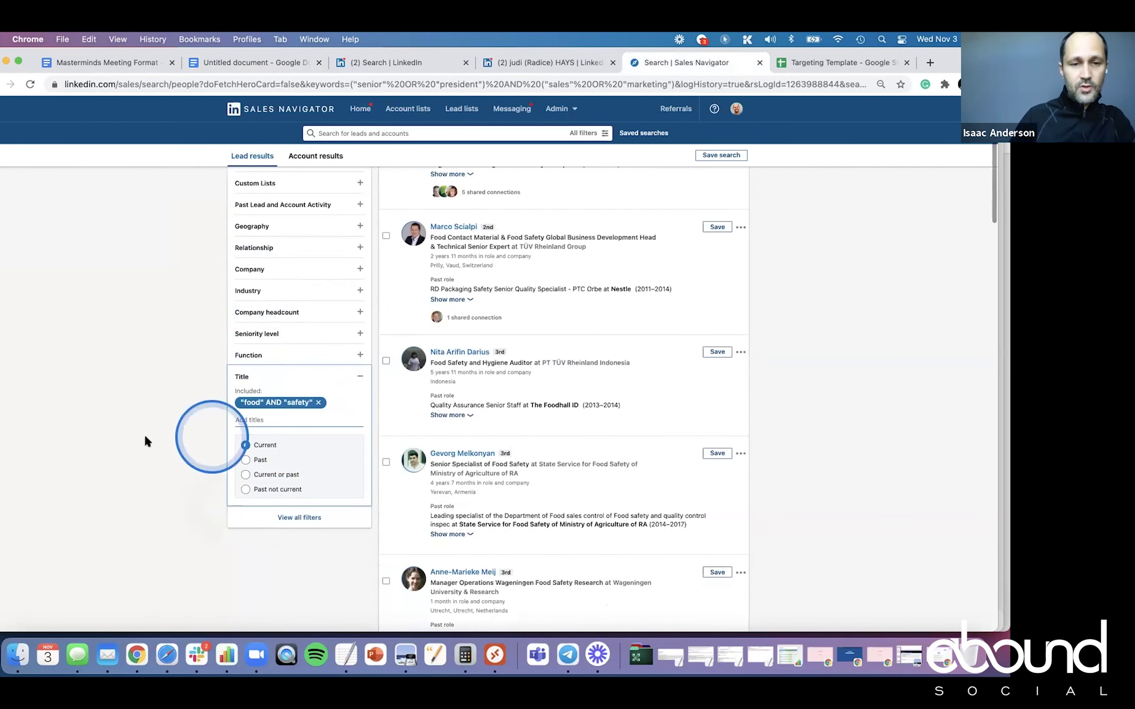
{"action": "type", "text": "\"re"}
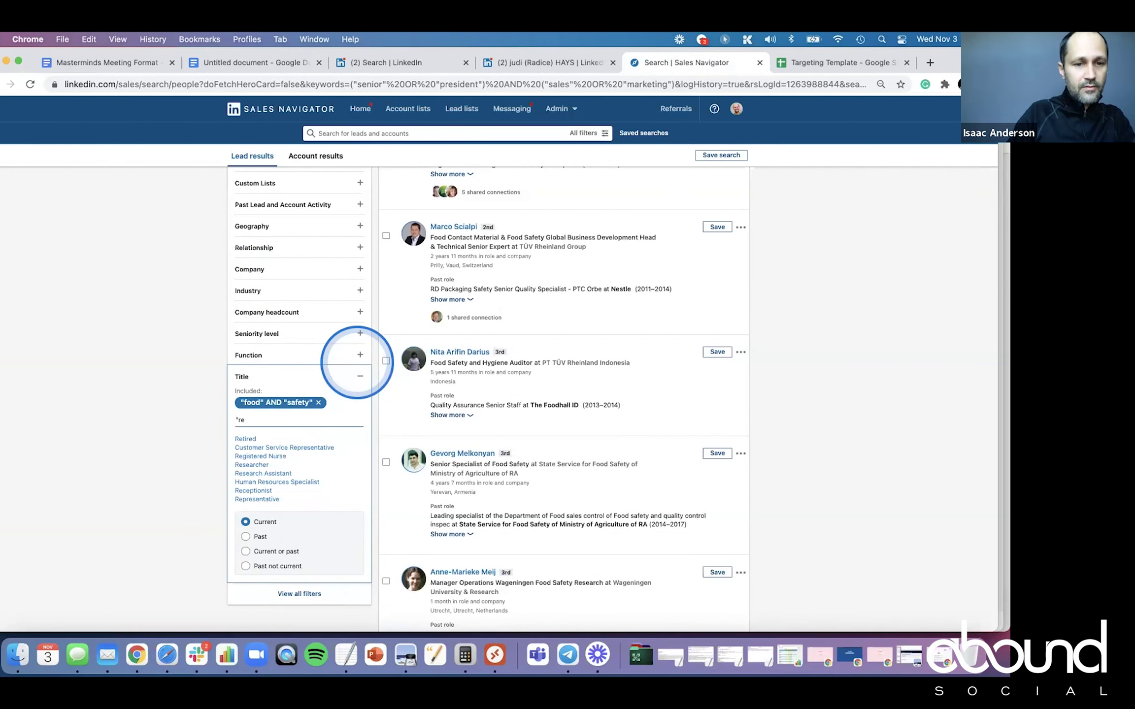
{"action": "type", "text": "tired\" OR \"free"}
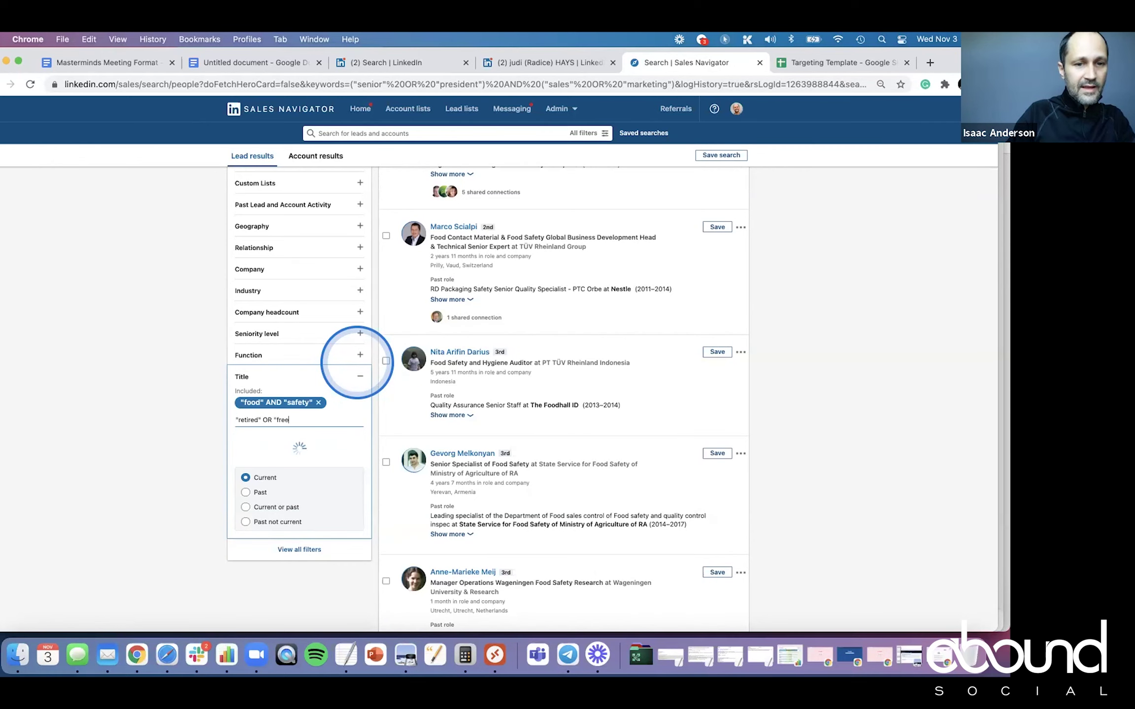
{"action": "type", "text": "lance\""}
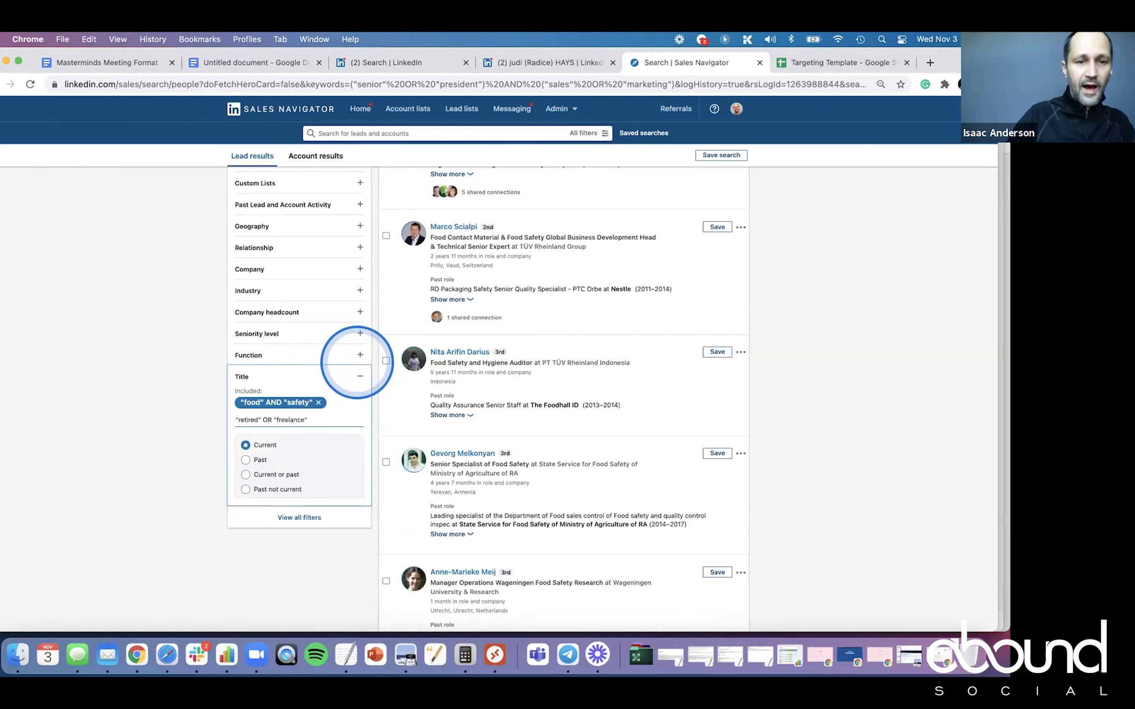
{"action": "key", "text": "Return"}
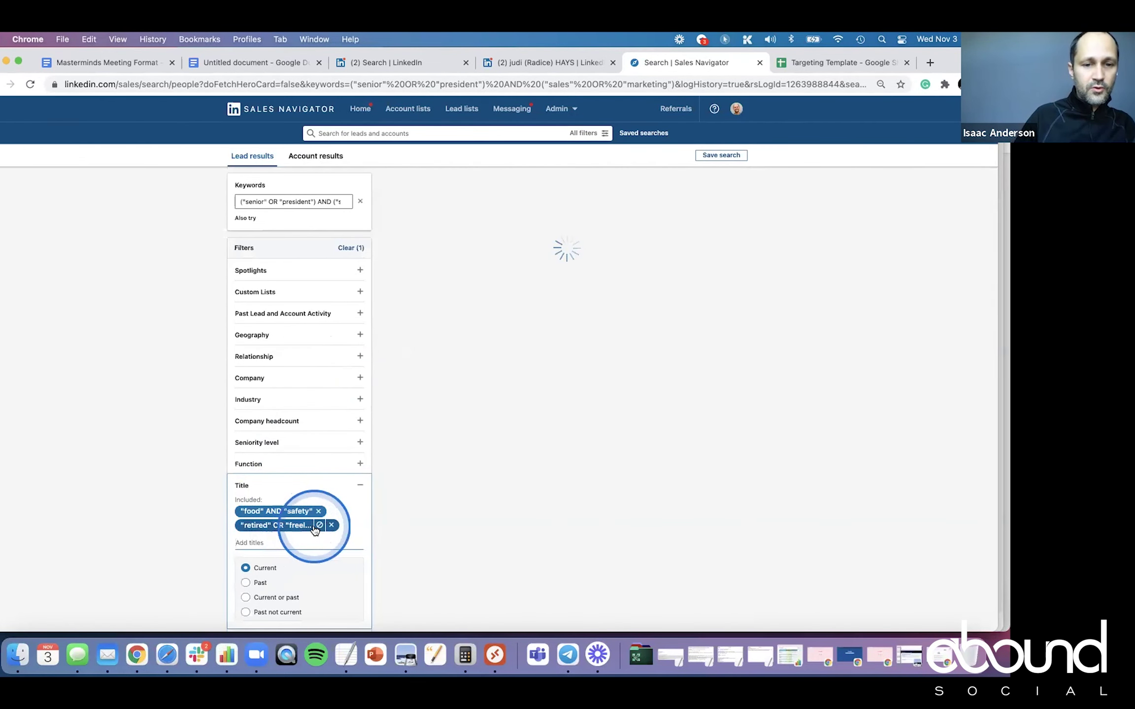
{"action": "left_click", "coordinate": [319, 525]}
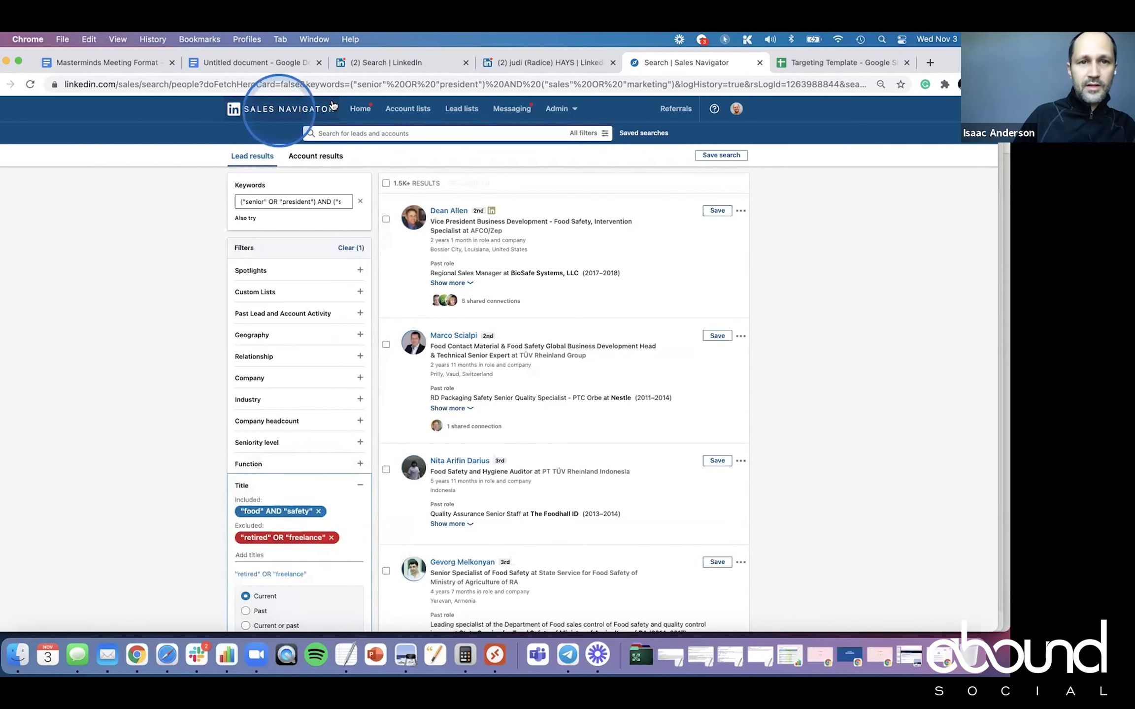
Review LinkedIn's people search filters from keywords up to connections, and compare them with Sales Navigator's included and excluded title filters.
{"action": "left_click", "coordinate": [346, 64]}
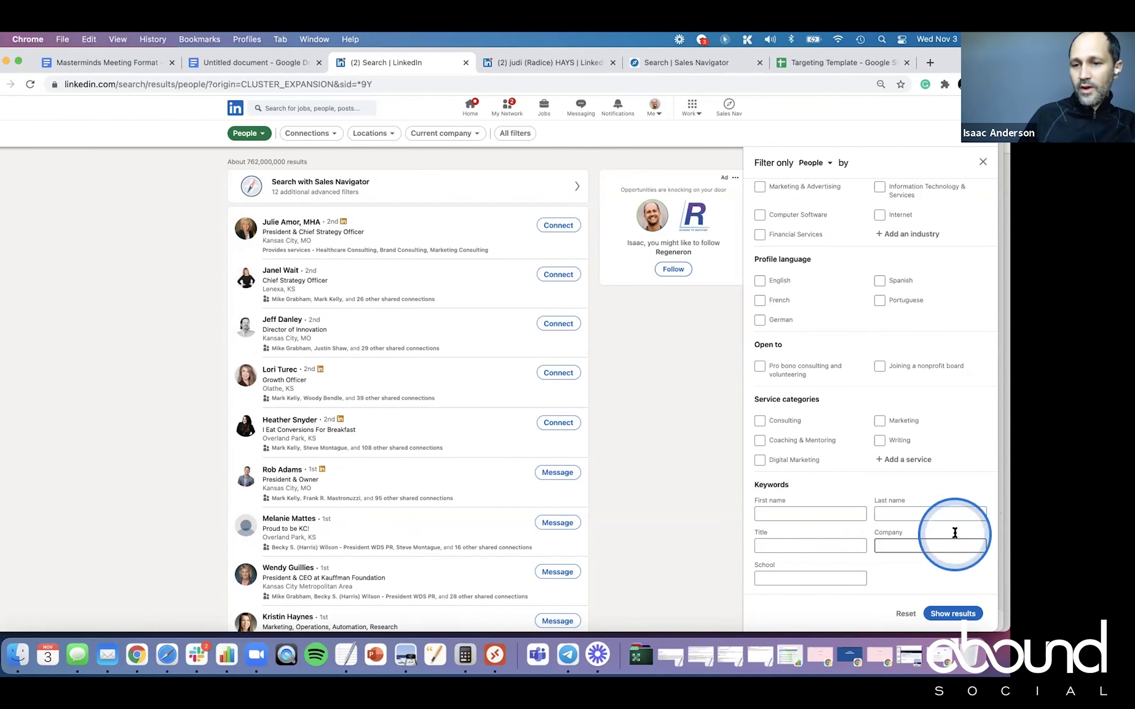
{"action": "scroll", "coordinate": [837, 367], "scroll_direction": "up", "scroll_amount": 10}
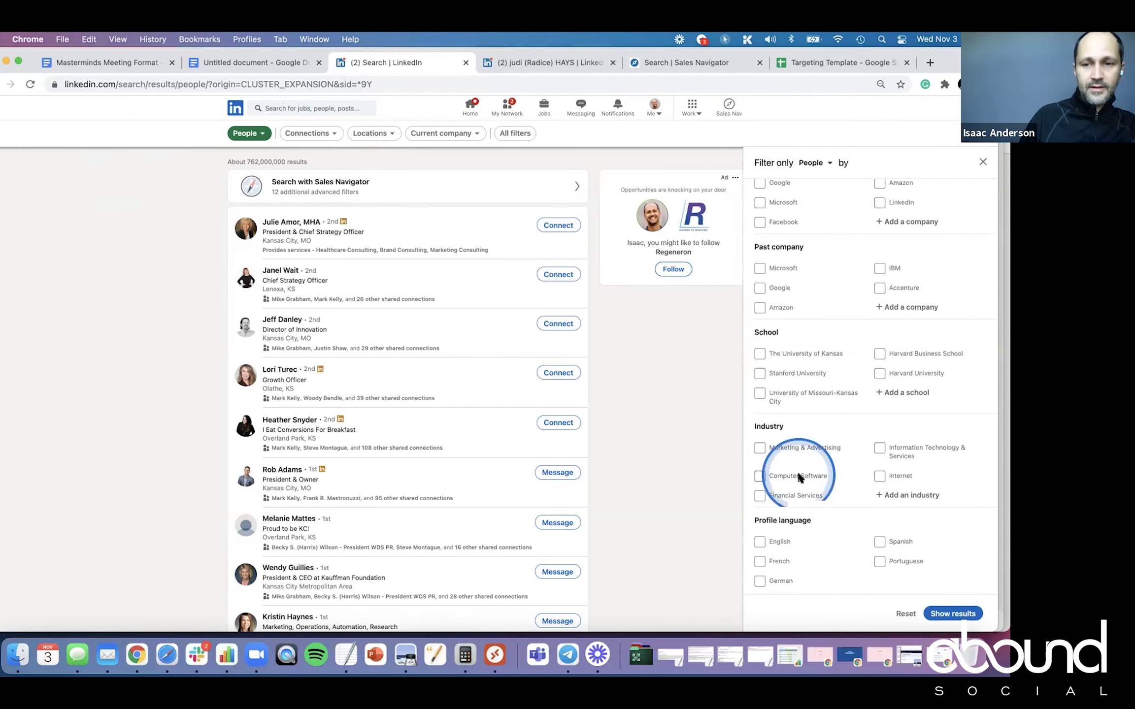
{"action": "scroll", "coordinate": [798, 475], "scroll_direction": "down", "scroll_amount": 5}
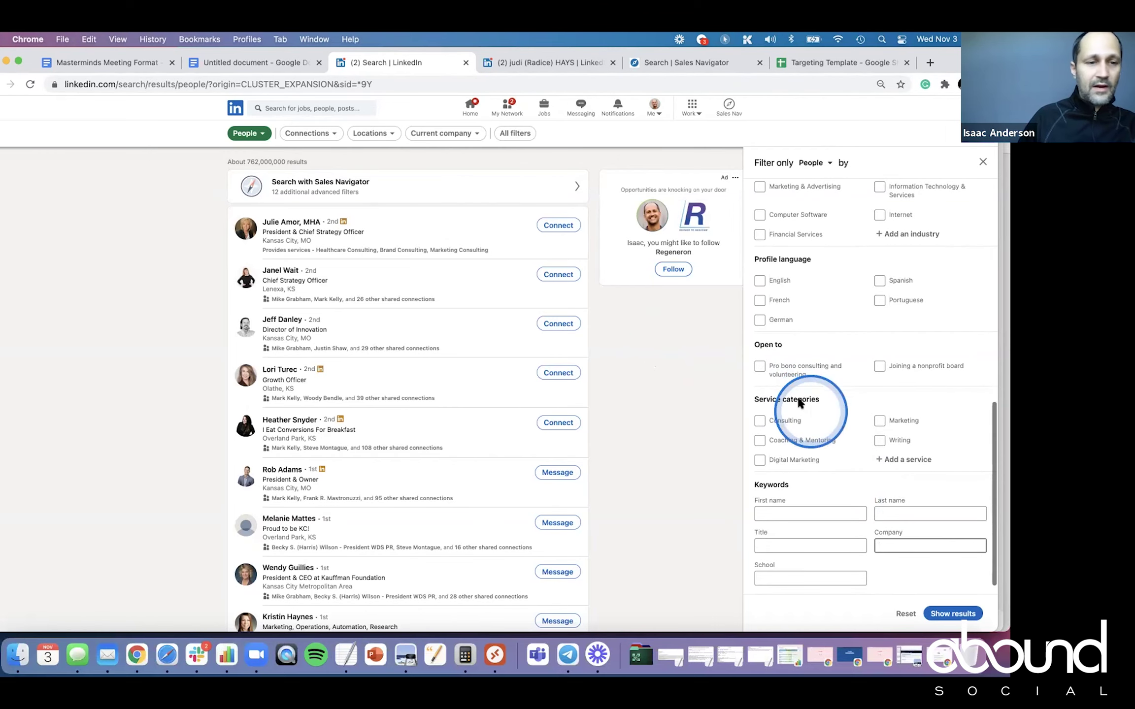
{"action": "scroll", "coordinate": [809, 406], "scroll_direction": "up", "scroll_amount": 10}
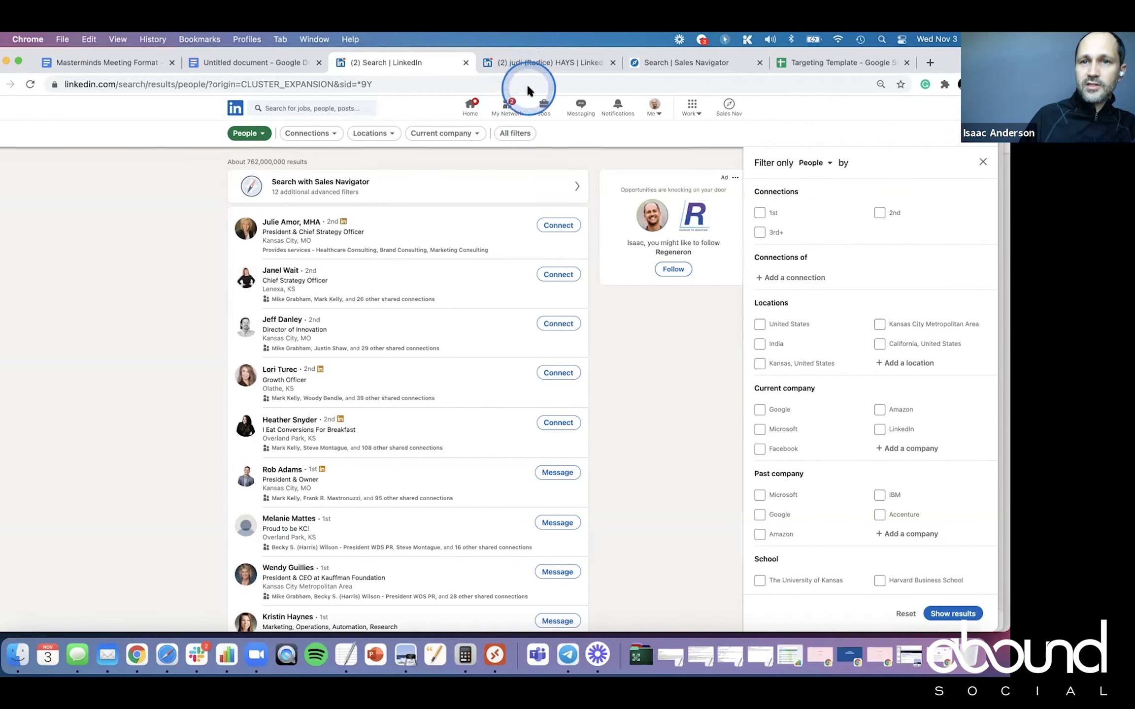
{"action": "left_click", "coordinate": [856, 63]}
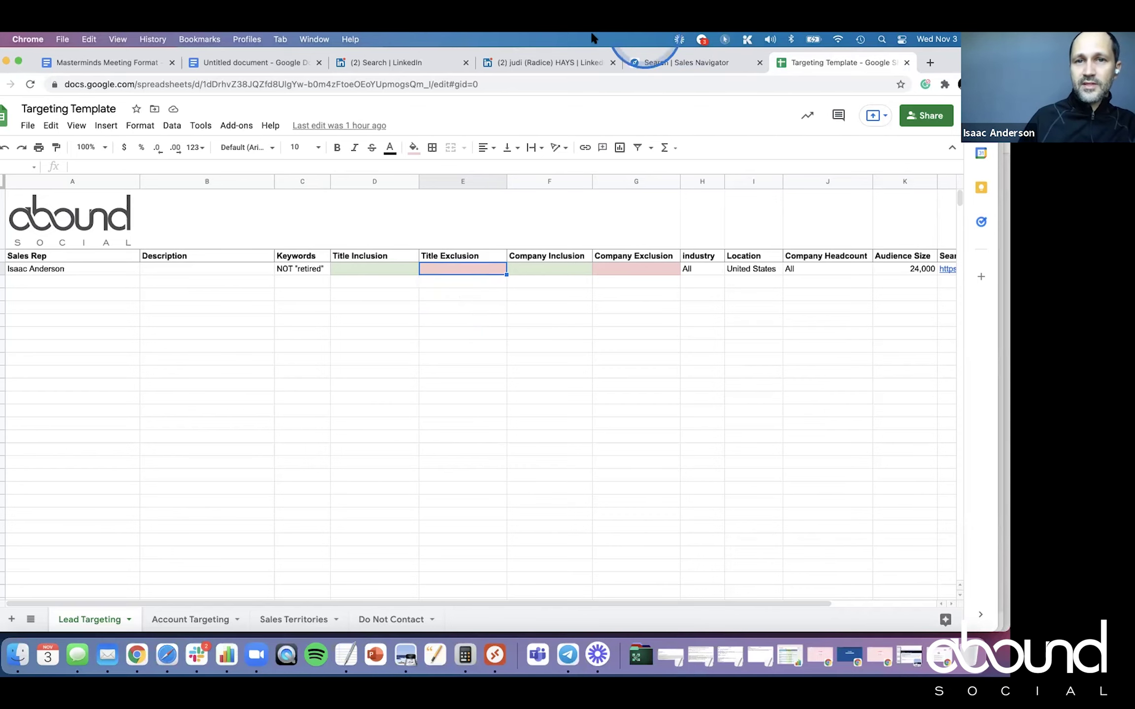
{"action": "left_click", "coordinate": [536, 61]}
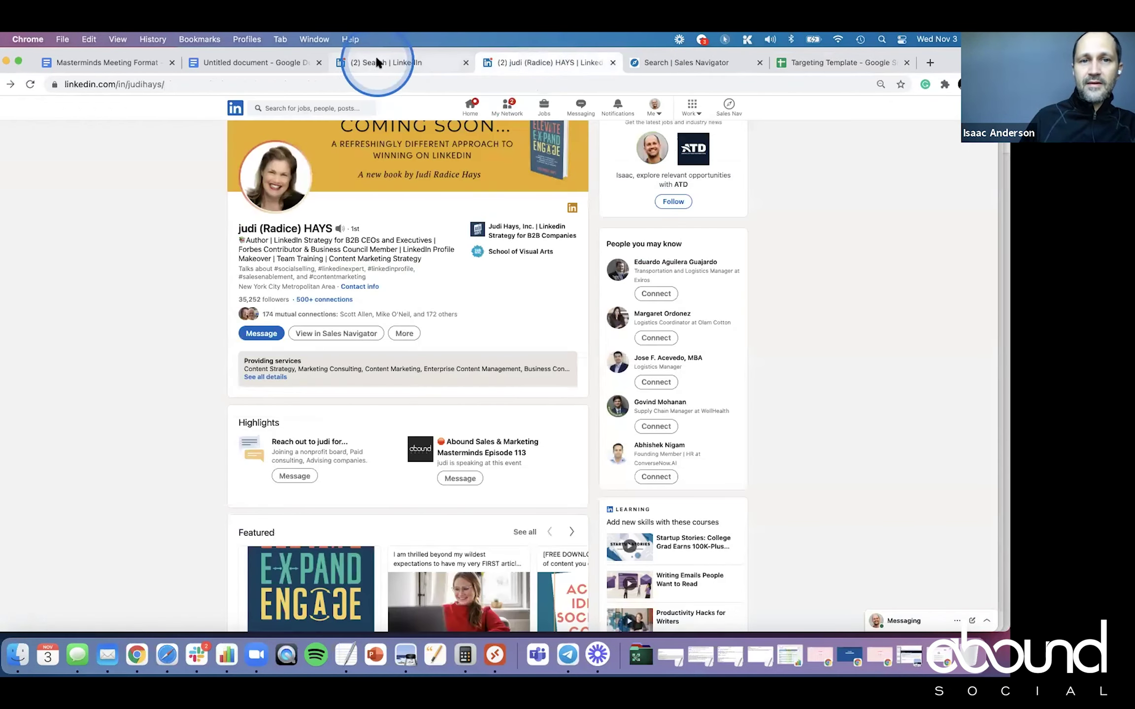
{"action": "left_click", "coordinate": [375, 56]}
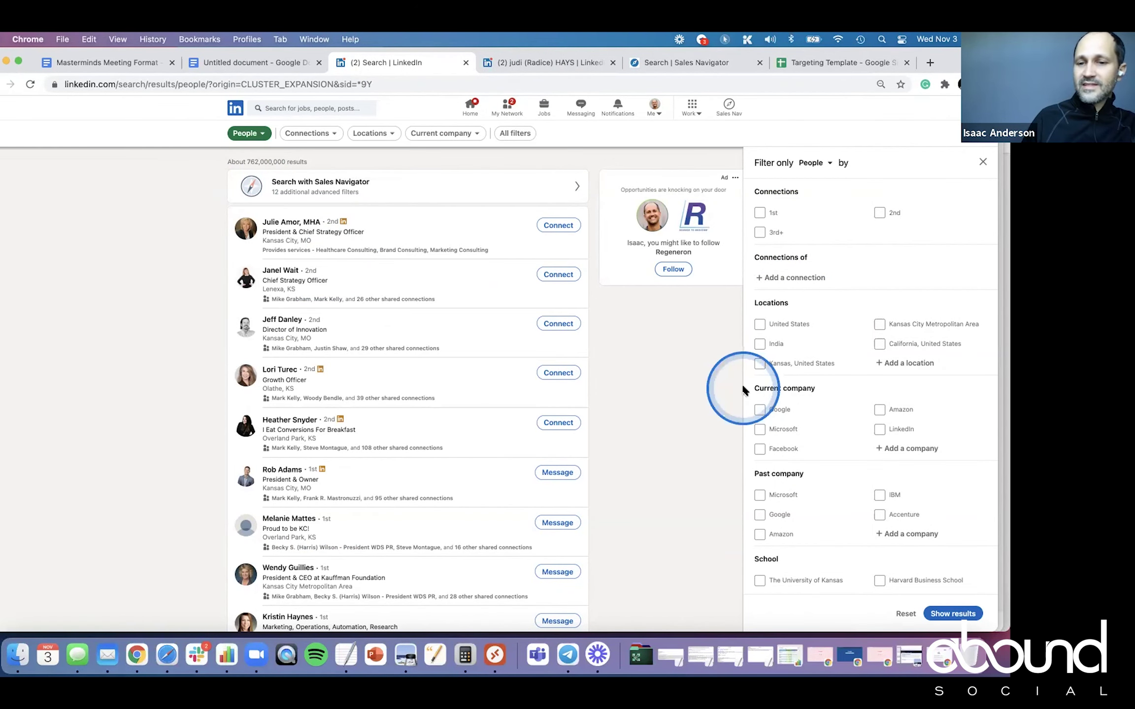
{"action": "left_click", "coordinate": [660, 58]}
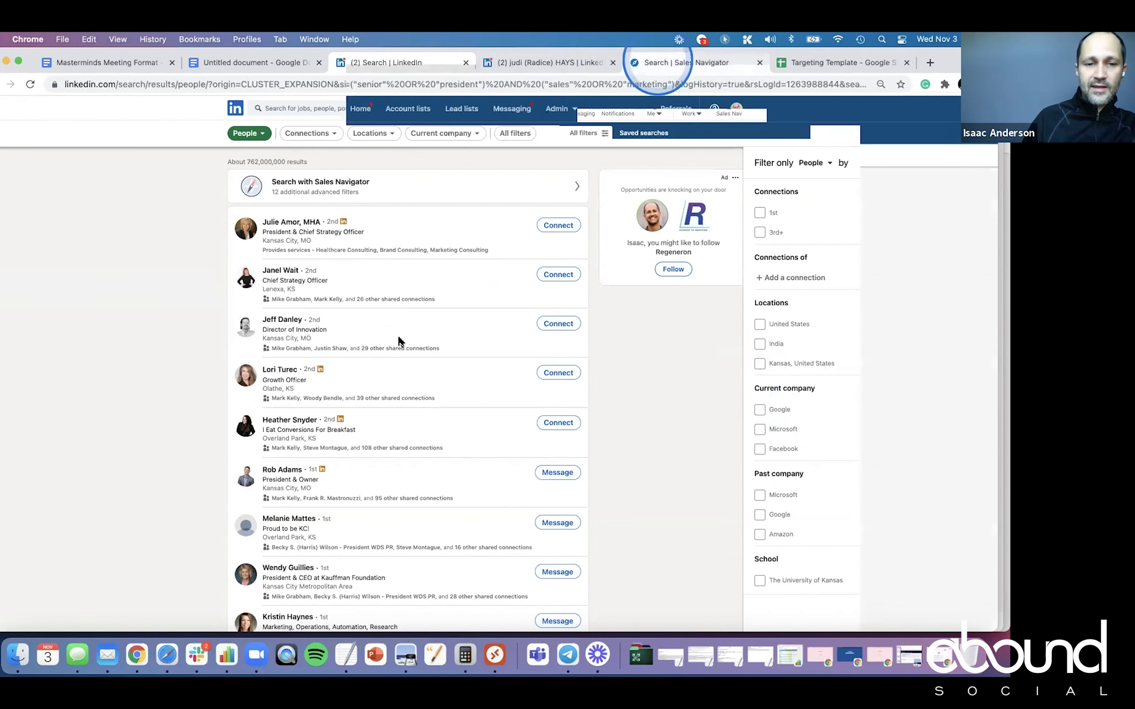
{"action": "scroll", "coordinate": [296, 443], "scroll_direction": "down", "scroll_amount": 1}
{"action": "mouse_move", "coordinate": [285, 463]}
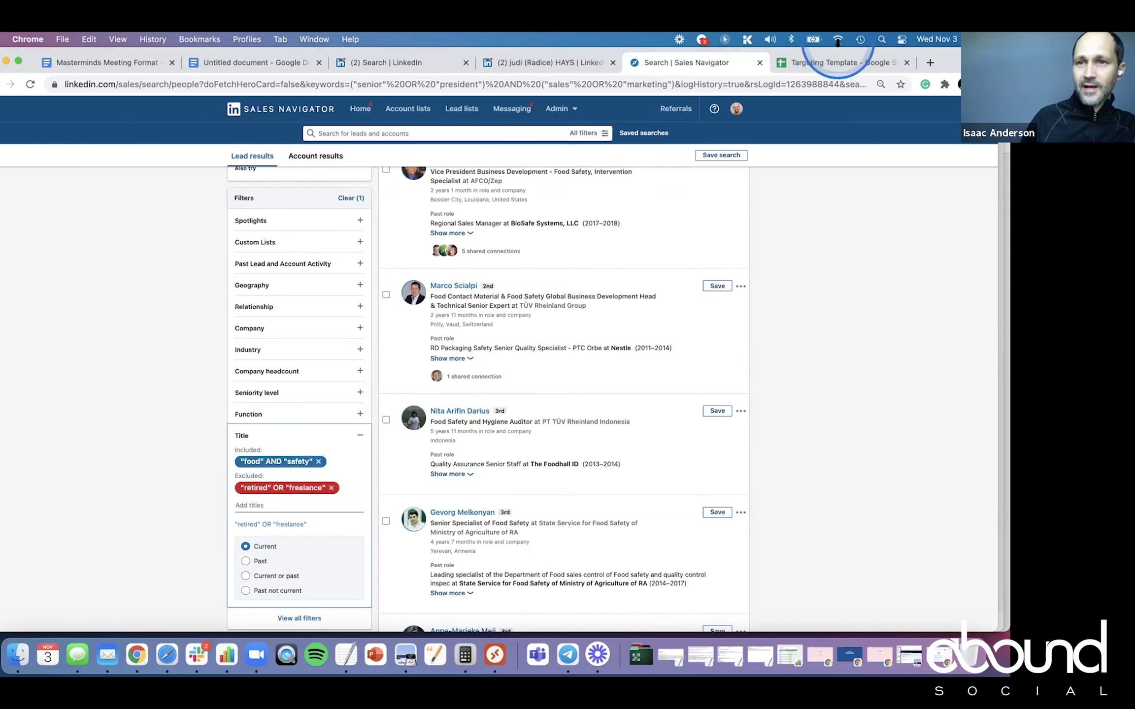
In the Targeting Template spreadsheet's Lead Targeting sheet, enter "food safety" in quotation marks as the sales rep's Title Inclusion.
{"action": "left_click", "coordinate": [781, 65]}
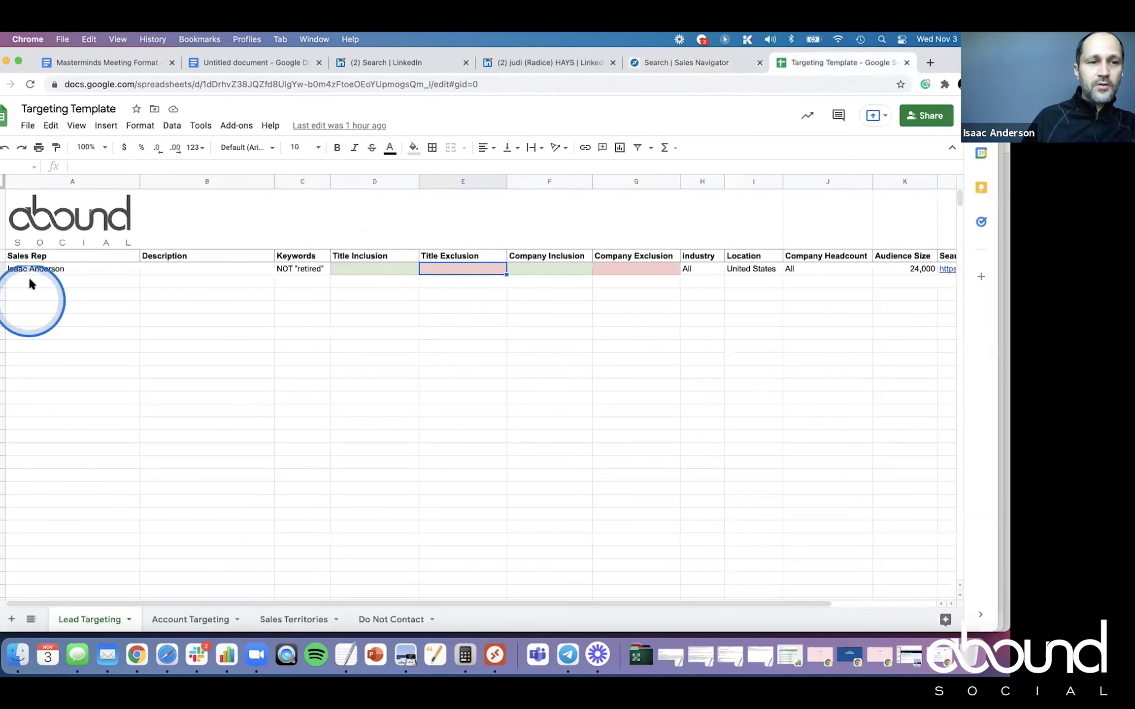
{"action": "left_click", "coordinate": [215, 278]}
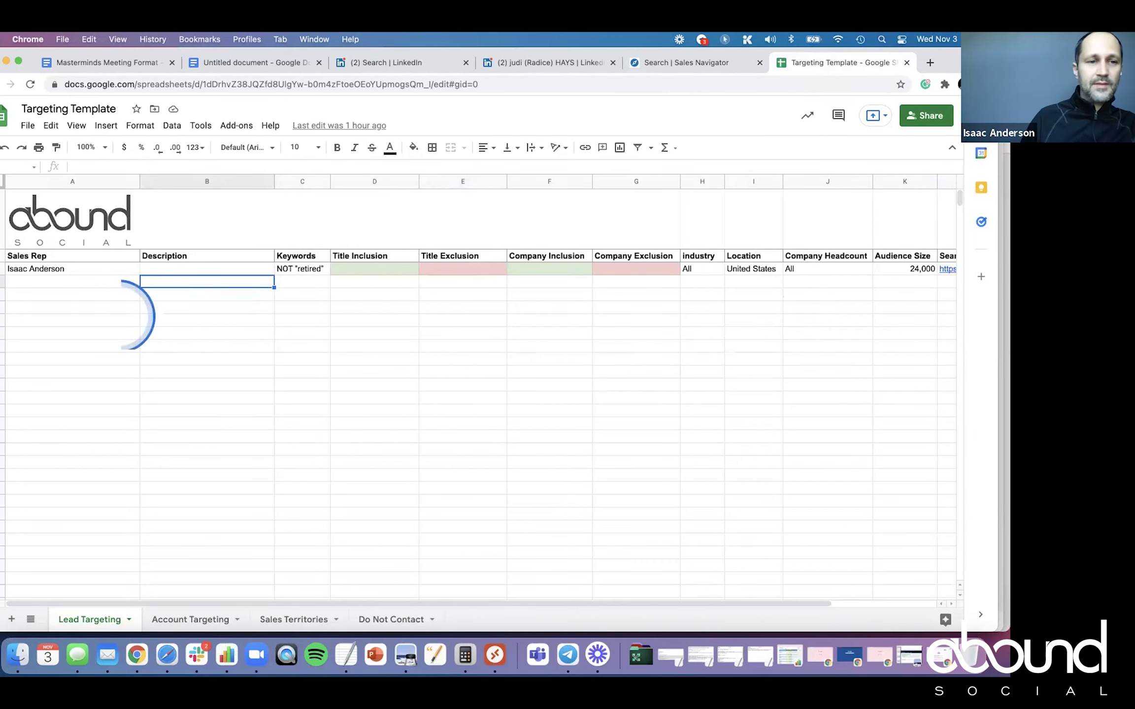
{"action": "left_click", "coordinate": [88, 301]}
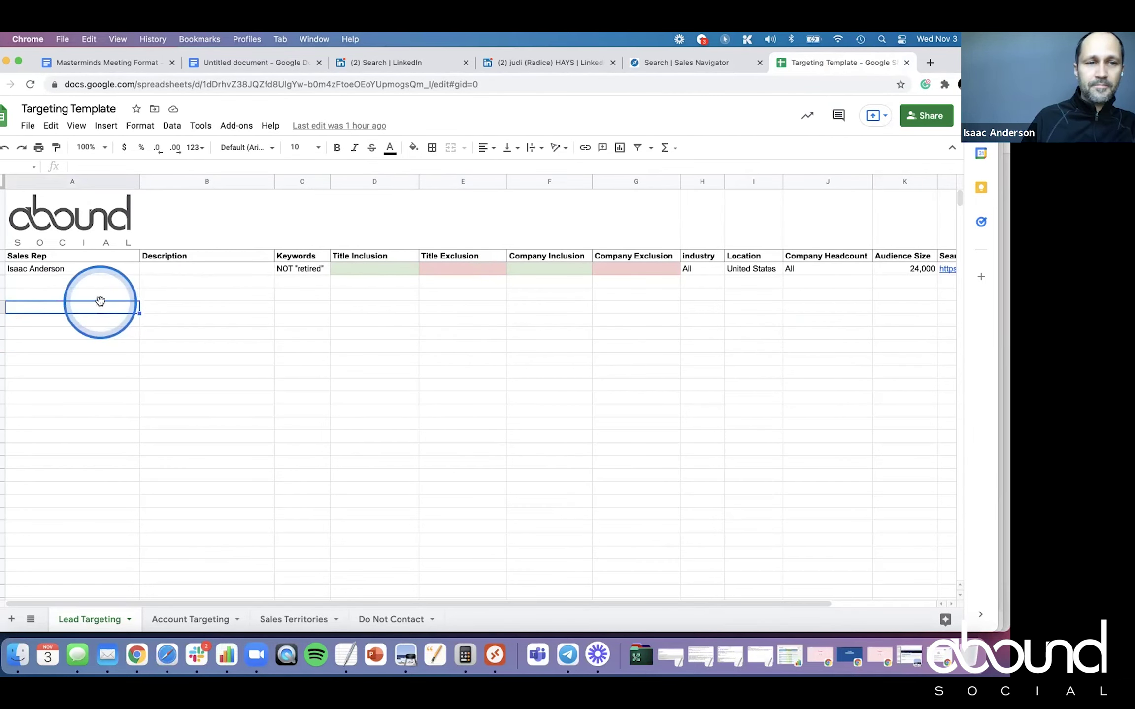
{"action": "left_click", "coordinate": [84, 294]}
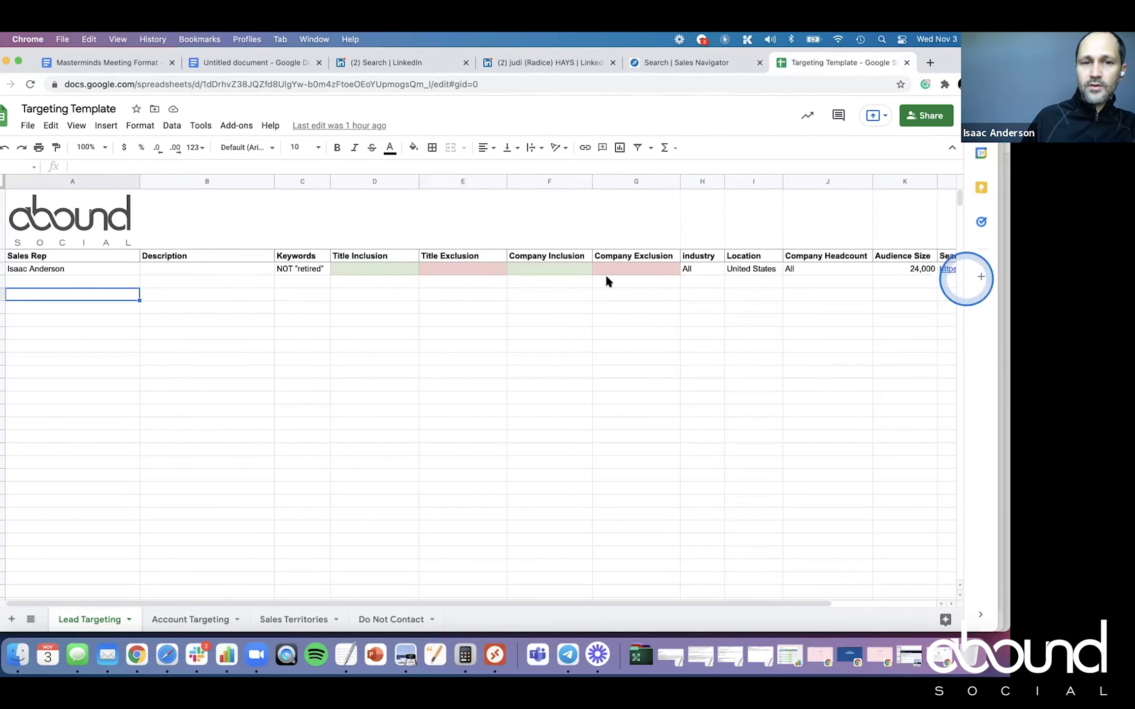
{"action": "left_click", "coordinate": [364, 266]}
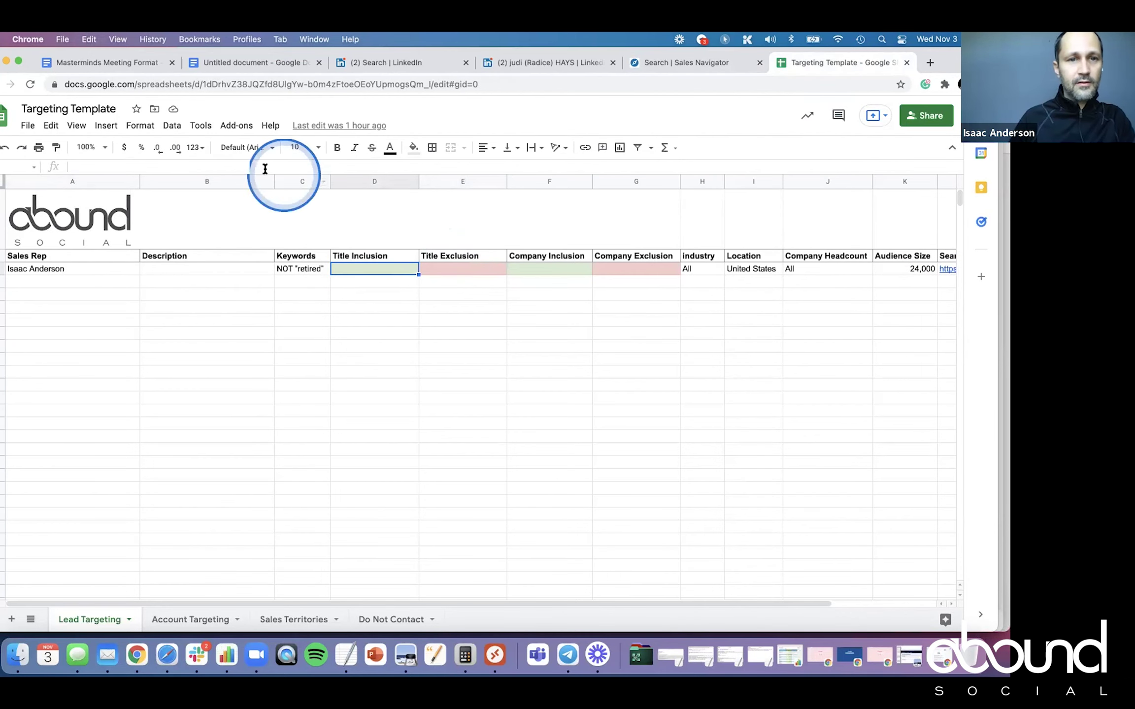
{"action": "type", "text": "\"food saf"}
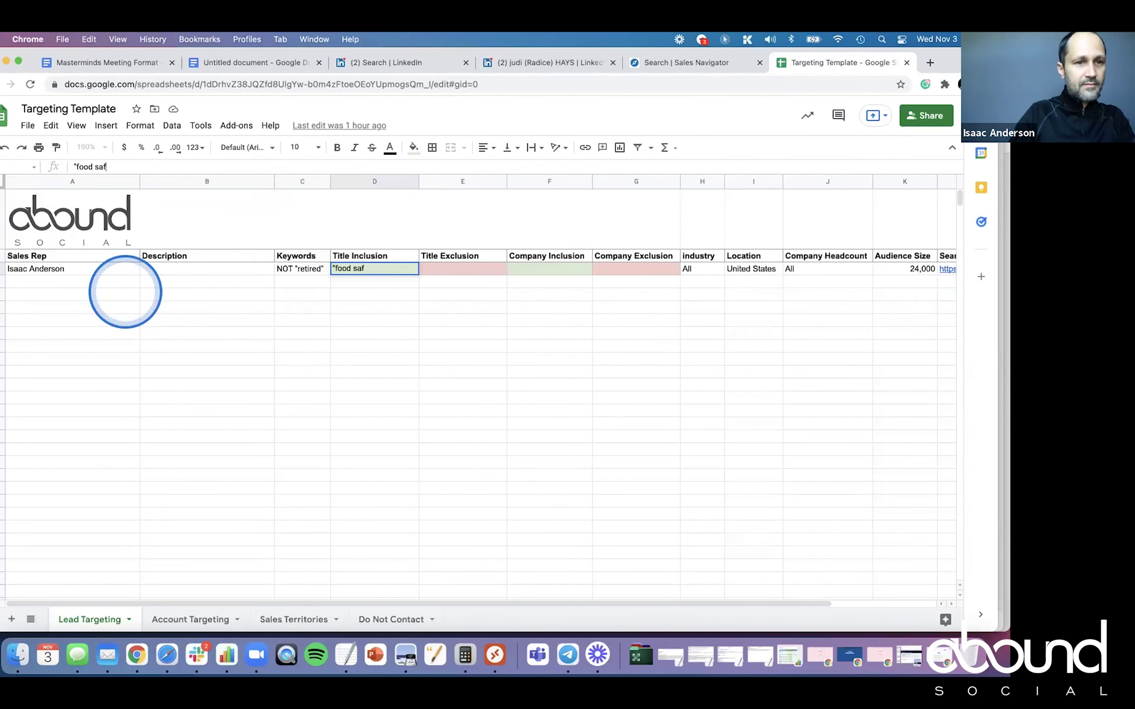
{"action": "type", "text": "ety\""}
{"action": "key", "text": "Tab"}
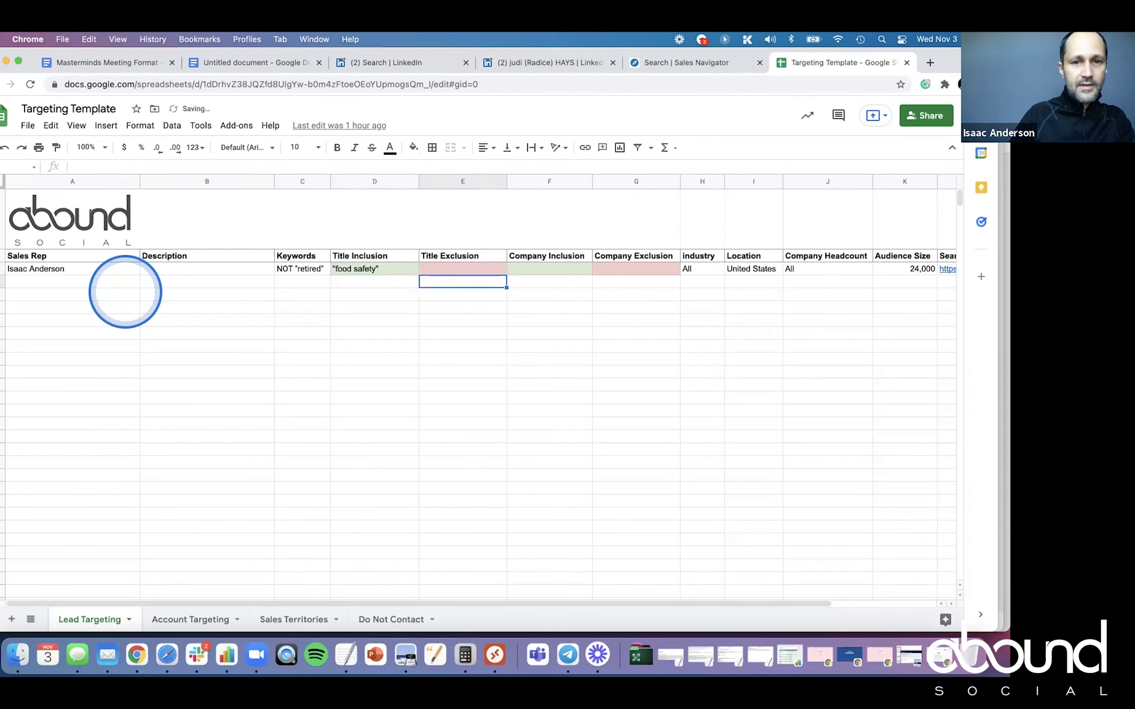
Enter "field" in quotation marks as the Title Exclusion in the same sales rep's row.
{"action": "left_click", "coordinate": [111, 168]}
{"action": "type", "text": "ield\""}
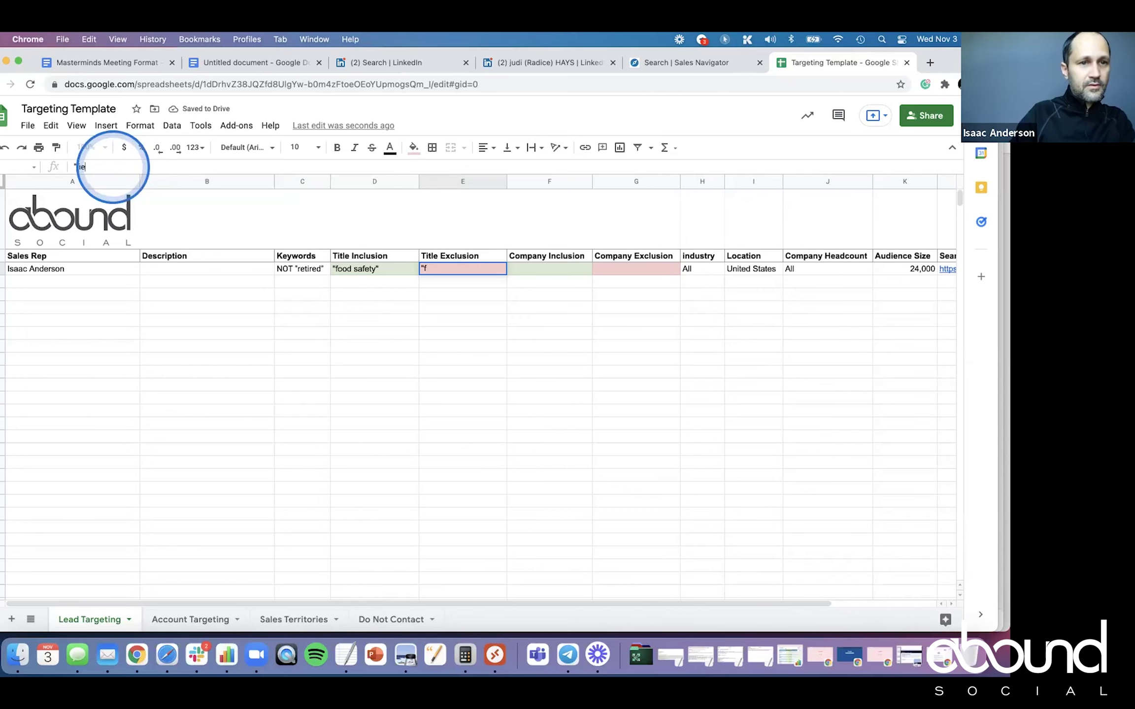
{"action": "key", "text": "Return"}
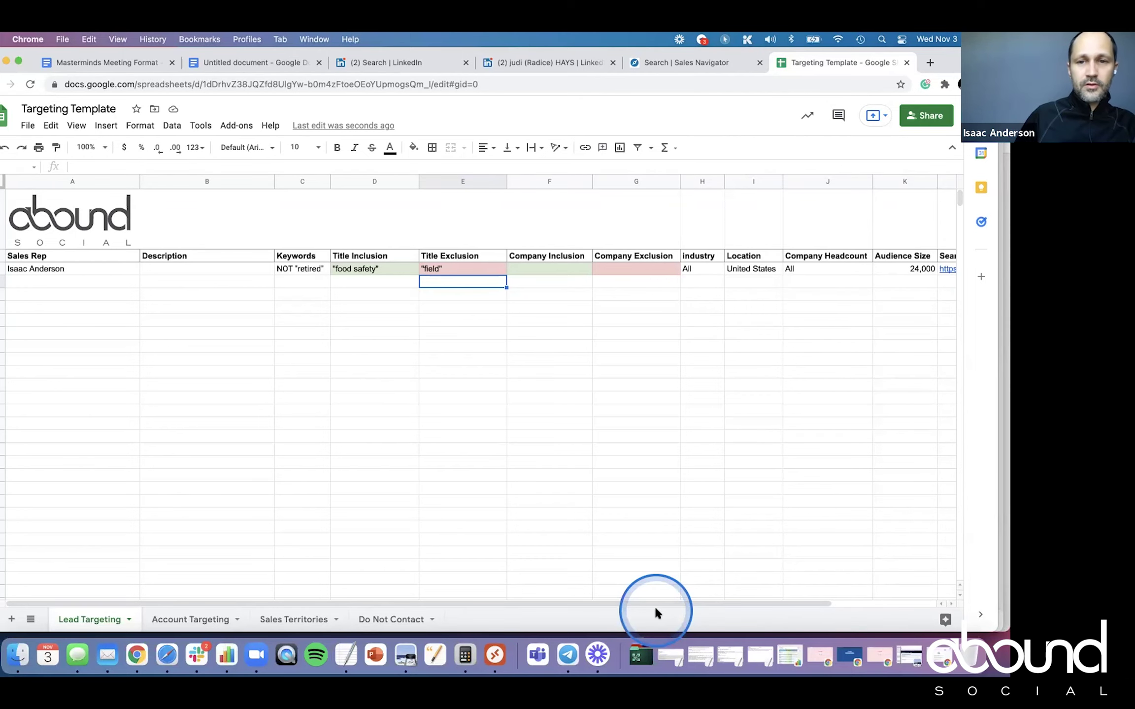
{"action": "left_click", "coordinate": [339, 273]}
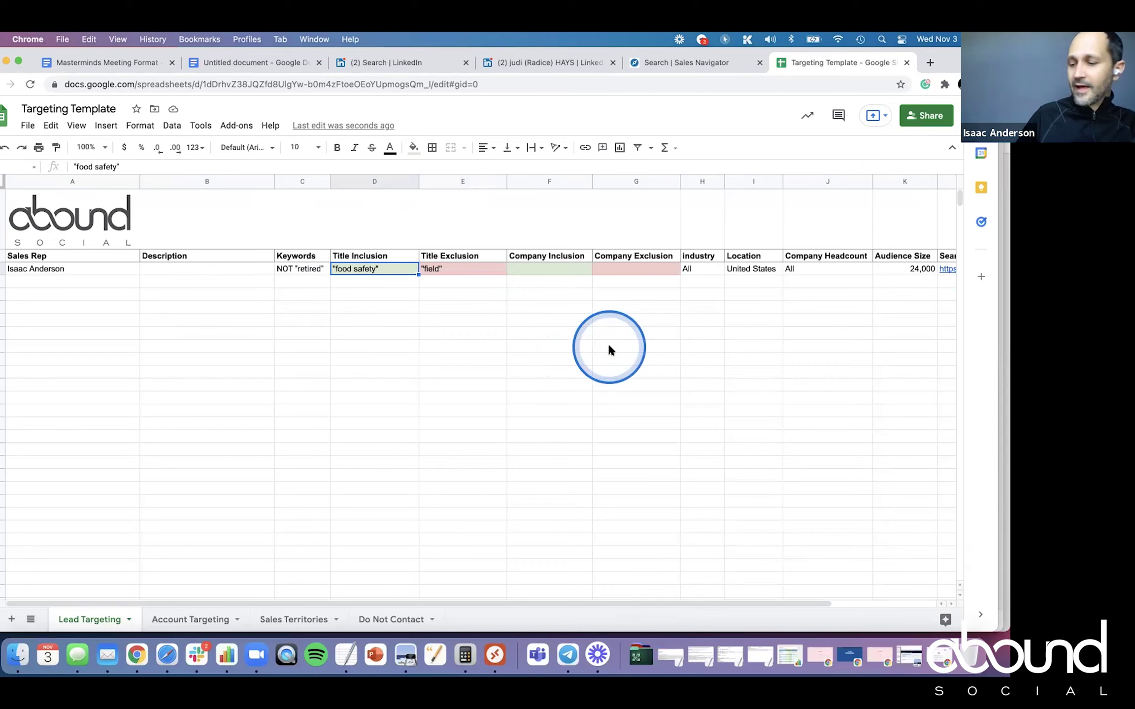
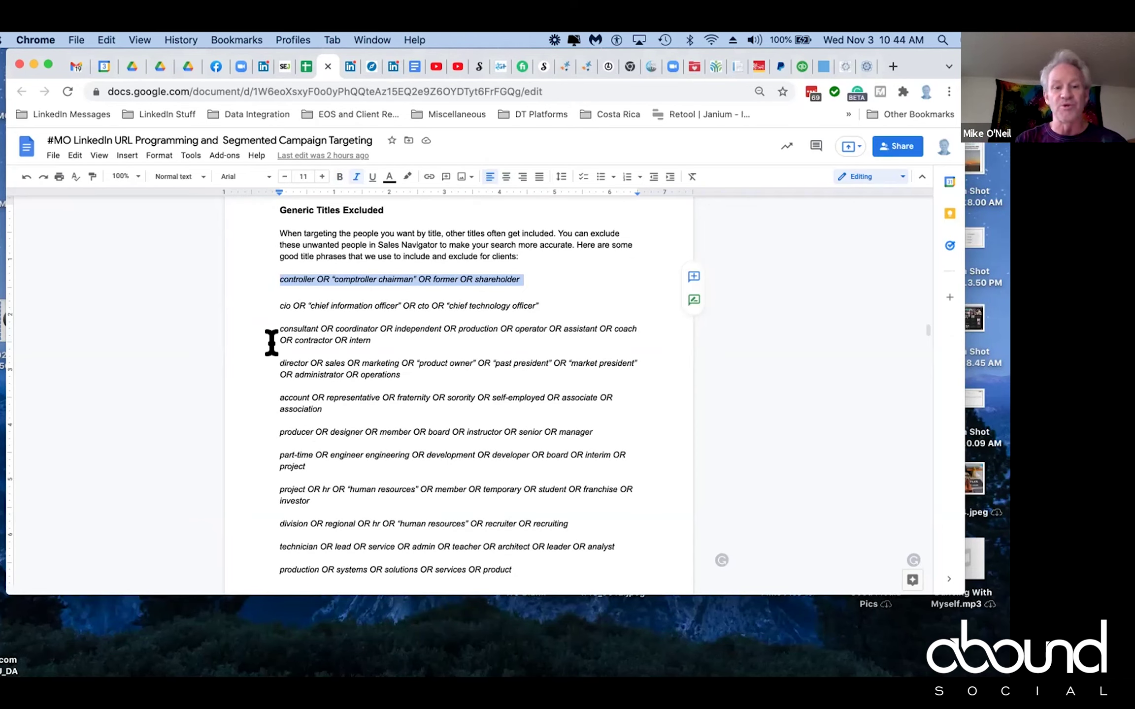
In the LinkedIn URL Programming document, examine the generic and hospitality-specific excluded title phrases and the example of encoded included and excluded titles.
{"action": "left_click_drag", "start_coordinate": [268, 398], "coordinate": [323, 404]}
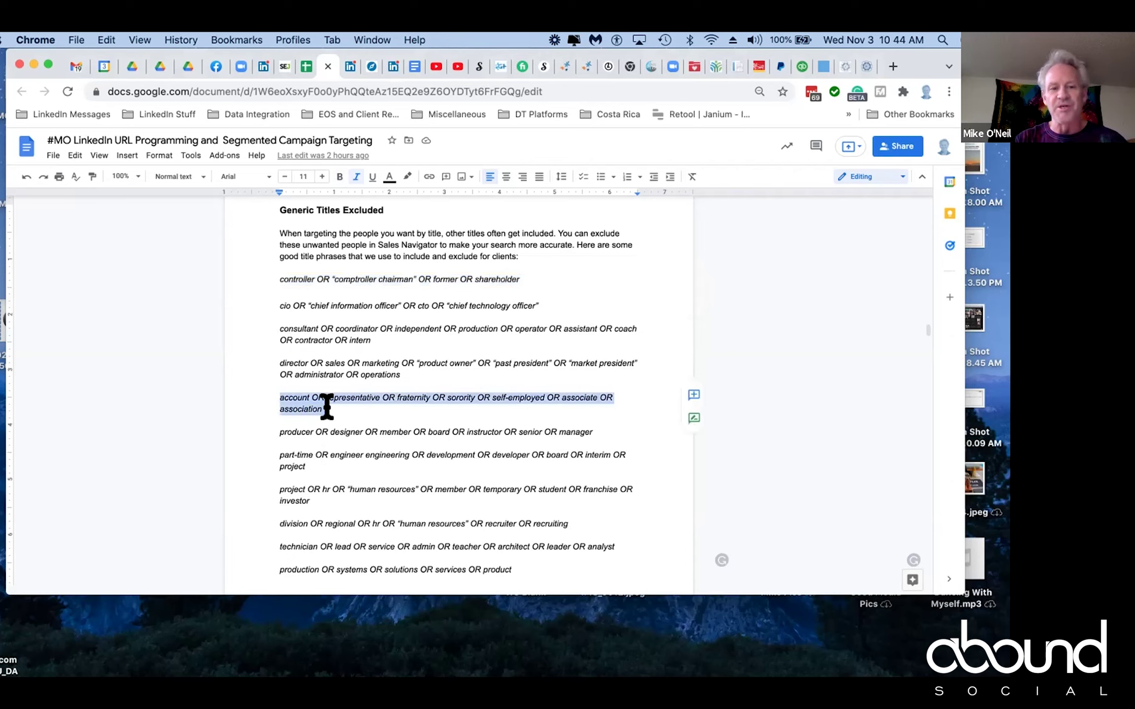
{"action": "left_click_drag", "start_coordinate": [391, 209], "coordinate": [264, 206]}
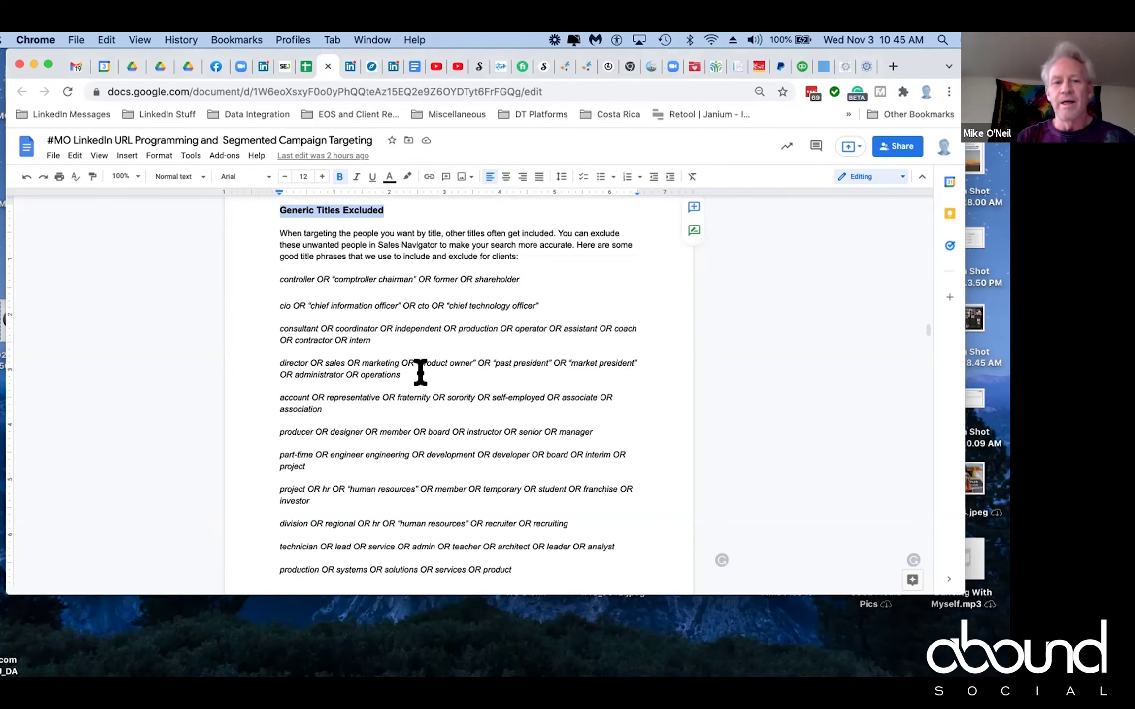
{"action": "scroll", "coordinate": [398, 347], "scroll_direction": "down", "scroll_amount": 1}
{"action": "scroll", "coordinate": [398, 347], "scroll_direction": "down", "scroll_amount": 5}
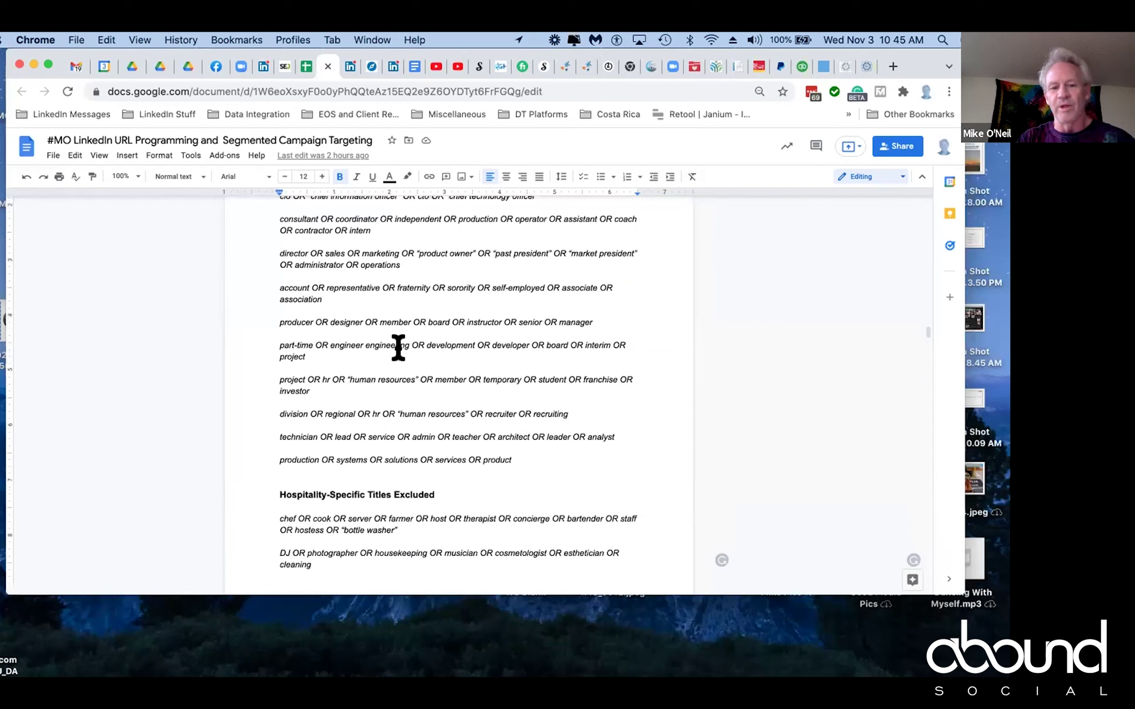
{"action": "scroll", "coordinate": [398, 347], "scroll_direction": "down", "scroll_amount": 1}
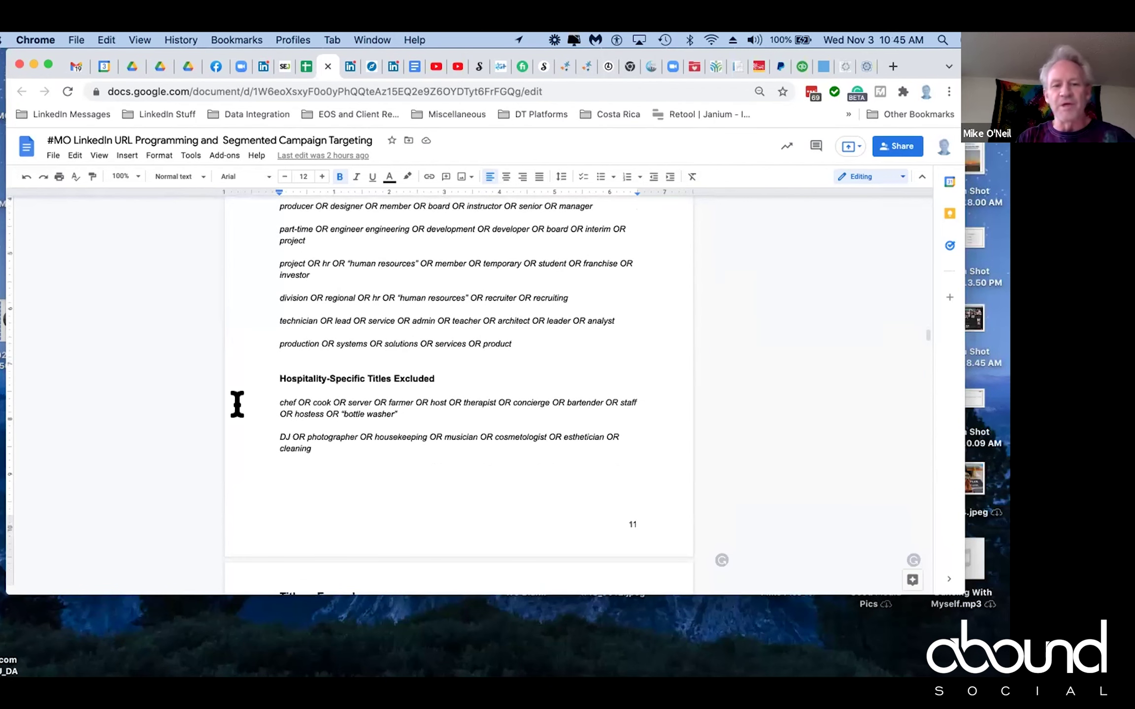
{"action": "left_click_drag", "start_coordinate": [277, 403], "coordinate": [419, 407]}
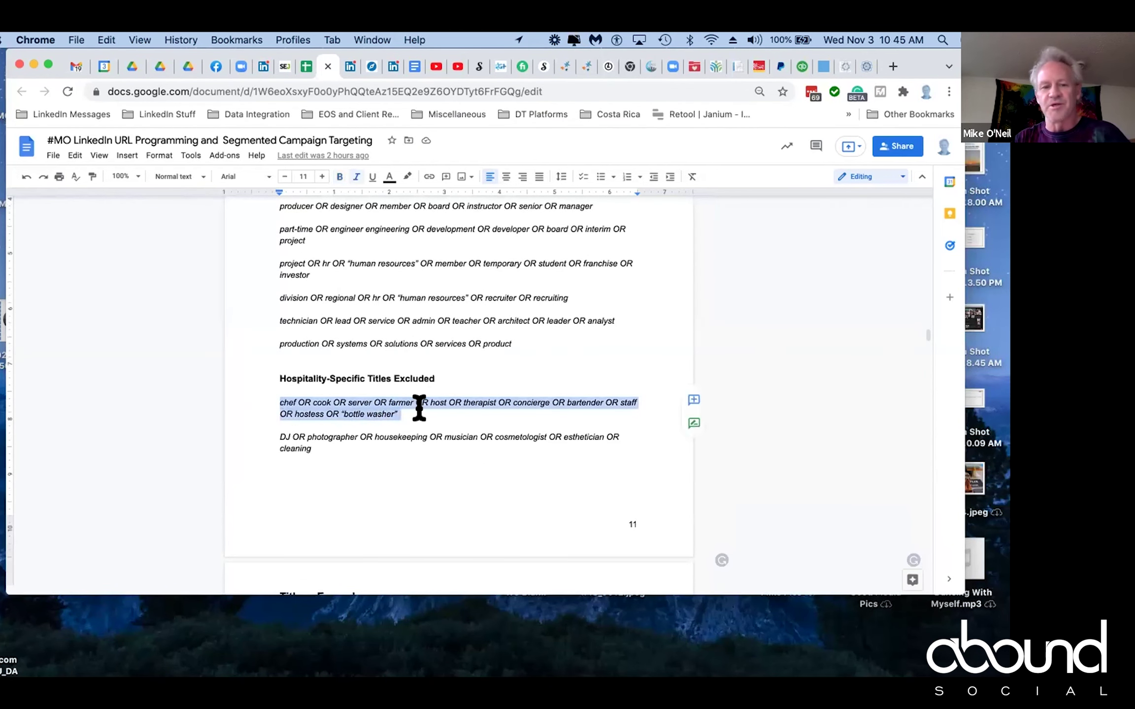
{"action": "scroll", "coordinate": [418, 408], "scroll_direction": "down", "scroll_amount": 5}
{"action": "scroll", "coordinate": [419, 408], "scroll_direction": "down", "scroll_amount": 2}
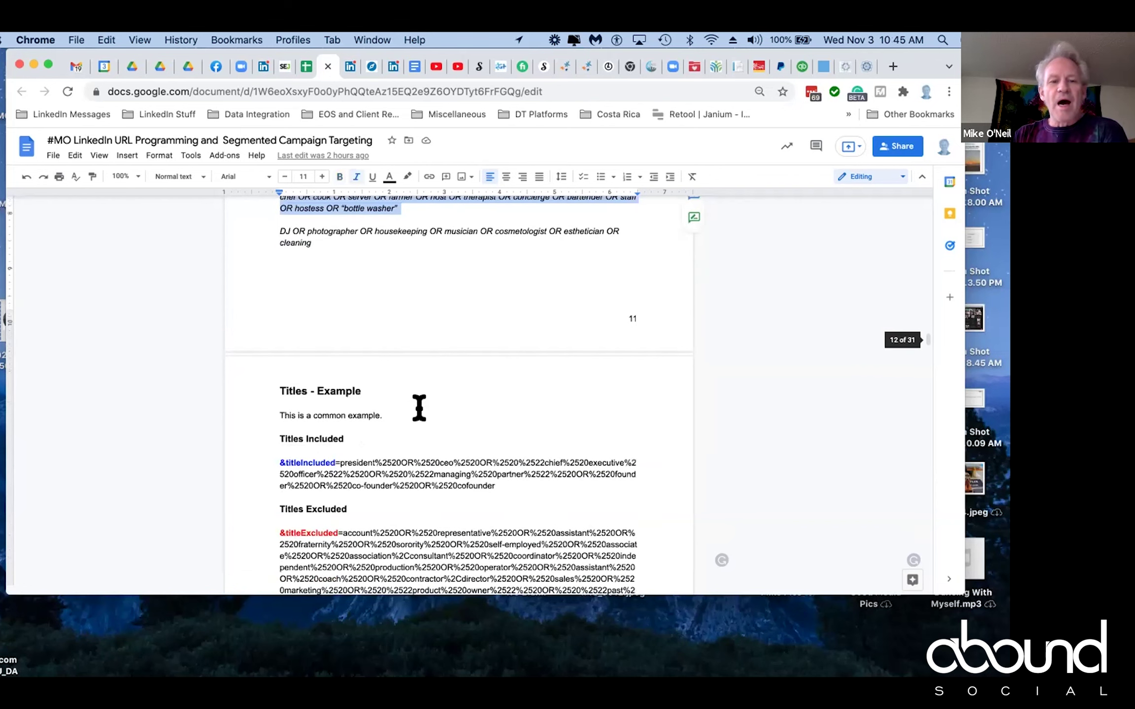
{"action": "scroll", "coordinate": [419, 407], "scroll_direction": "down", "scroll_amount": 3}
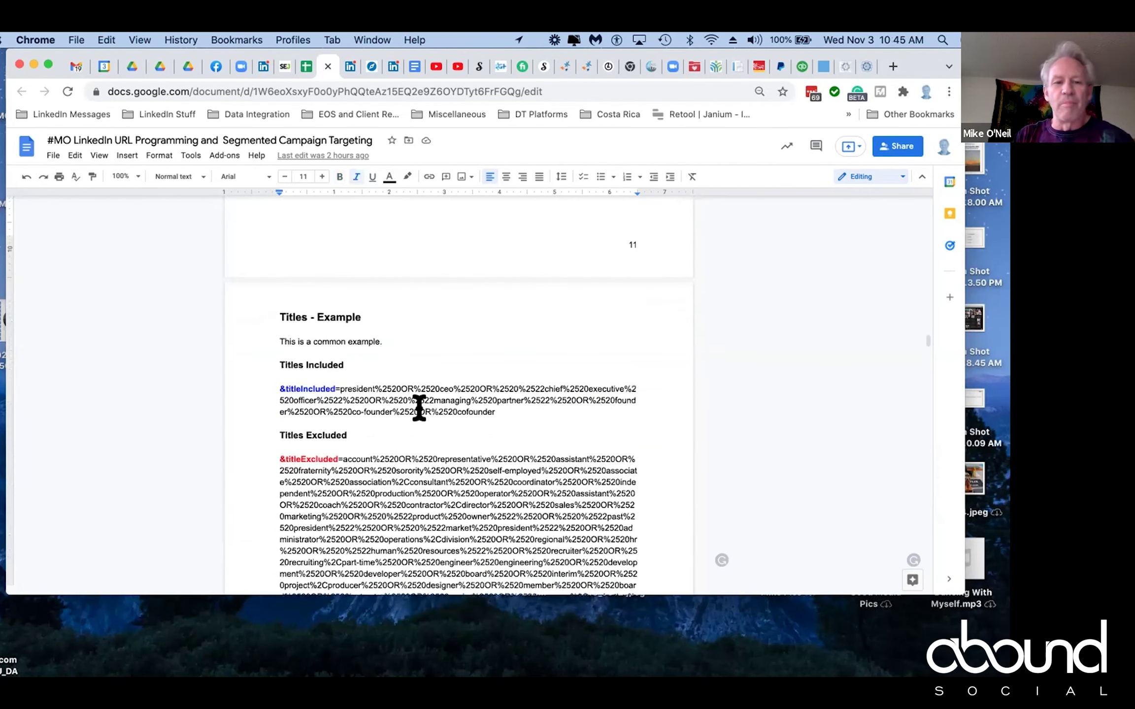
{"action": "scroll", "coordinate": [344, 394], "scroll_direction": "down", "scroll_amount": 3}
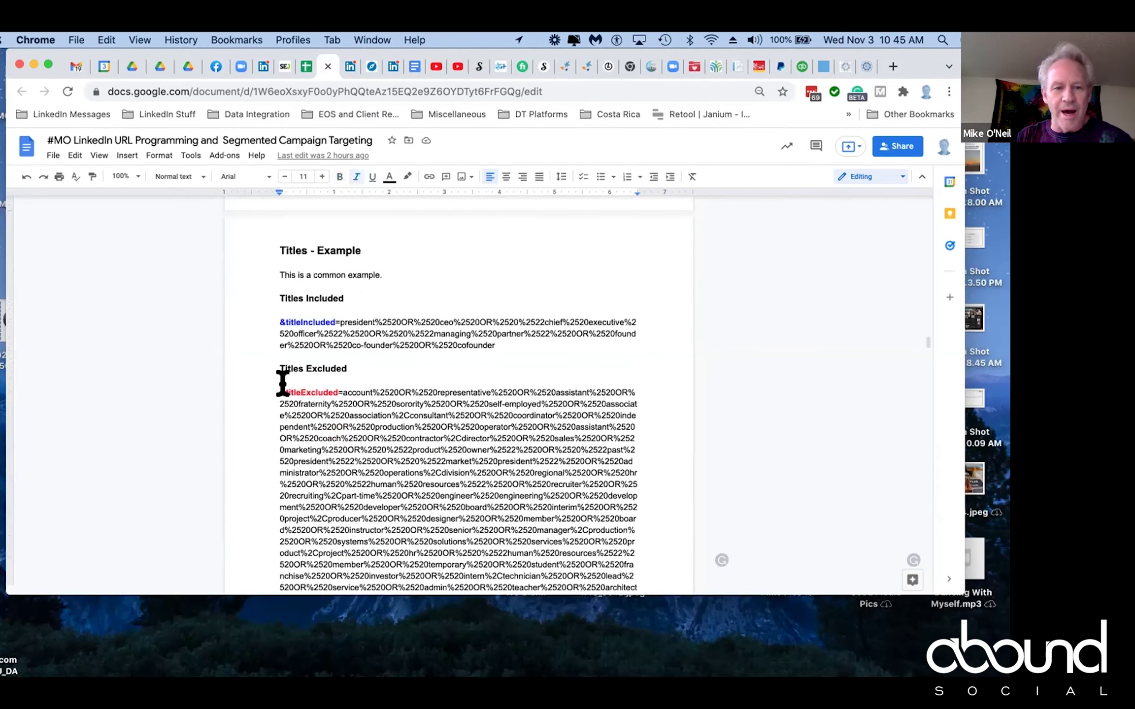
Examine the encoded title example, comparing the full &titleIncluded string with the full &titleExcluded string through its last term.
{"action": "left_click_drag", "start_coordinate": [279, 392], "coordinate": [349, 495]}
{"action": "scroll", "coordinate": [352, 401], "scroll_direction": "down", "scroll_amount": 5}
{"action": "scroll", "coordinate": [352, 404], "scroll_direction": "down", "scroll_amount": 3}
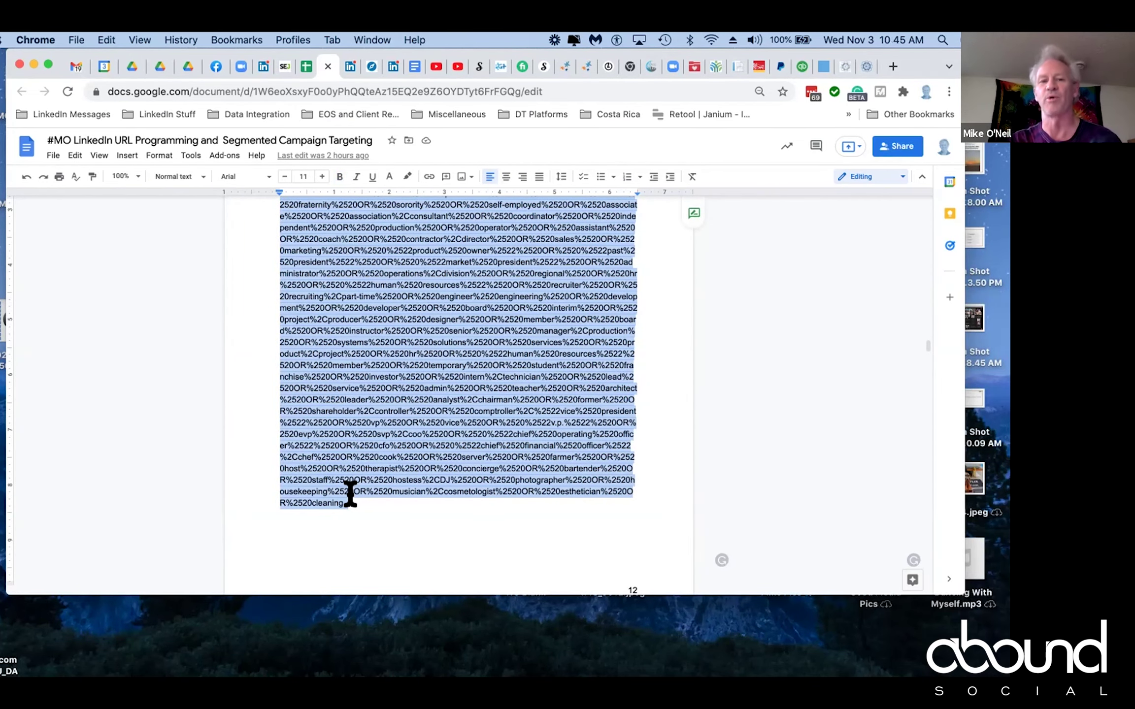
{"action": "scroll", "coordinate": [350, 493], "scroll_direction": "up", "scroll_amount": 20}
{"action": "scroll", "coordinate": [350, 494], "scroll_direction": "down", "scroll_amount": 20}
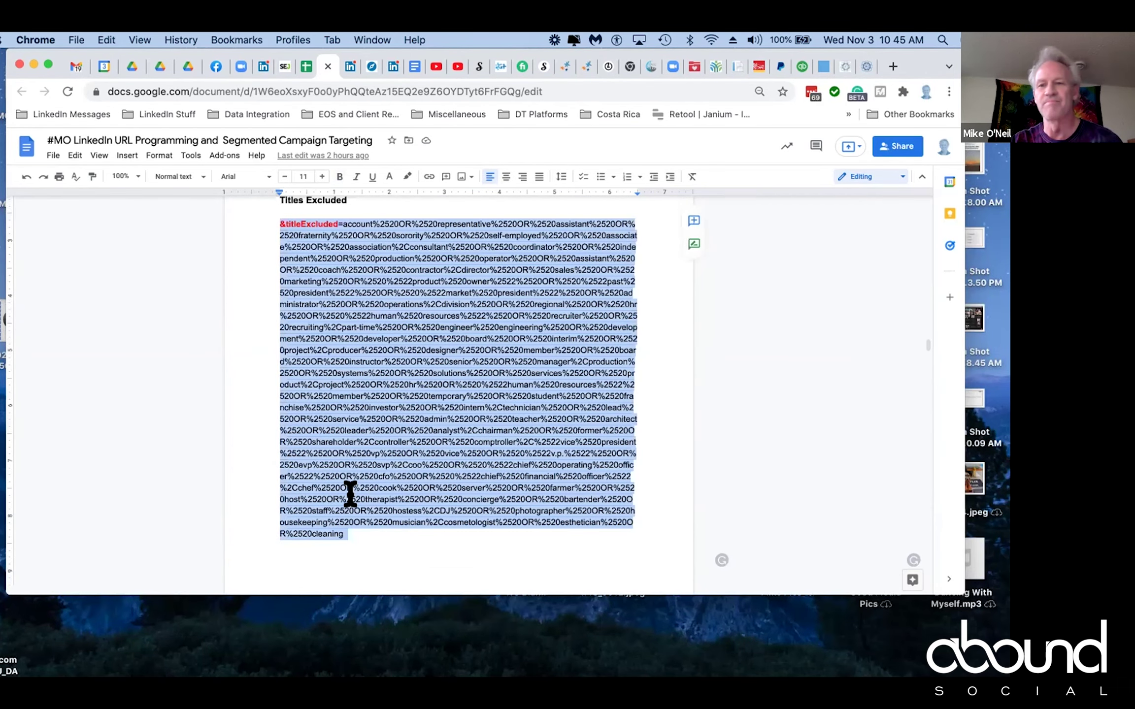
{"action": "scroll", "coordinate": [349, 494], "scroll_direction": "down", "scroll_amount": 10}
{"action": "scroll", "coordinate": [350, 493], "scroll_direction": "up", "scroll_amount": 10}
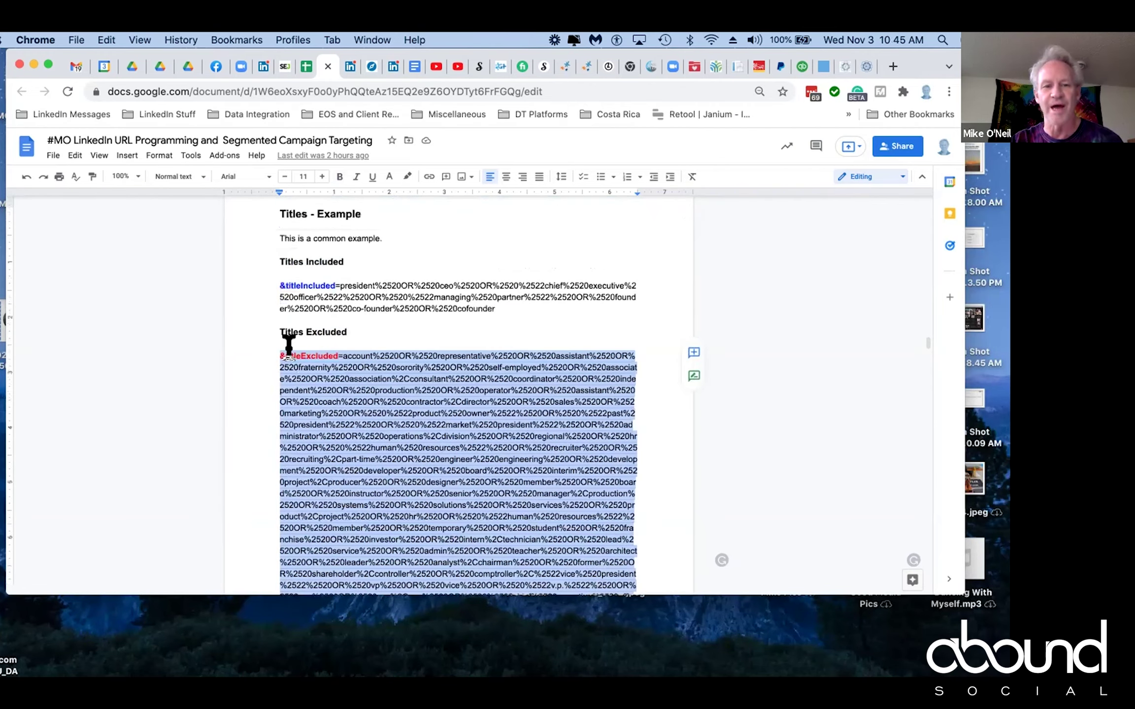
{"action": "triple_click", "coordinate": [515, 309]}
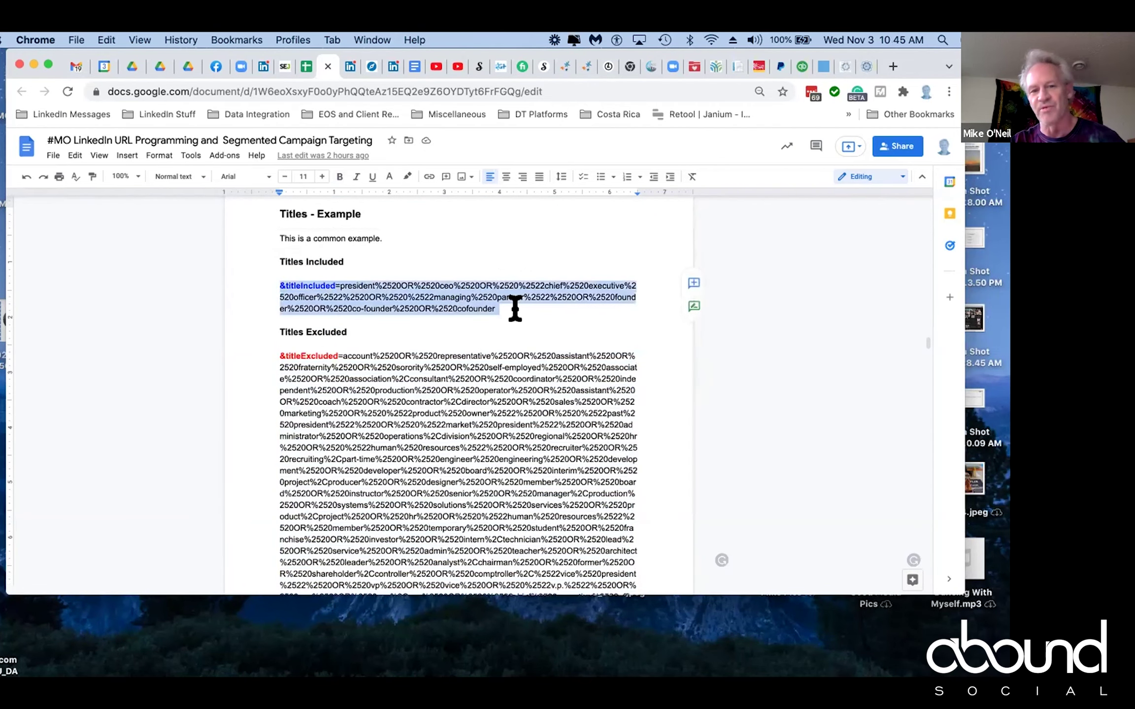
{"action": "left_click_drag", "start_coordinate": [278, 356], "coordinate": [397, 436]}
{"action": "scroll", "coordinate": [397, 436], "scroll_direction": "down", "scroll_amount": 1}
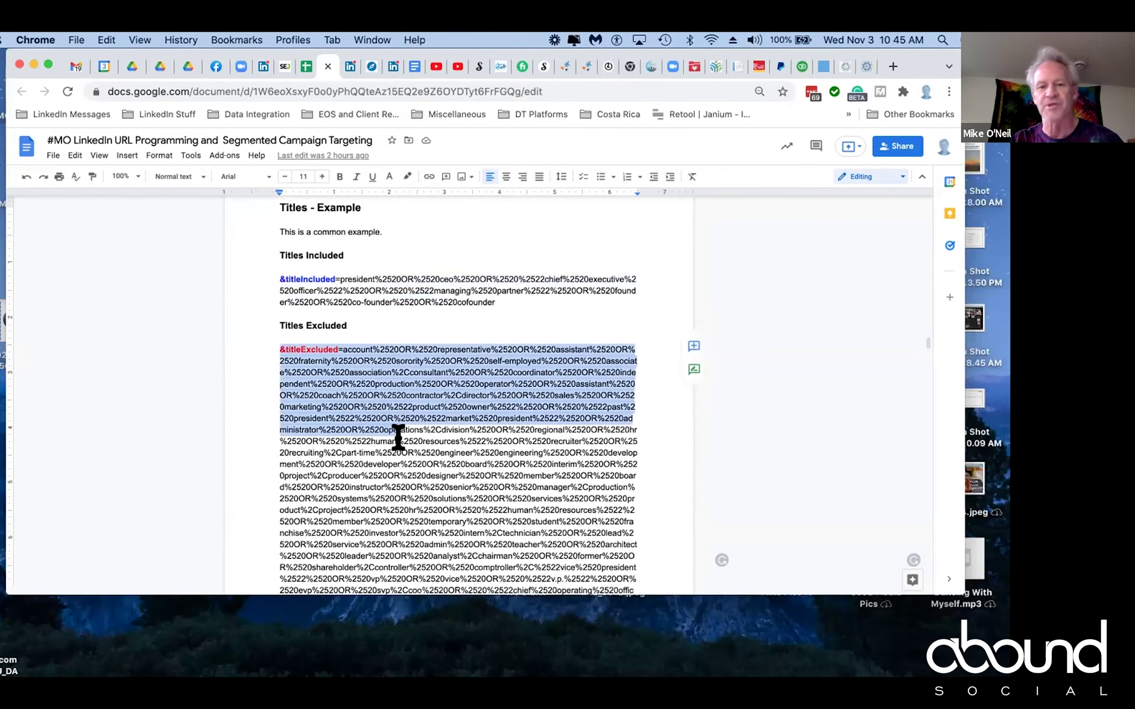
{"action": "scroll", "coordinate": [398, 436], "scroll_direction": "down", "scroll_amount": 3}
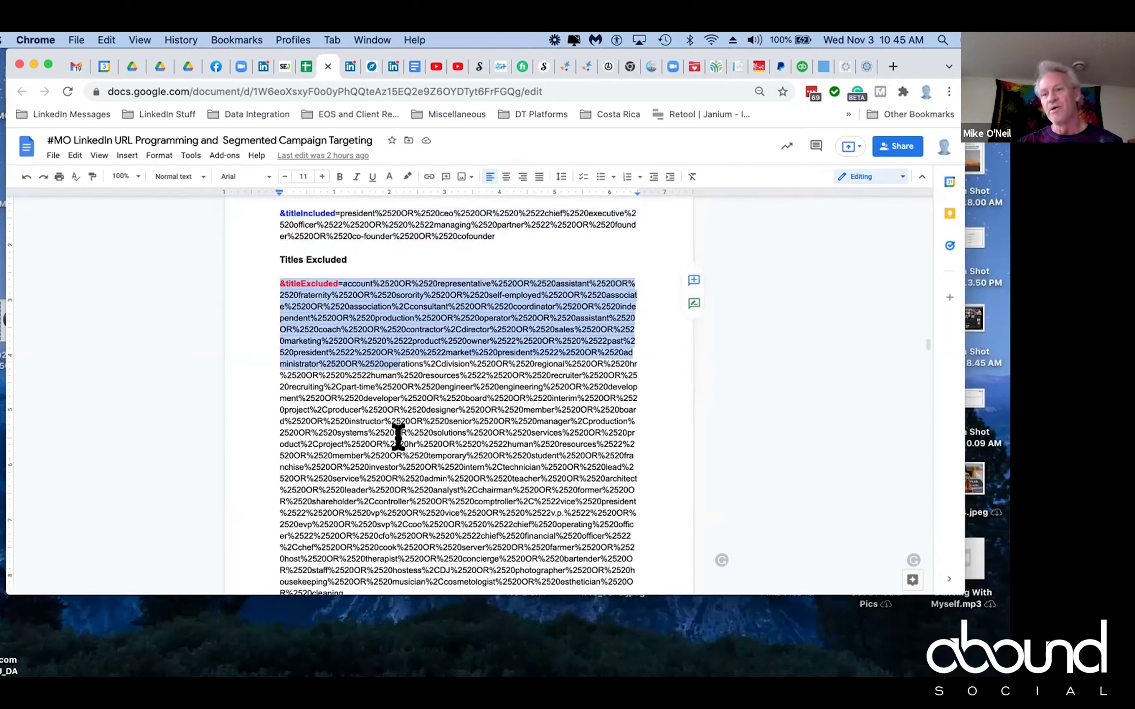
{"action": "scroll", "coordinate": [398, 436], "scroll_direction": "down", "scroll_amount": 6}
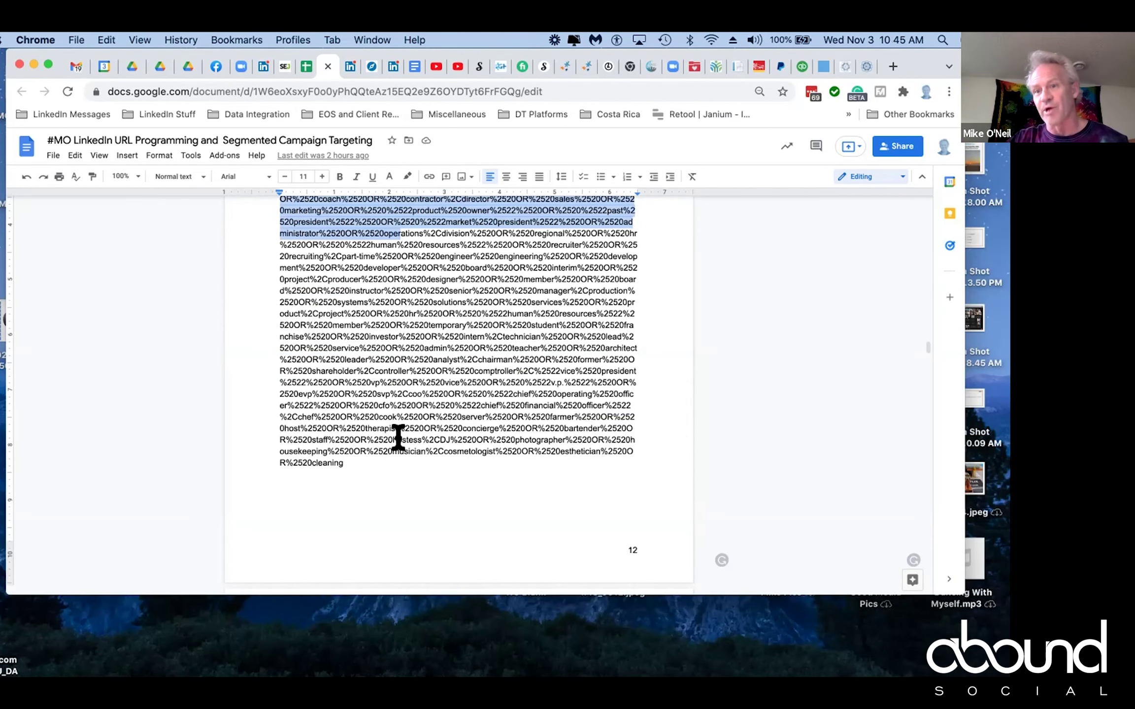
Review the document's seniority, function and search-prioritizing sections and its industry table with group categories and abbreviations, undoing any accidental column resize.
{"action": "scroll", "coordinate": [398, 435], "scroll_direction": "down", "scroll_amount": 10}
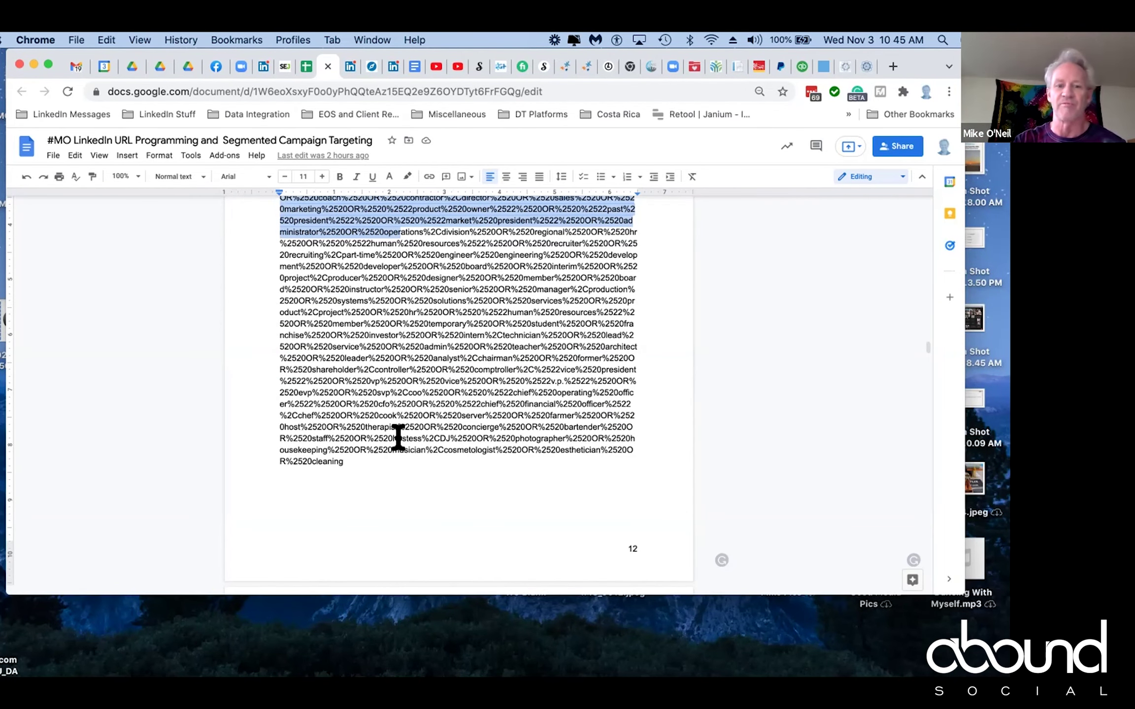
{"action": "scroll", "coordinate": [398, 436], "scroll_direction": "down", "scroll_amount": 15}
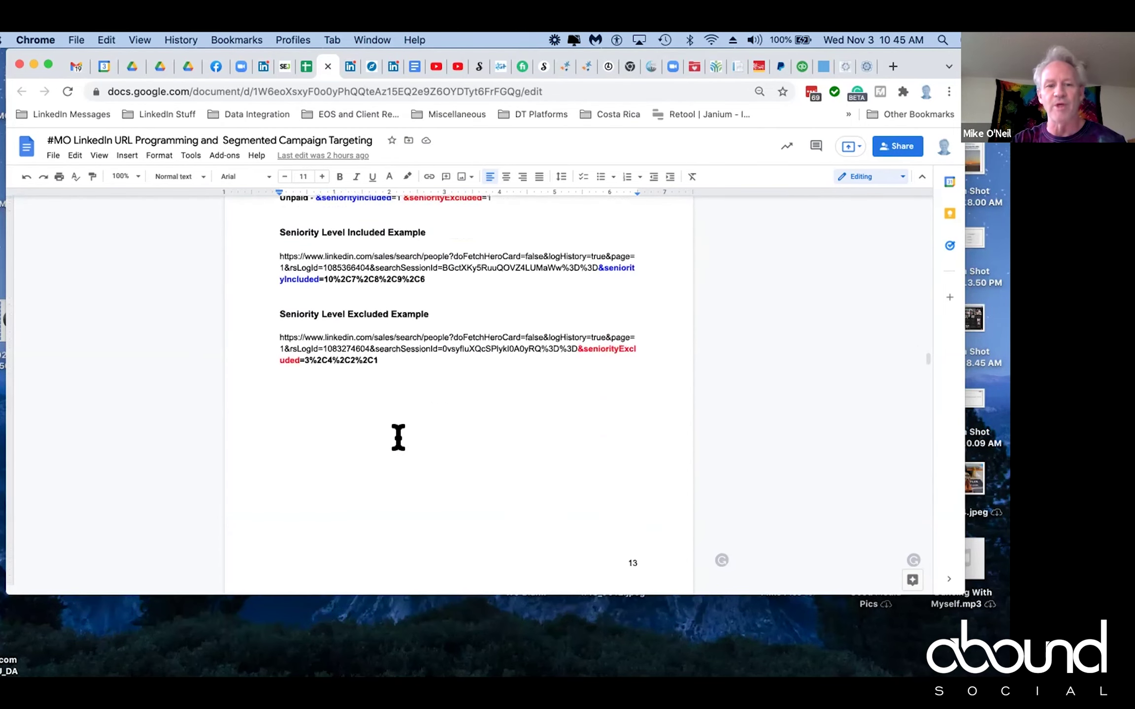
{"action": "scroll", "coordinate": [397, 436], "scroll_direction": "down", "scroll_amount": 20}
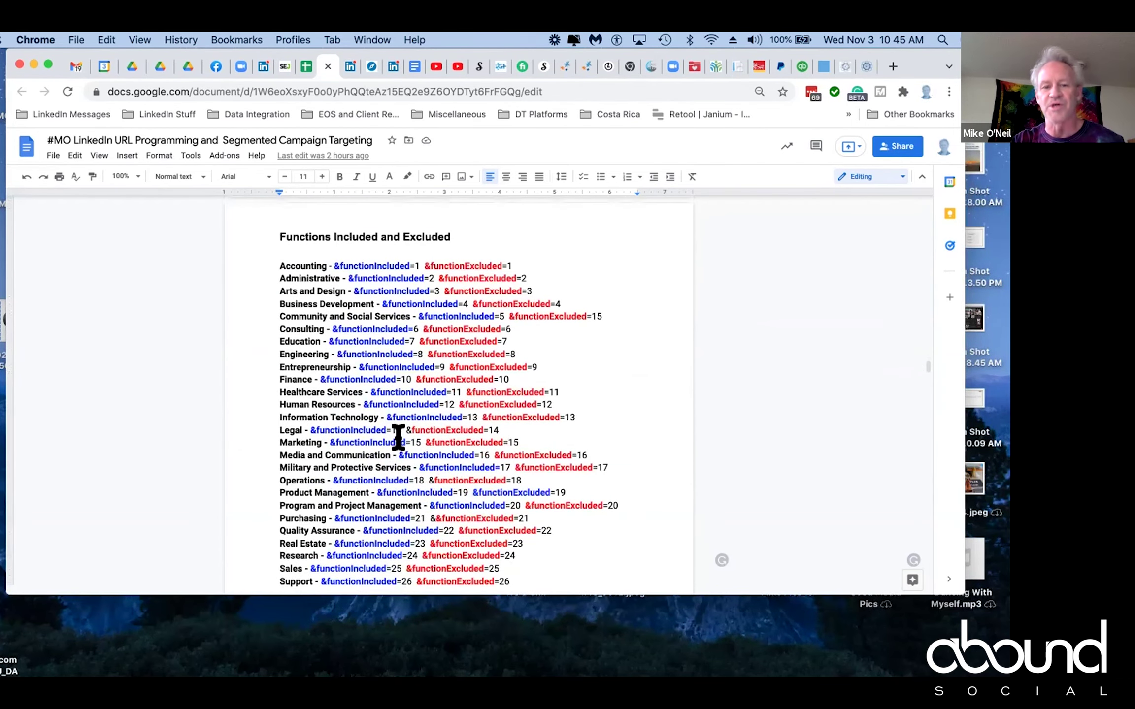
{"action": "scroll", "coordinate": [397, 435], "scroll_direction": "down", "scroll_amount": 20}
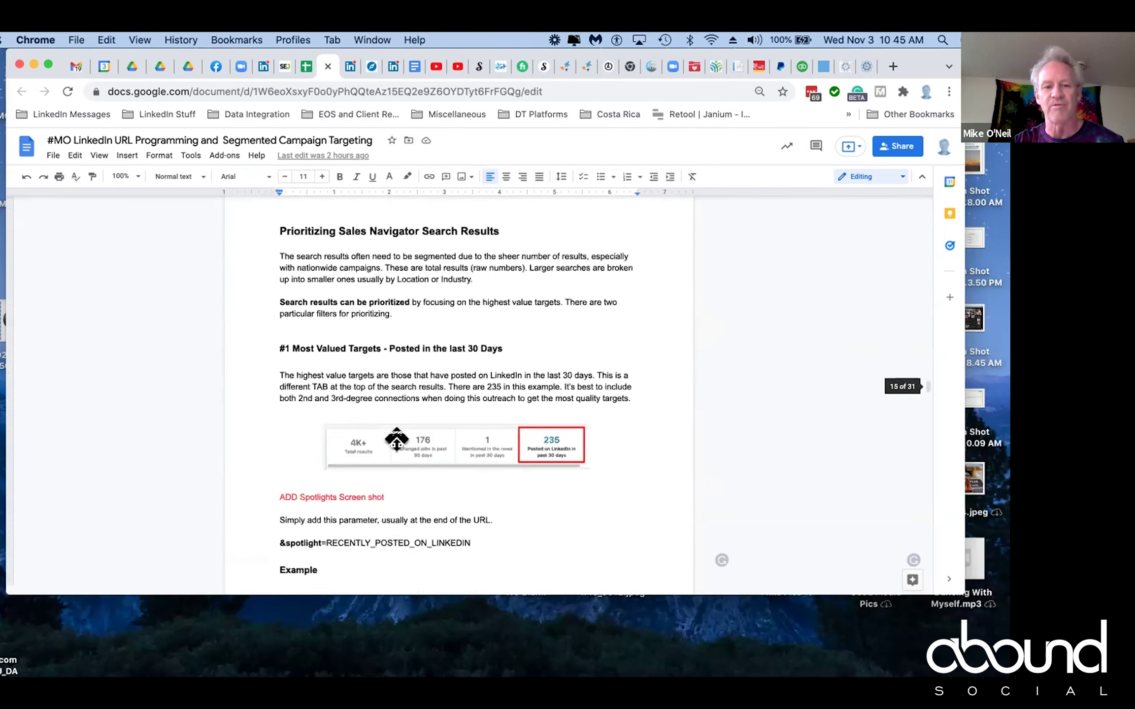
{"action": "scroll", "coordinate": [398, 435], "scroll_direction": "down", "scroll_amount": 20}
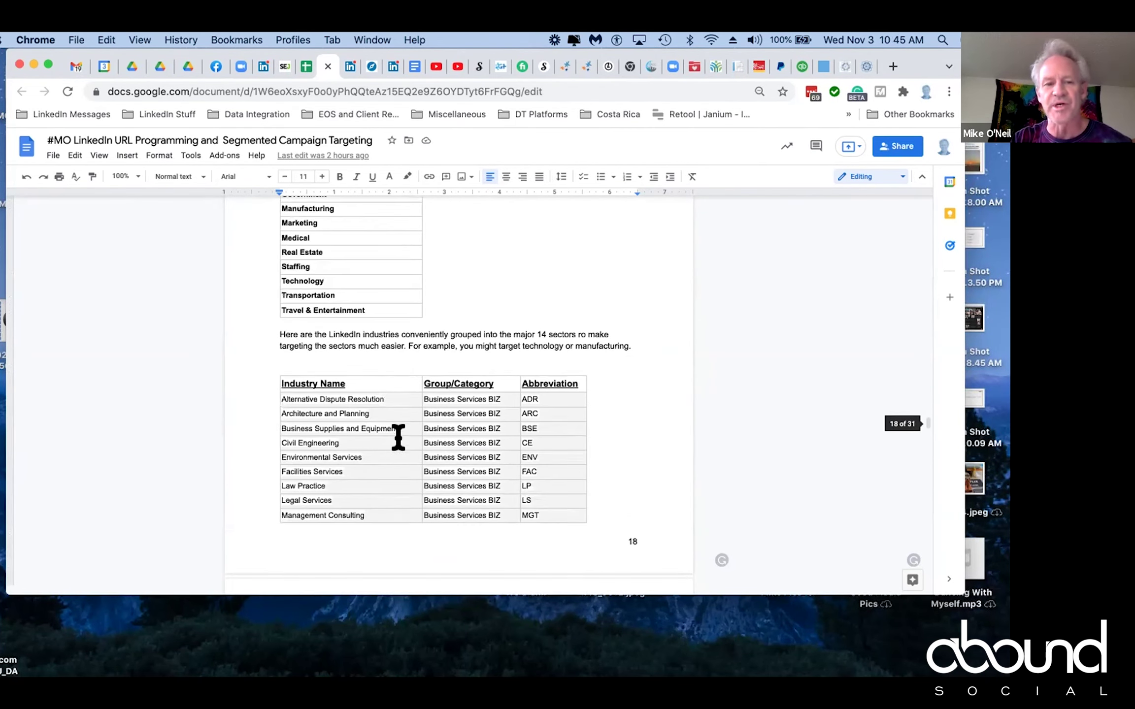
{"action": "scroll", "coordinate": [398, 437], "scroll_direction": "up", "scroll_amount": 3}
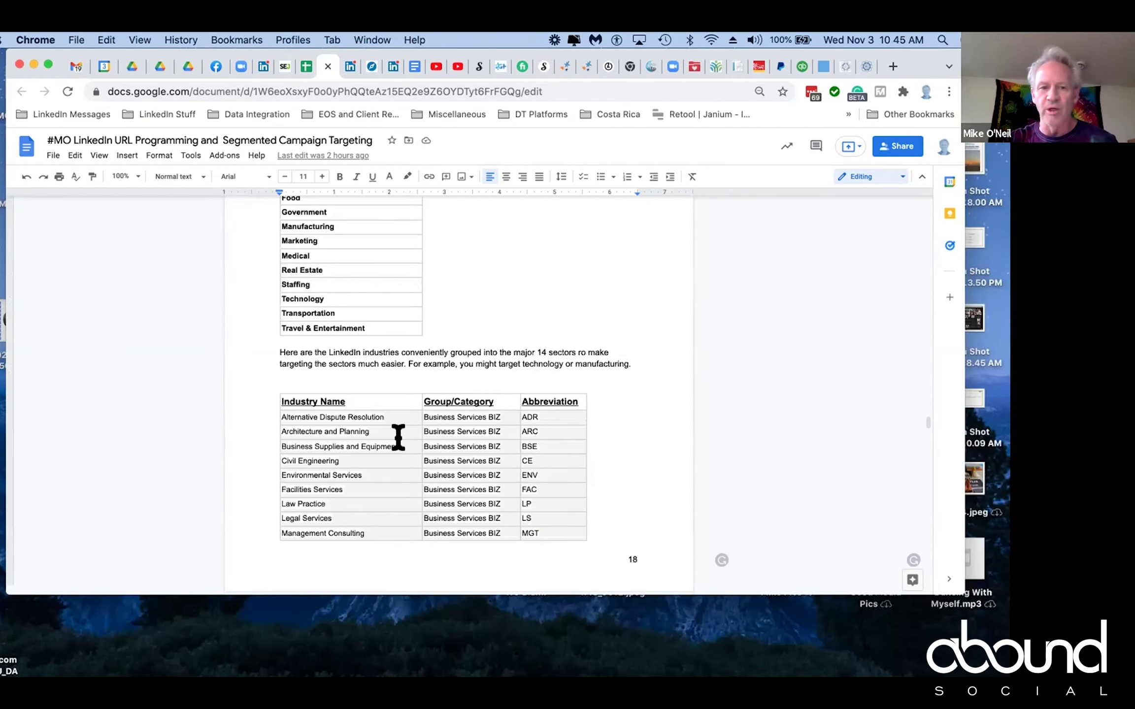
{"action": "scroll", "coordinate": [398, 437], "scroll_direction": "up", "scroll_amount": 1}
{"action": "scroll", "coordinate": [398, 437], "scroll_direction": "down", "scroll_amount": 6}
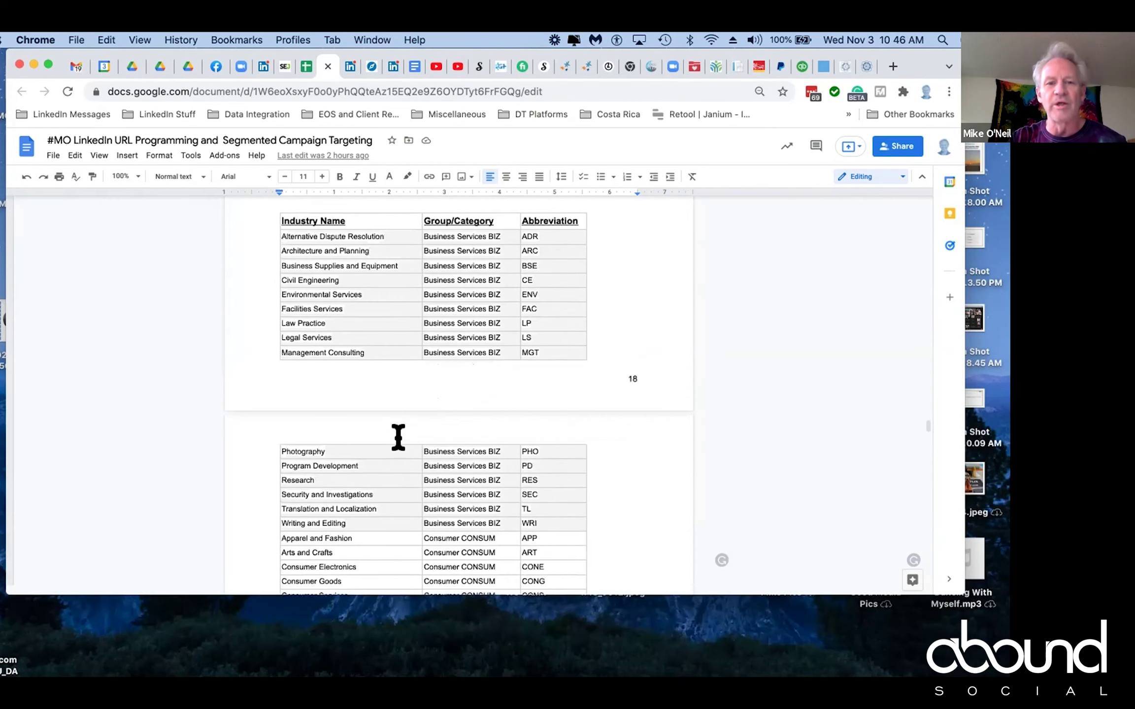
{"action": "scroll", "coordinate": [398, 437], "scroll_direction": "down", "scroll_amount": 6}
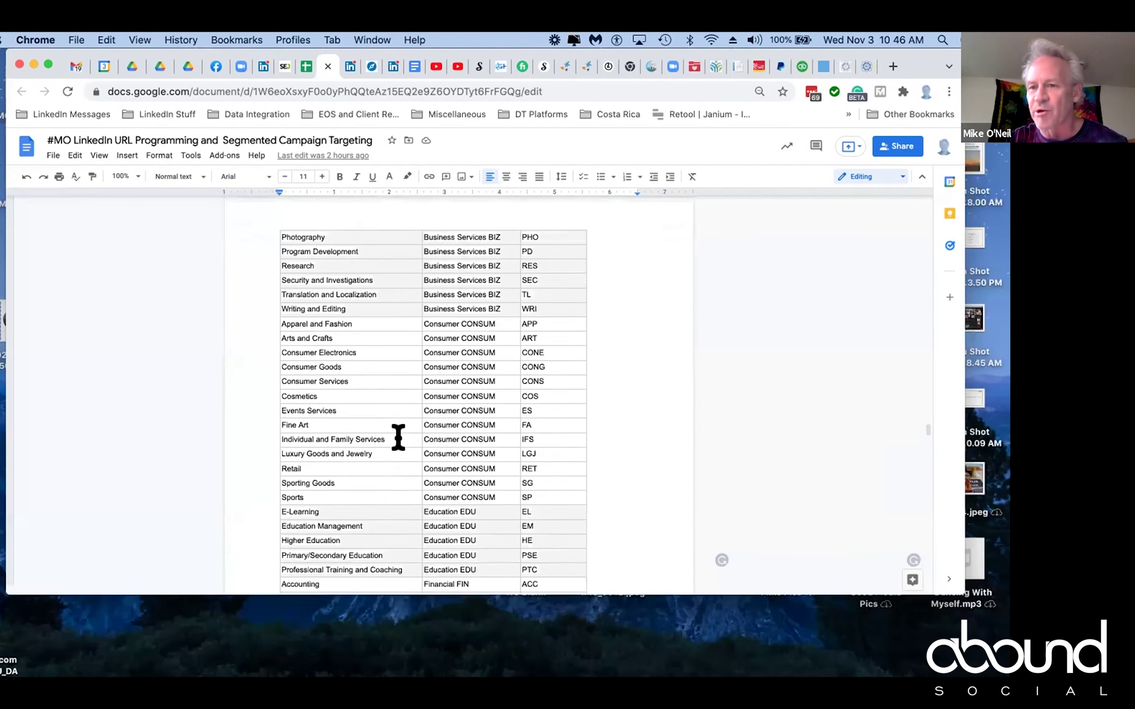
{"action": "scroll", "coordinate": [398, 436], "scroll_direction": "down", "scroll_amount": 18}
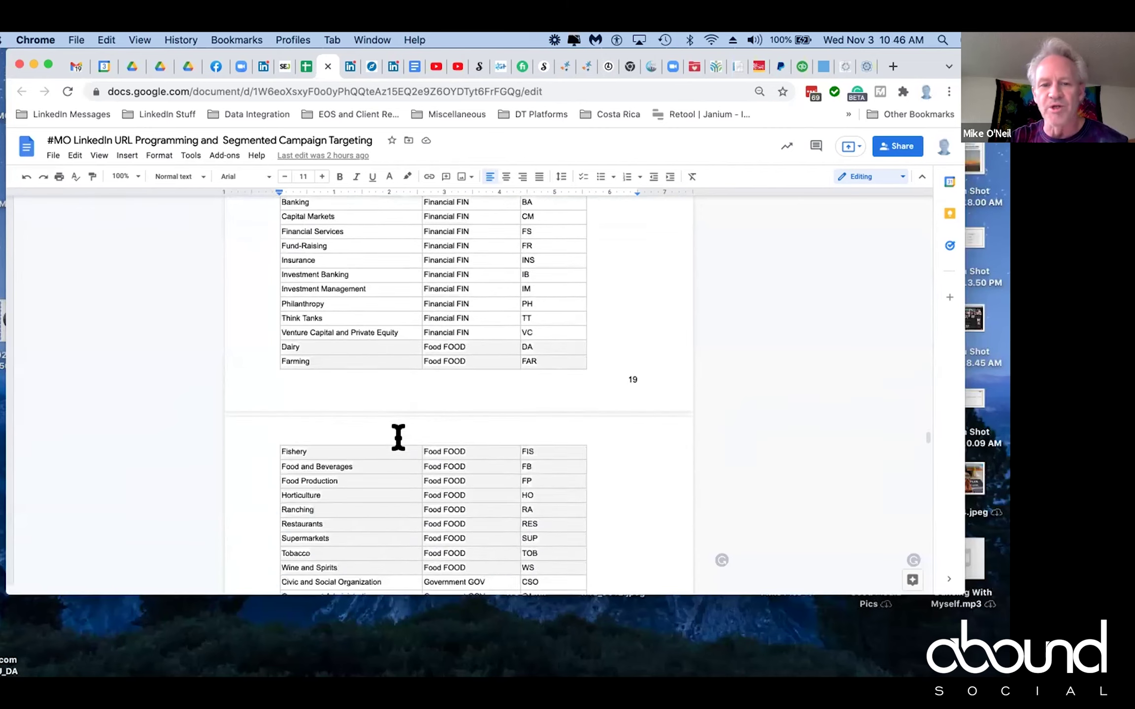
{"action": "scroll", "coordinate": [398, 437], "scroll_direction": "down", "scroll_amount": 20}
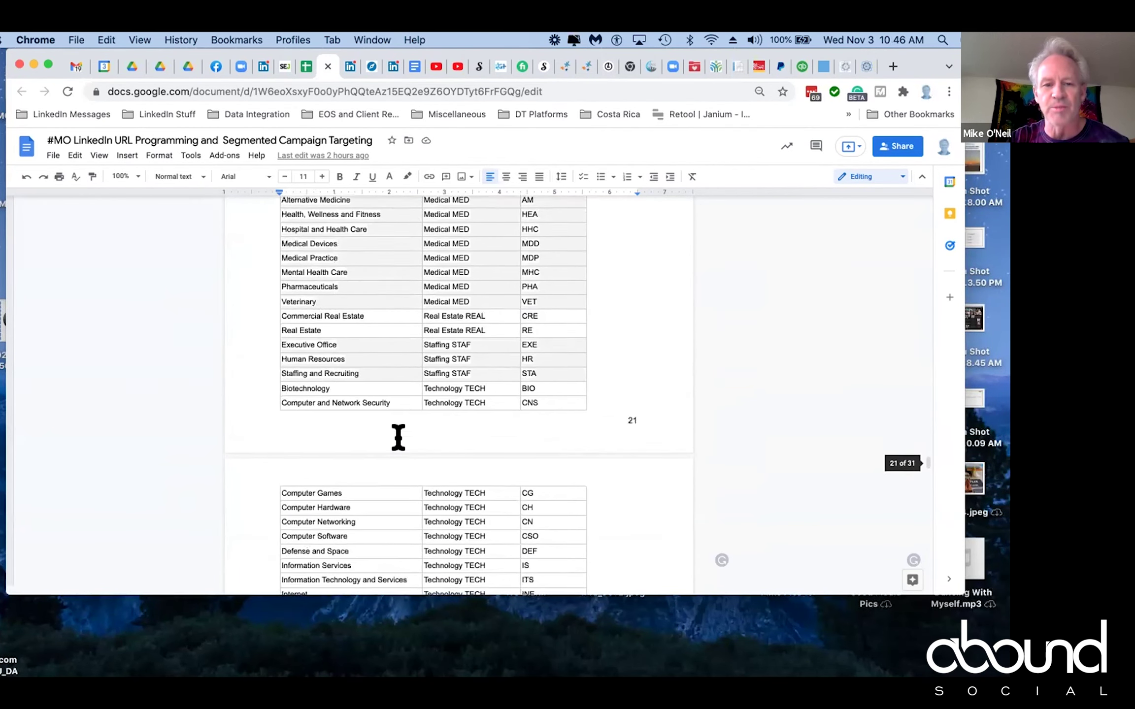
{"action": "scroll", "coordinate": [397, 437], "scroll_direction": "down", "scroll_amount": 2}
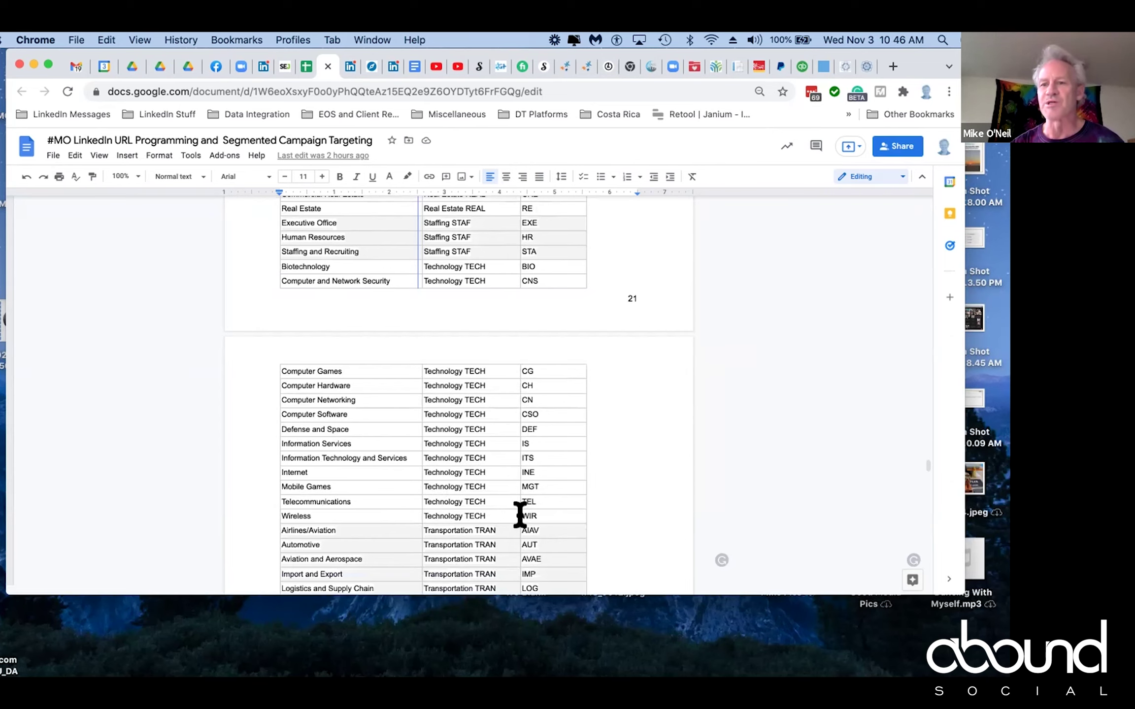
{"action": "left_click_drag", "start_coordinate": [519, 513], "coordinate": [520, 514]}
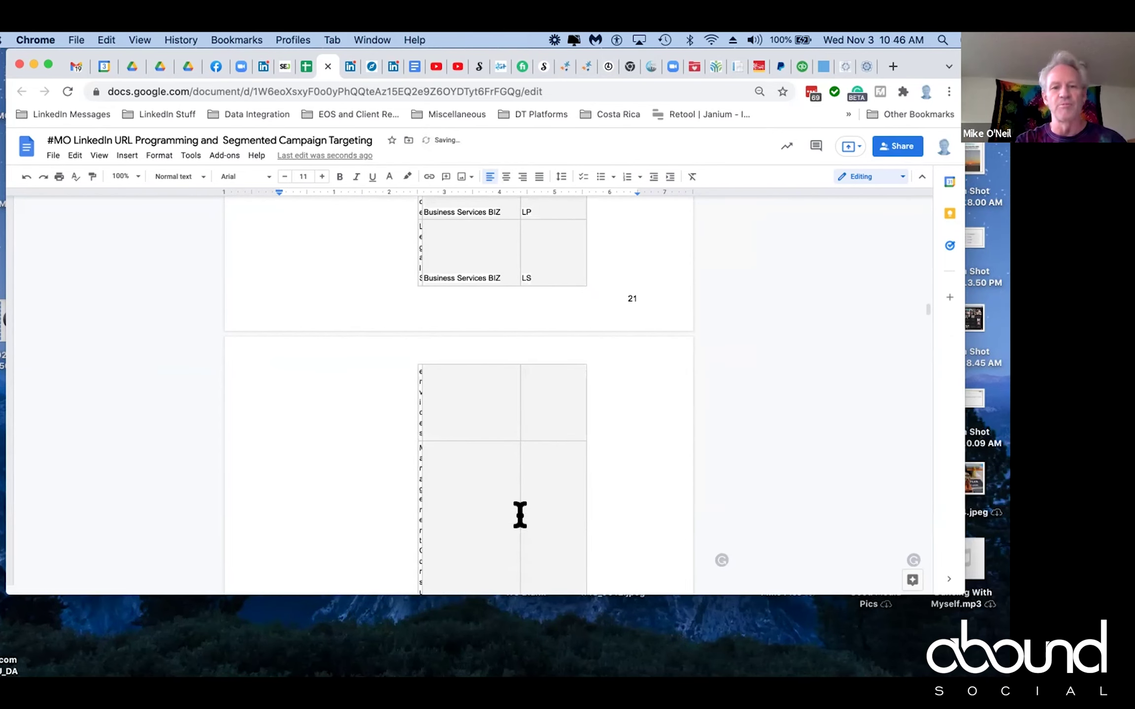
{"action": "key", "text": "super+z"}
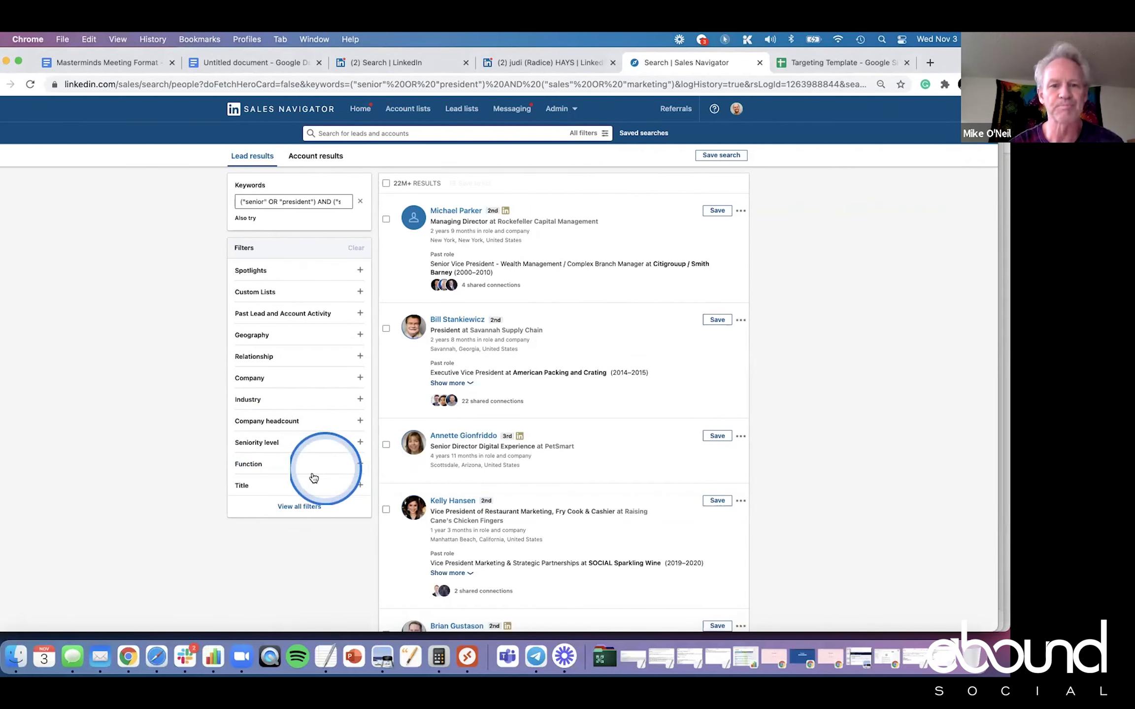
In Sales Navigator, add the TextEdit note's Boolean phrase list beginning "staff" OR "staffing" OR "consulting" to the Title filter for current titles.
{"action": "left_click", "coordinate": [294, 484]}
{"action": "scroll", "coordinate": [225, 466], "scroll_direction": "down", "scroll_amount": 3}
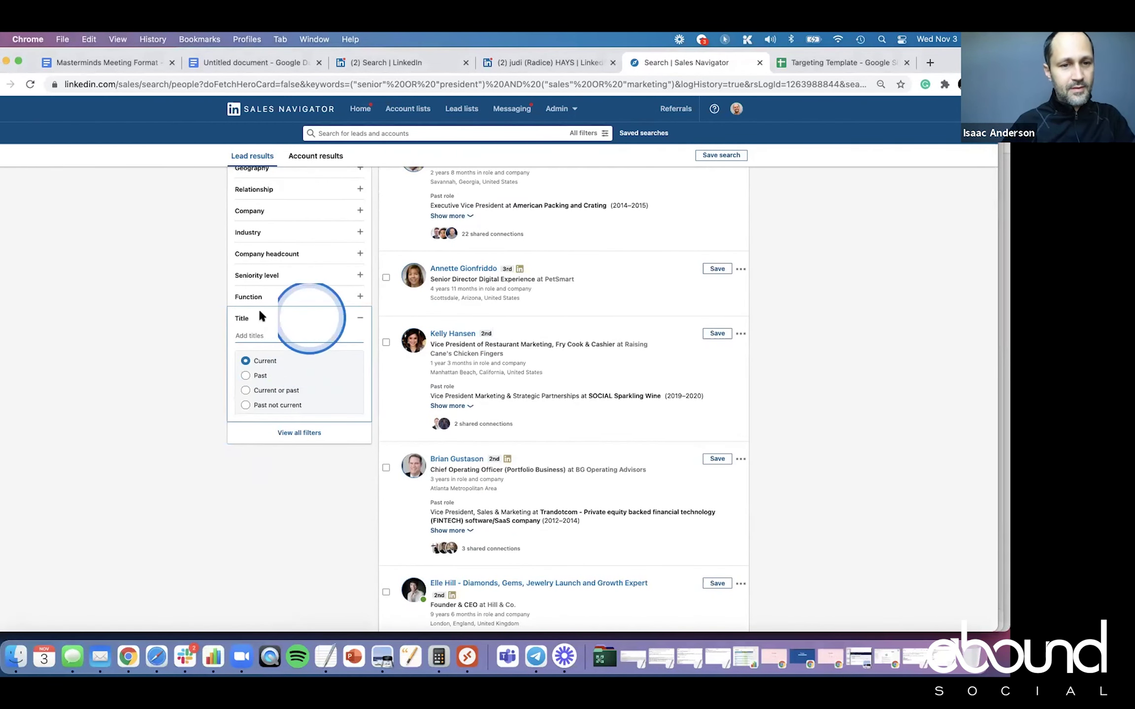
{"action": "left_click", "coordinate": [241, 330]}
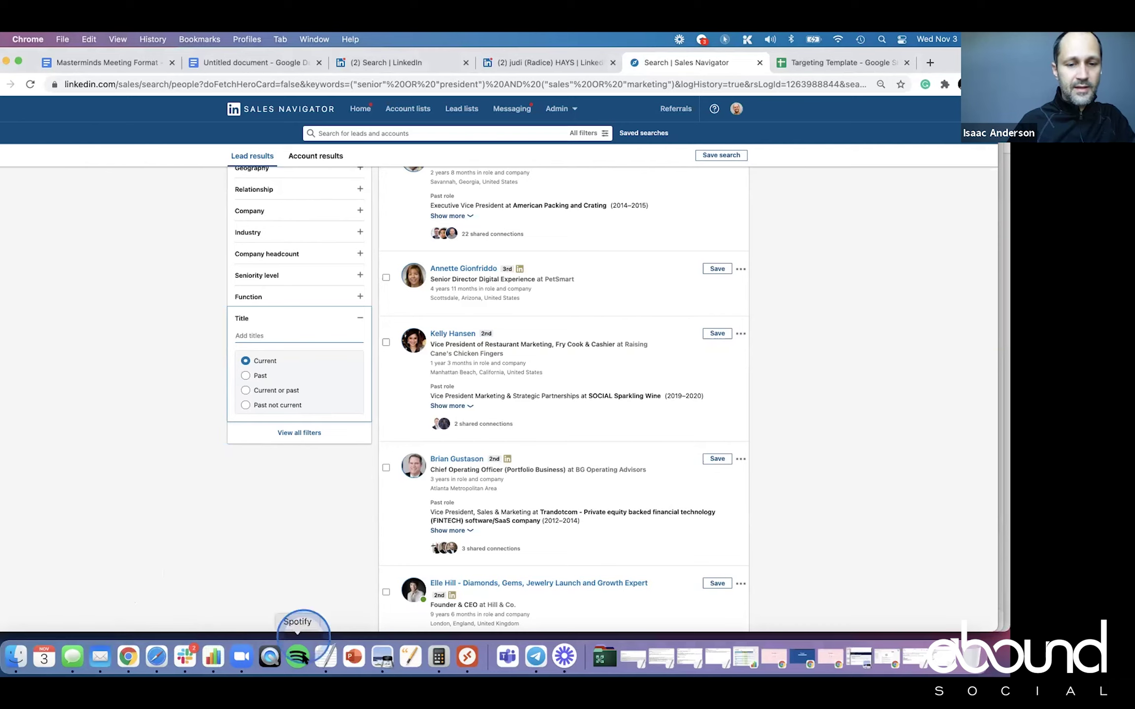
{"action": "left_click", "coordinate": [325, 656]}
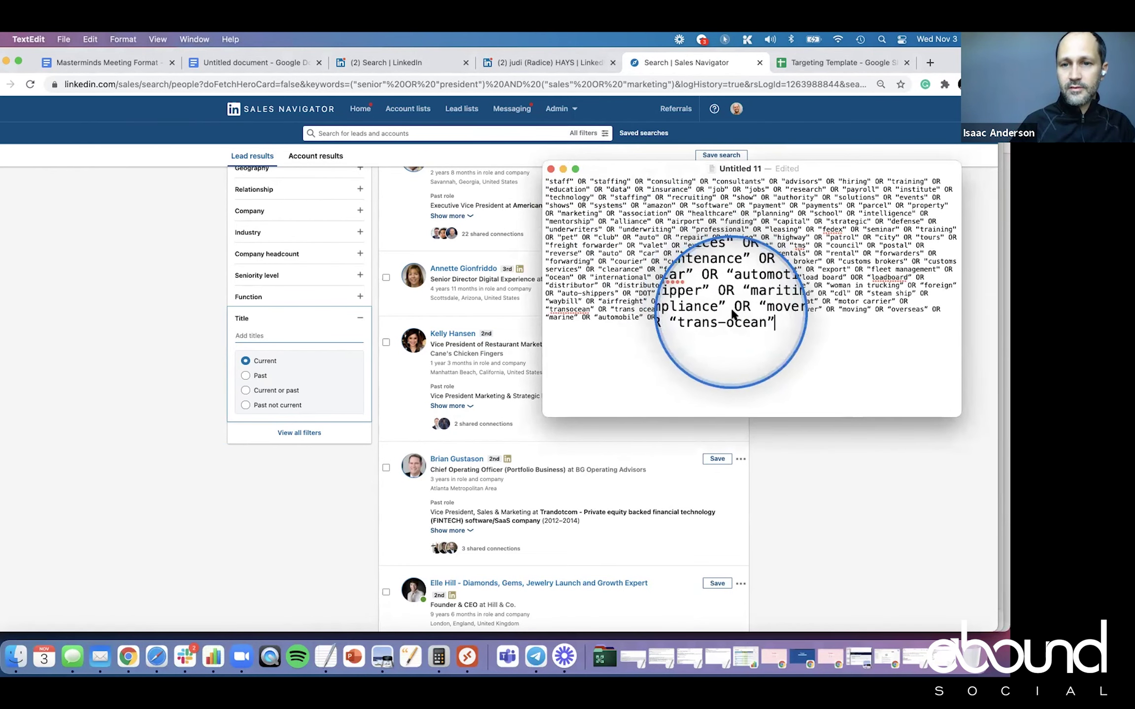
{"action": "left_click", "coordinate": [193, 482]}
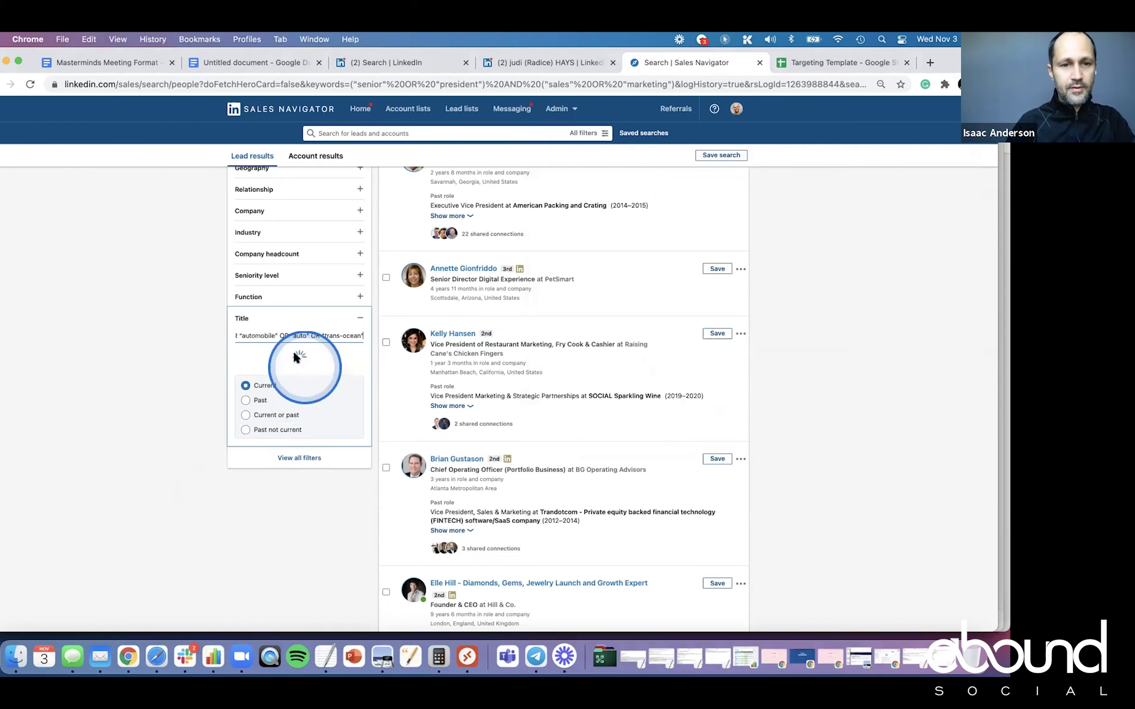
{"action": "key", "text": "super+v"}
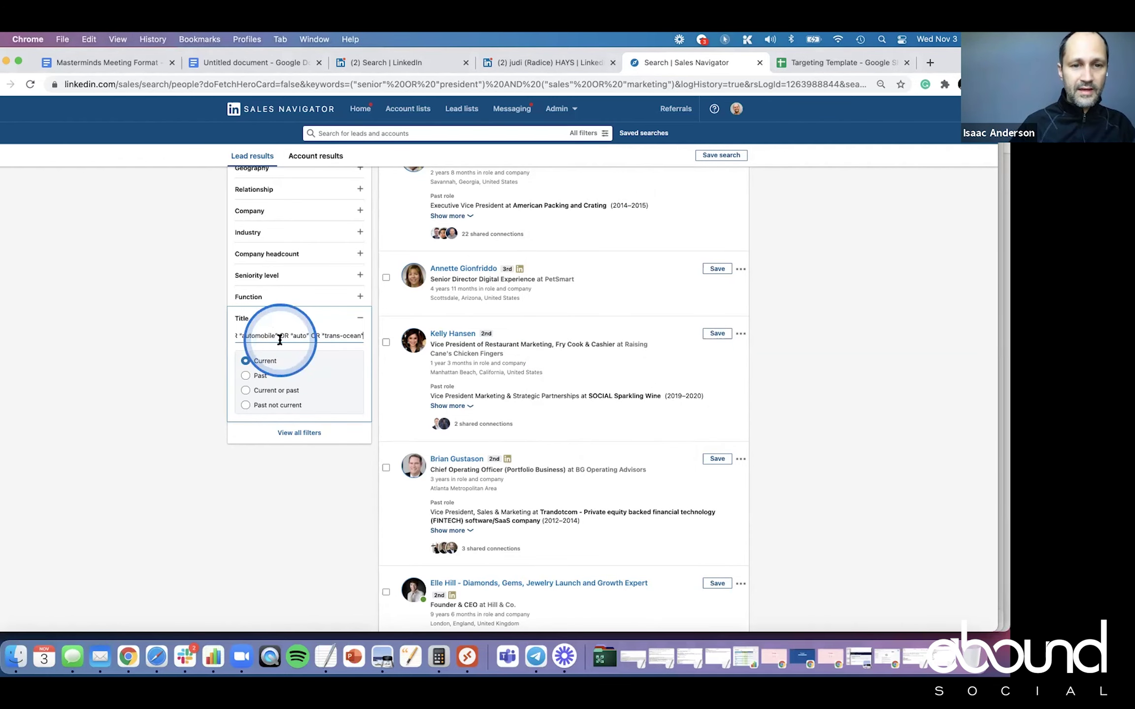
{"action": "key", "text": "Return"}
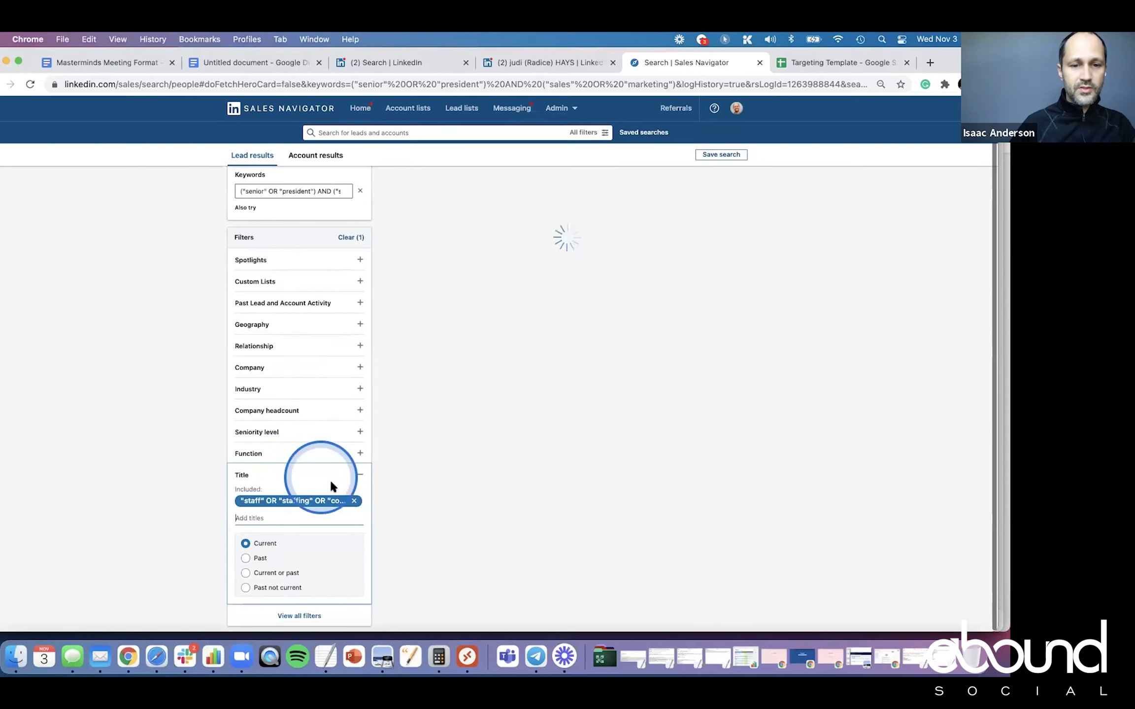
Switch the "staff" OR "staffing" title phrase list to excluded, and inspect its full text and the filtered lead results.
{"action": "left_click", "coordinate": [335, 500]}
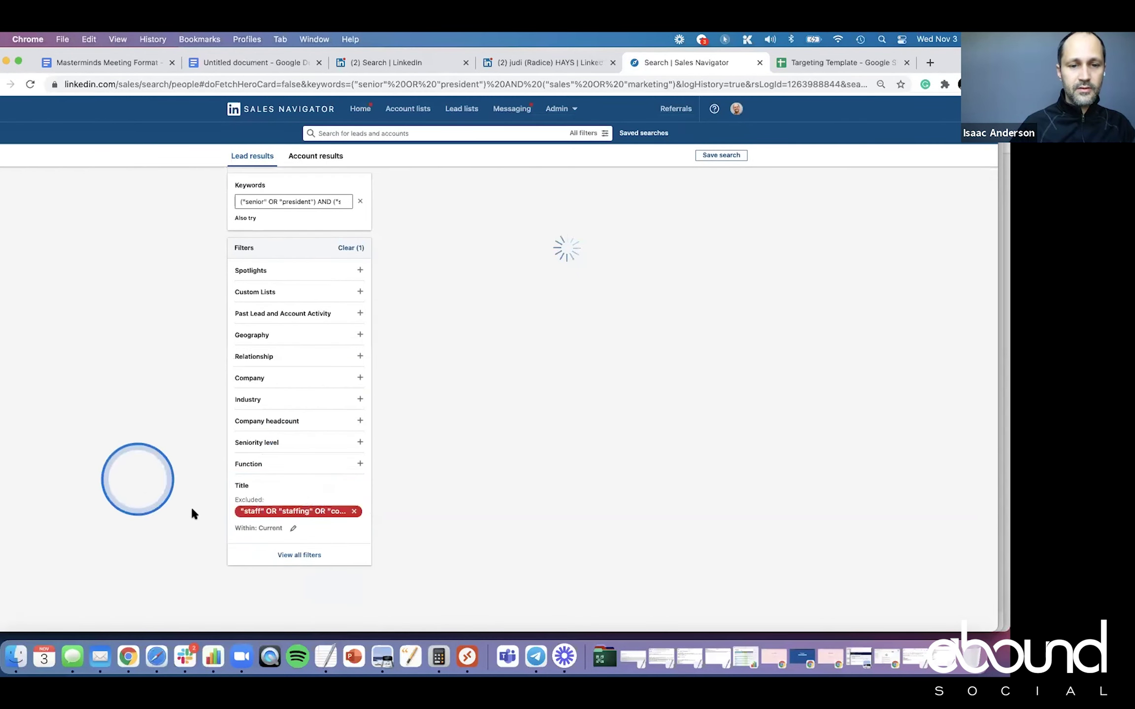
{"action": "mouse_move", "coordinate": [259, 512]}
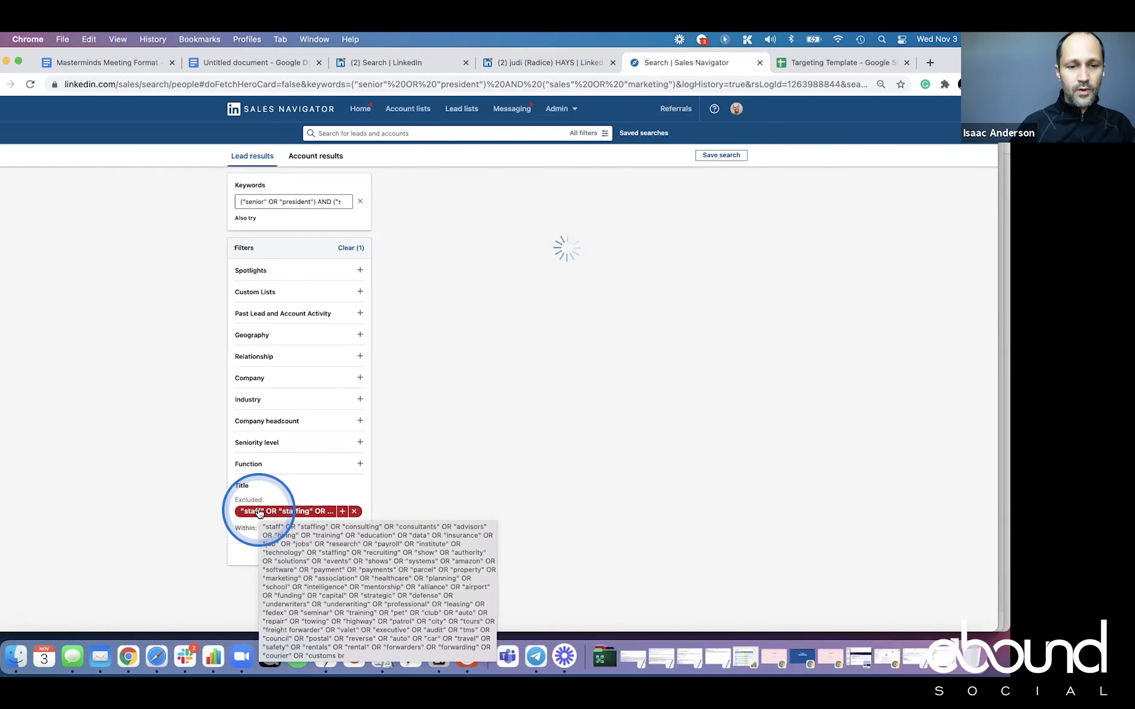
{"action": "scroll", "coordinate": [253, 507], "scroll_direction": "down", "scroll_amount": 4}
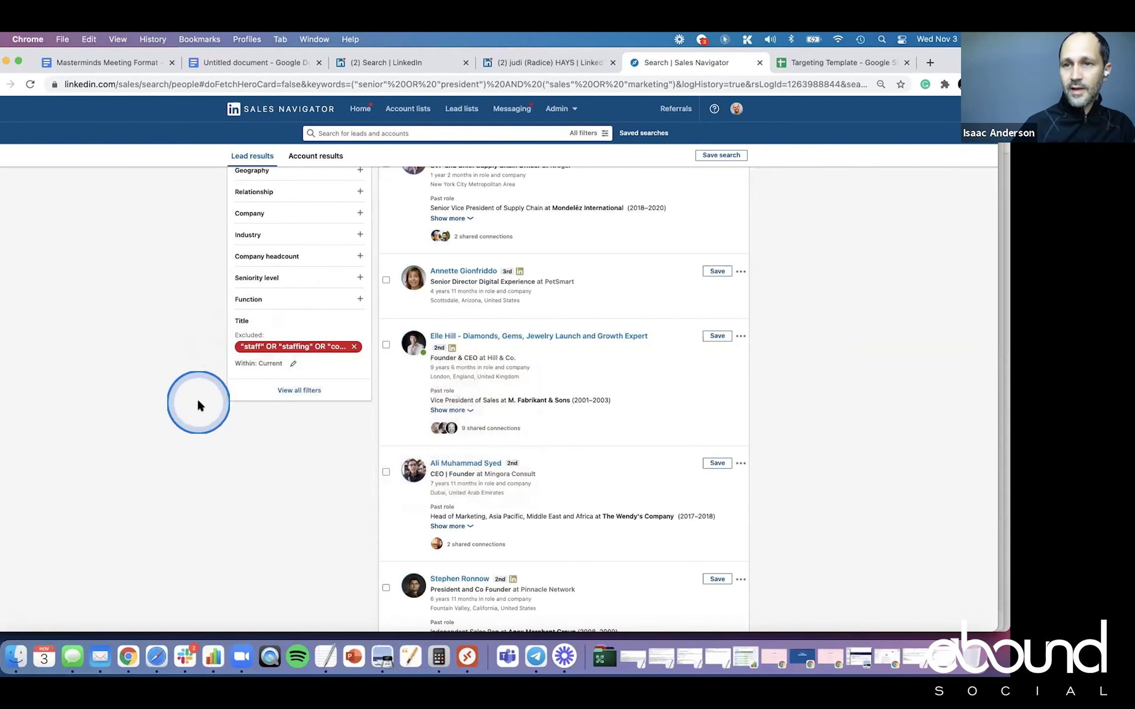
{"action": "scroll", "coordinate": [197, 397], "scroll_direction": "up", "scroll_amount": 3}
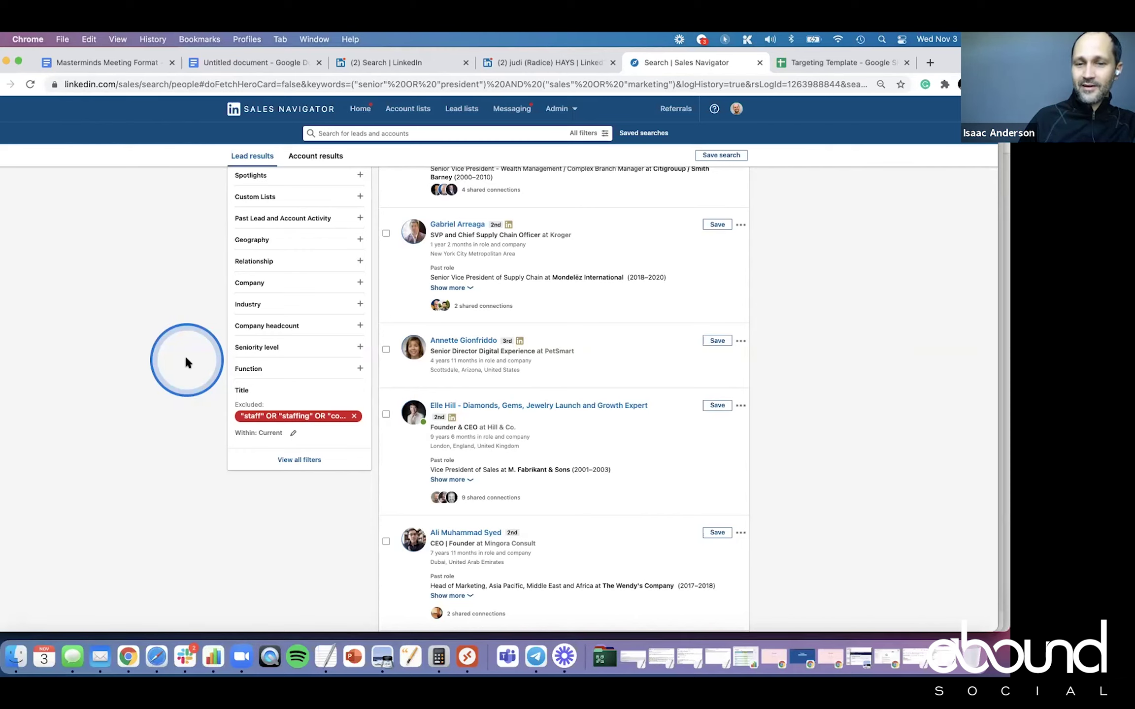
{"action": "mouse_move", "coordinate": [294, 423]}
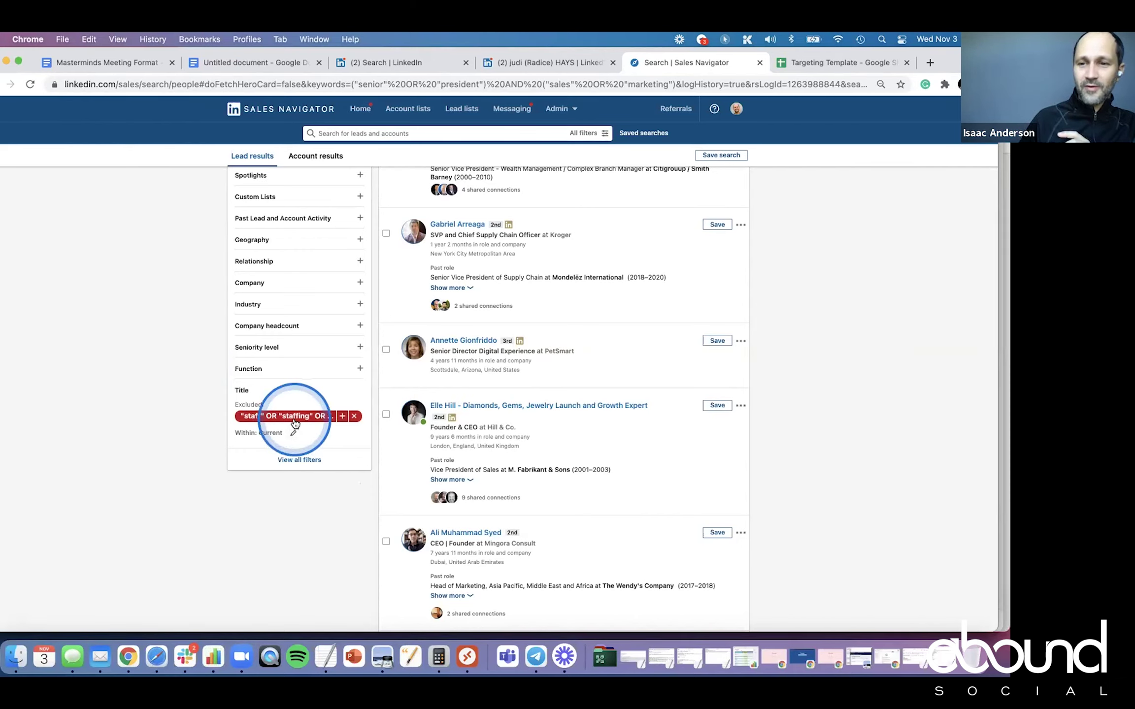